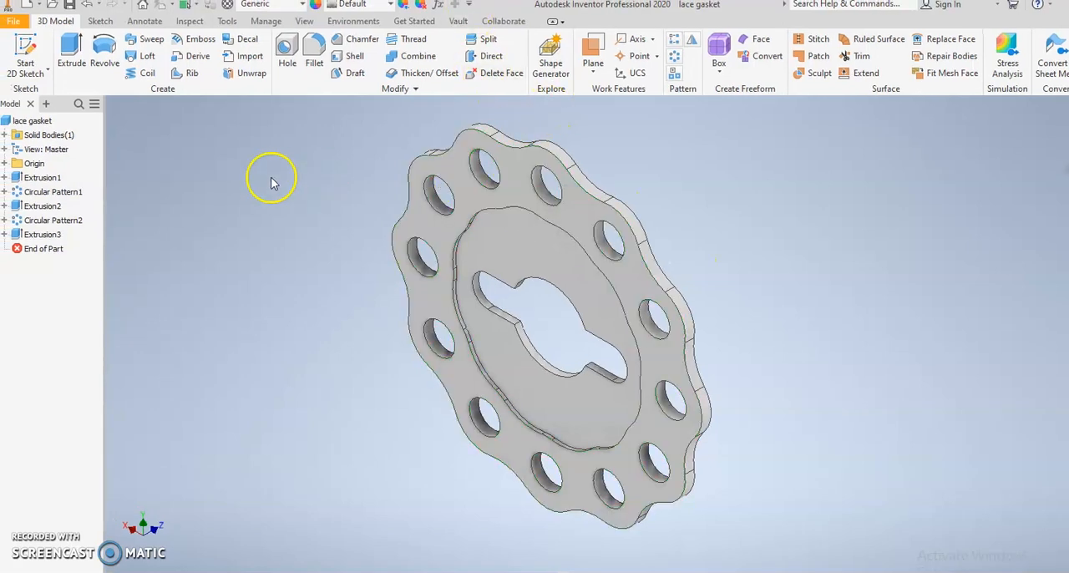
# Step: Create a new part from the metric Standard (mm).ipt template
pyautogui.moveTo(272, 178); pyautogui.dragTo(236, 174, button='middle')
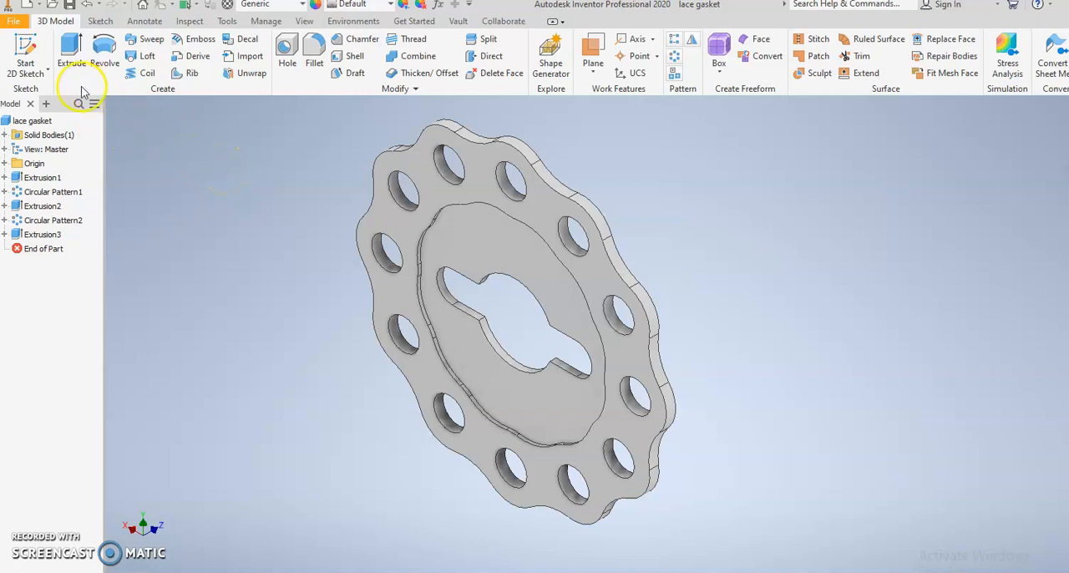
pyautogui.click(17, 22)
pyautogui.click(30, 76)
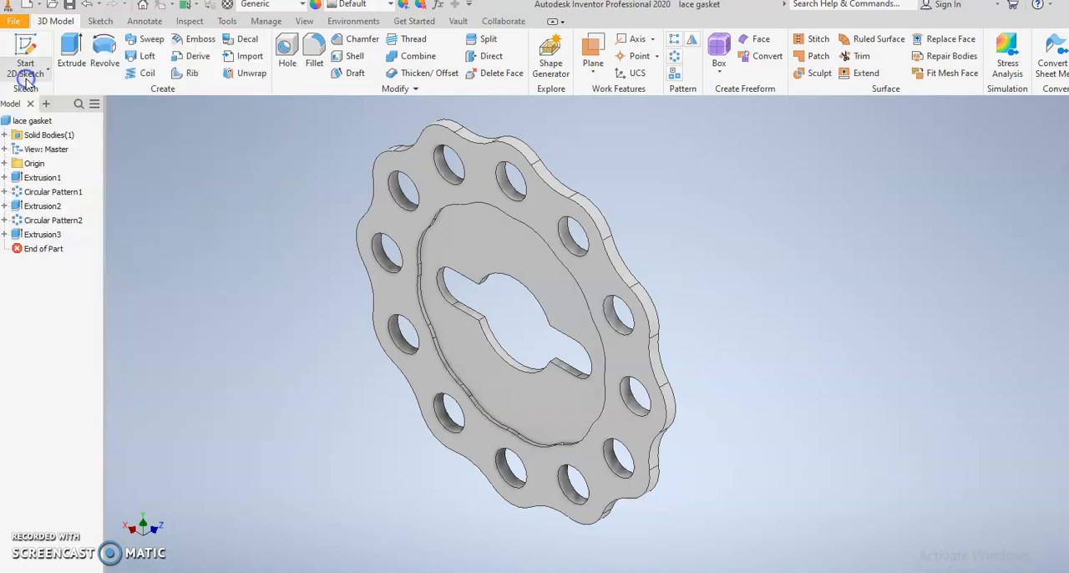
pyautogui.click(315, 168)
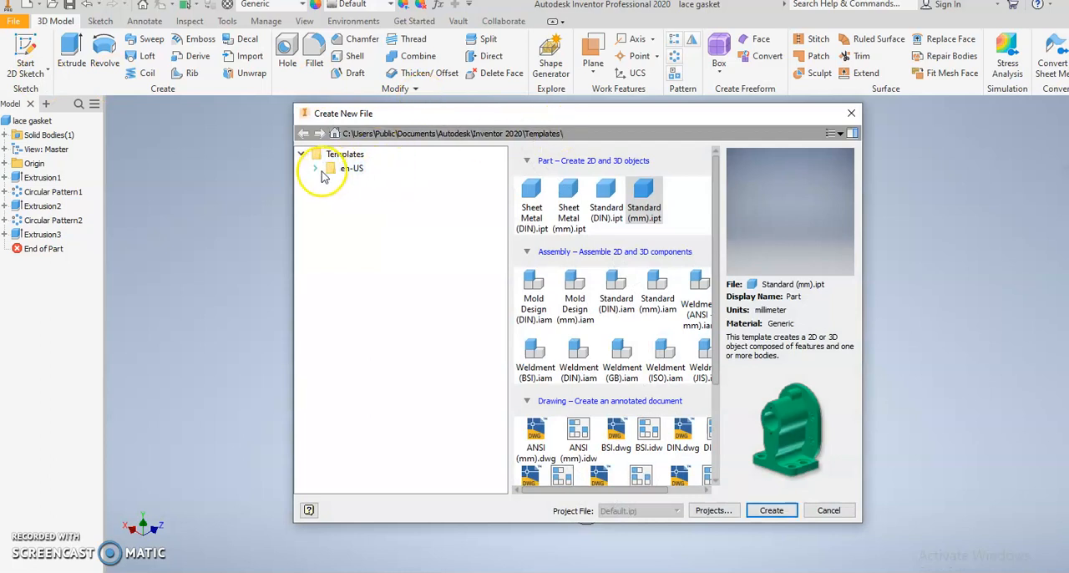
pyautogui.click(336, 170)
pyautogui.click(316, 170)
pyautogui.click(364, 197)
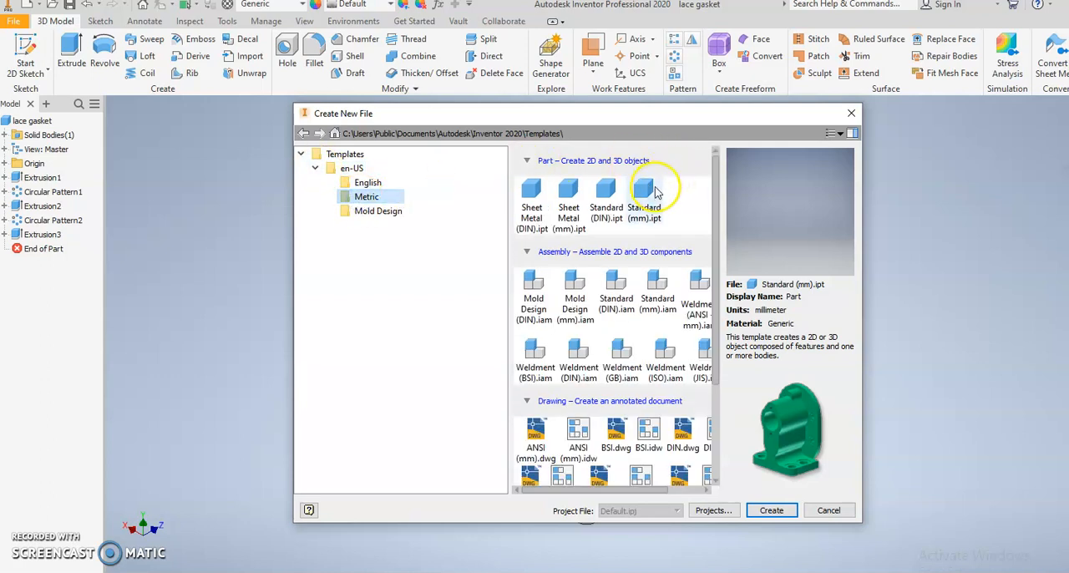
pyautogui.doubleClick(644, 194)
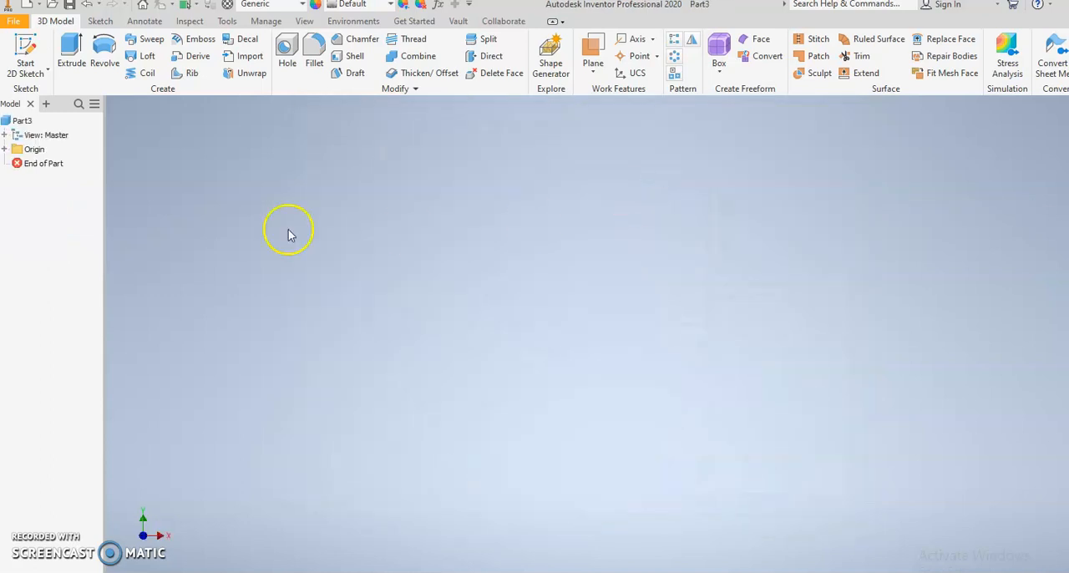
# Step: Start a 2D sketch on the XY plane and draw a 20 mm diameter circle centred on the vertical axis above the origin
pyautogui.click(25, 55)
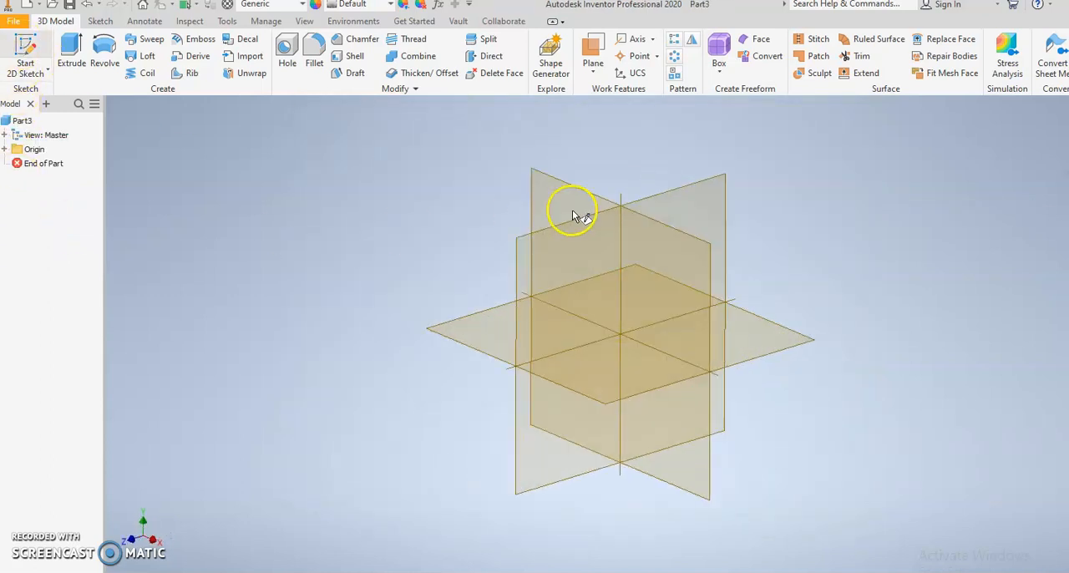
pyautogui.click(559, 201)
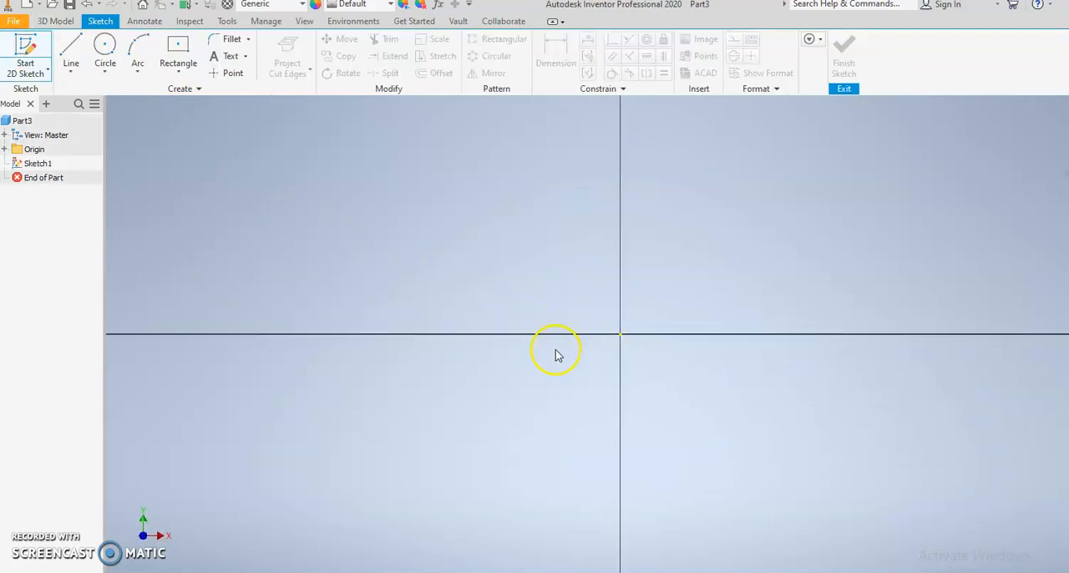
pyautogui.moveTo(494, 345); pyautogui.dragTo(536, 372, button='middle')
pyautogui.click(104, 50)
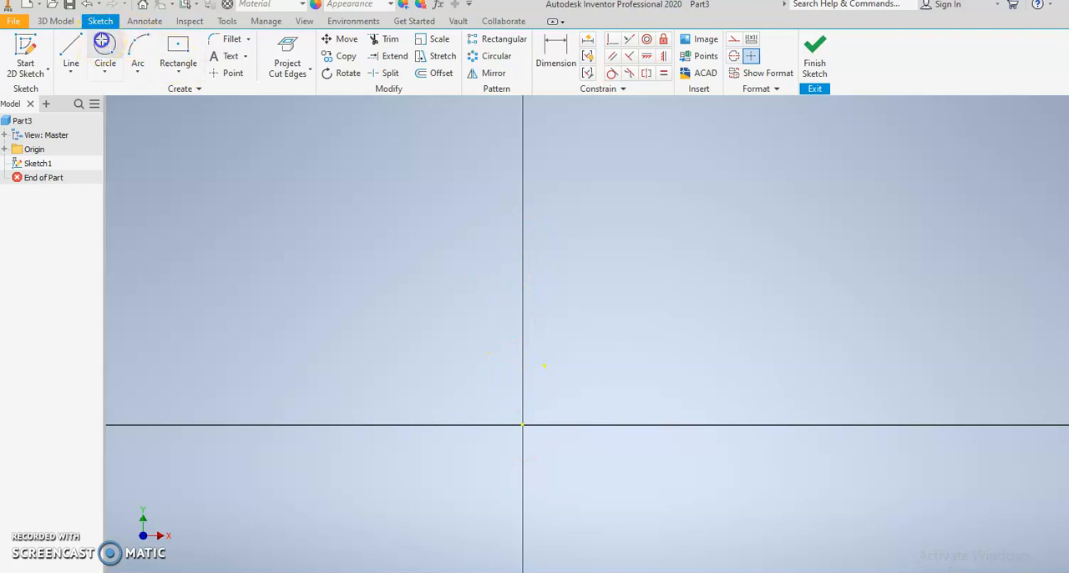
pyautogui.click(522, 124)
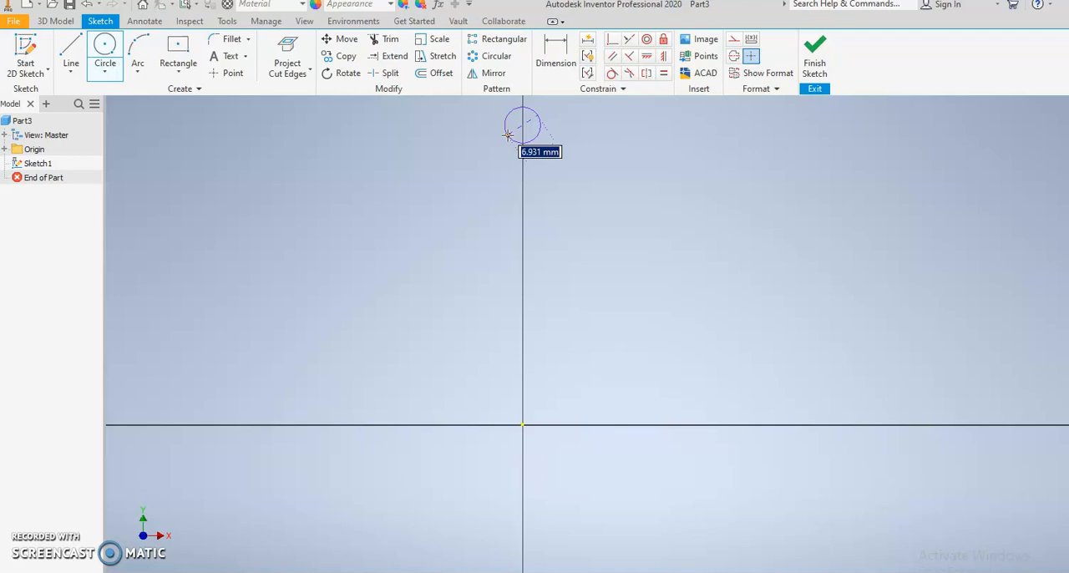
pyautogui.press('Return')
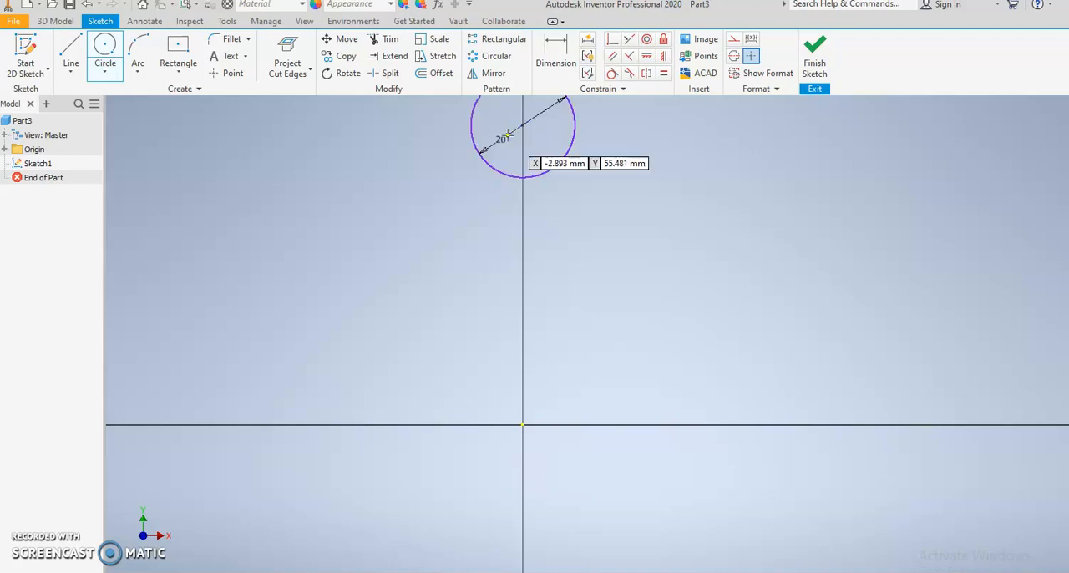
# Step: Add a 40 mm diameter circle concentric with the 20 mm circle
pyautogui.moveTo(545, 152); pyautogui.dragTo(533, 279, button='middle')
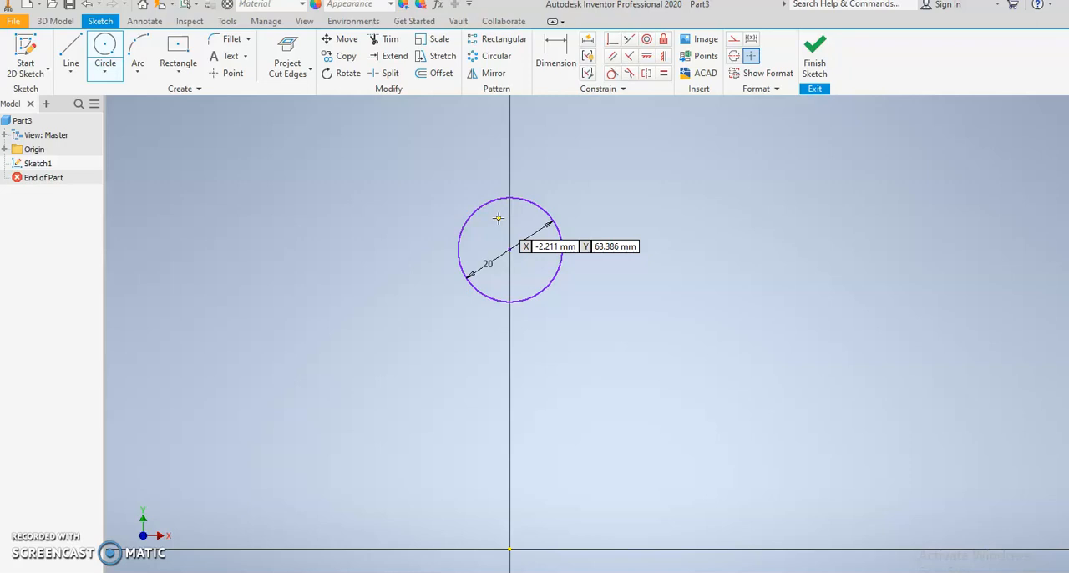
pyautogui.click(481, 218)
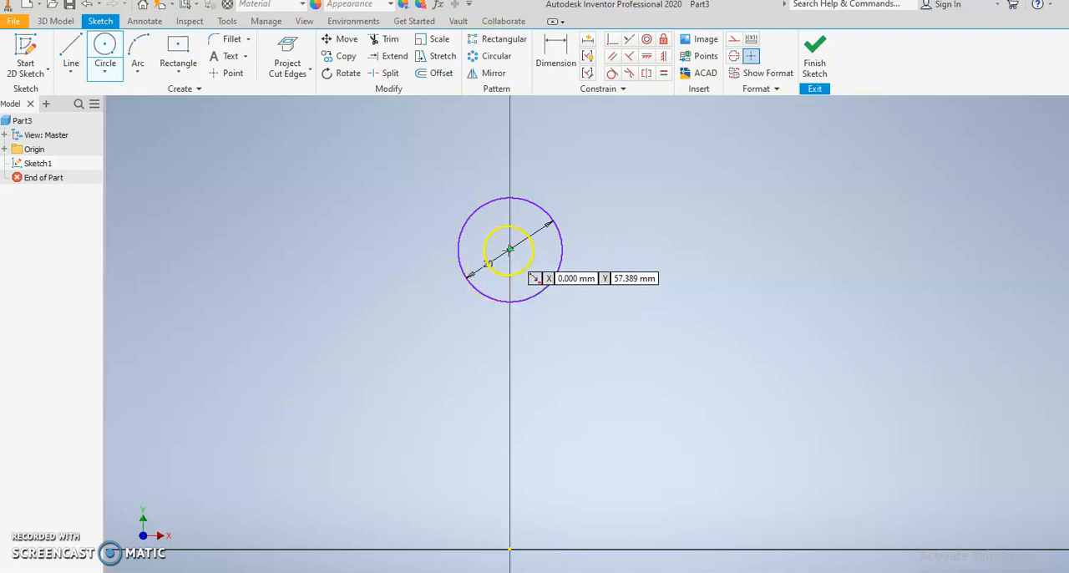
pyautogui.click(508, 250)
pyautogui.write('40')
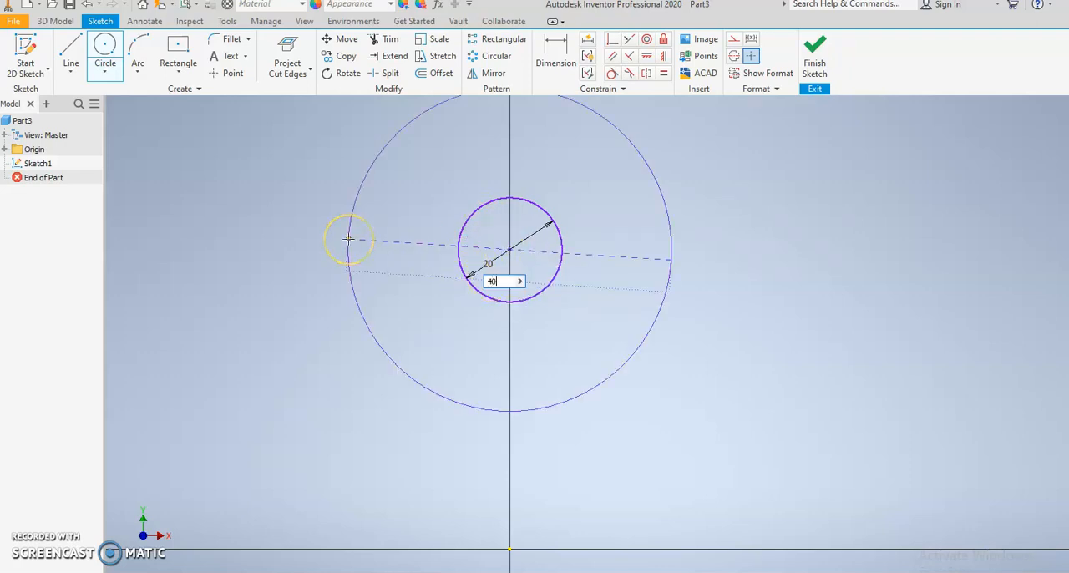
pyautogui.press('Return')
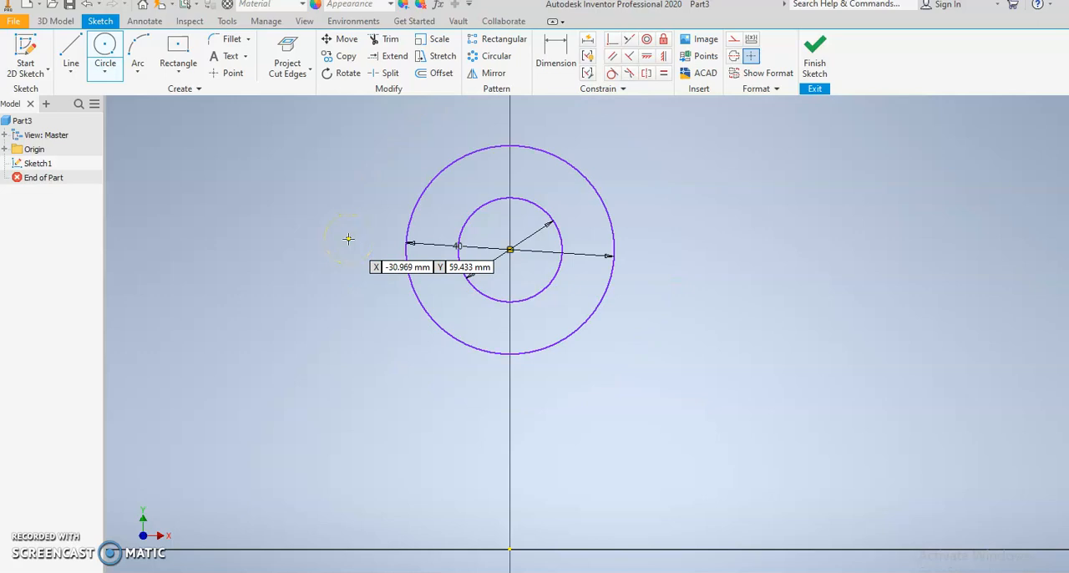
# Step: Dimension the vertical distance from the origin to the circles' centre as 80 mm
pyautogui.click(556, 51)
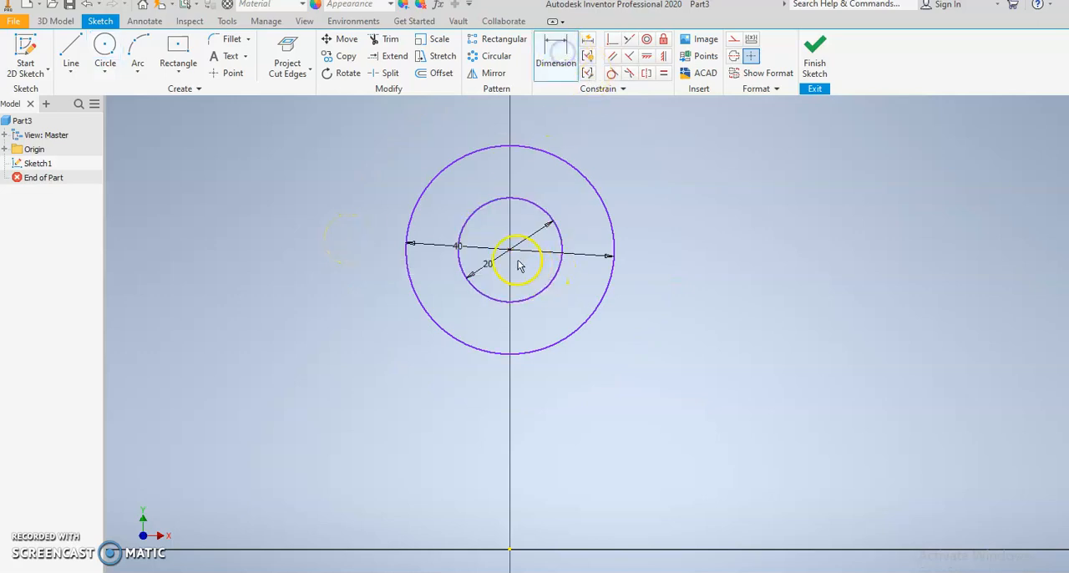
pyautogui.moveTo(511, 551); pyautogui.dragTo(745, 392)
pyautogui.click(746, 393)
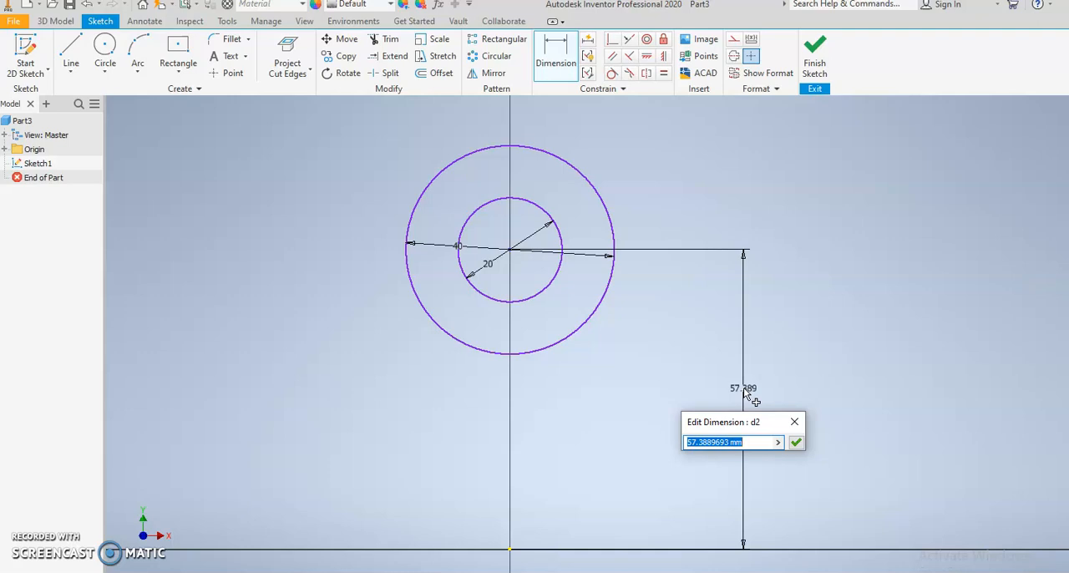
pyautogui.write('80')
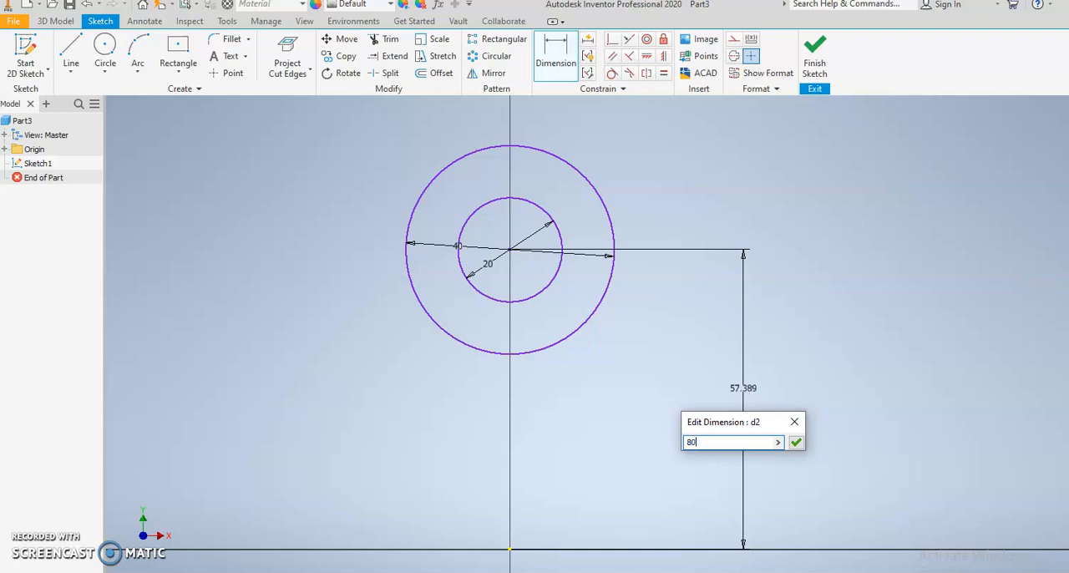
pyautogui.press('Return')
pyautogui.scroll(-3, 635, 371)
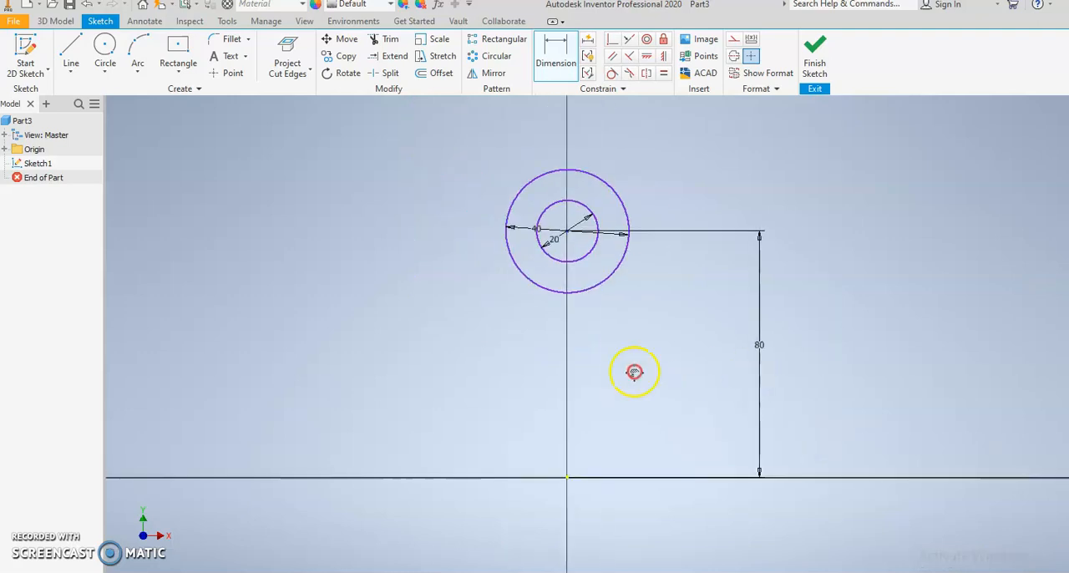
# Step: Finish the sketch and extrude the ring profile between the two circles 6 mm
pyautogui.click(816, 50)
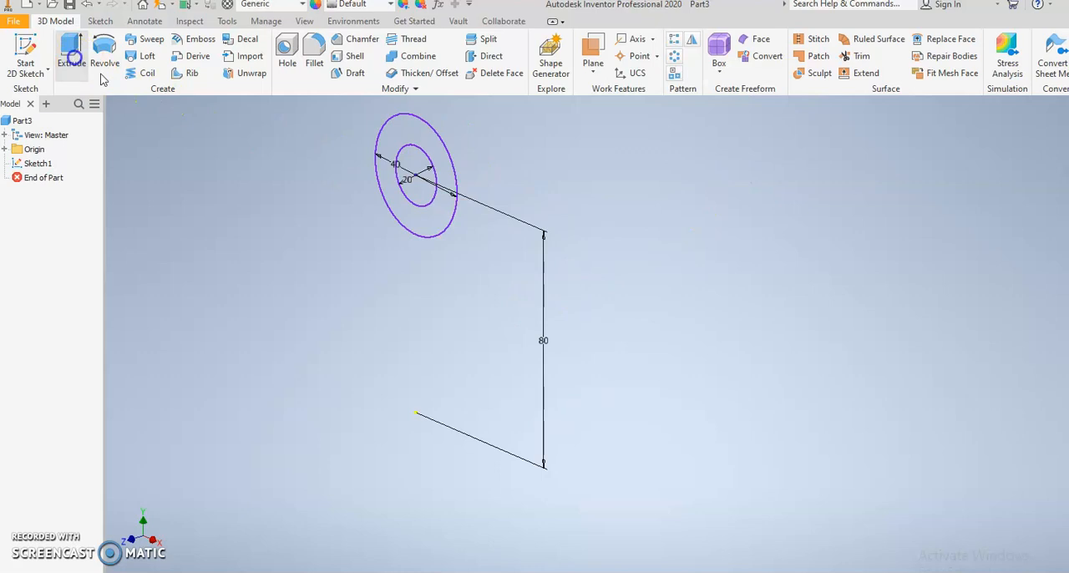
pyautogui.click(72, 52)
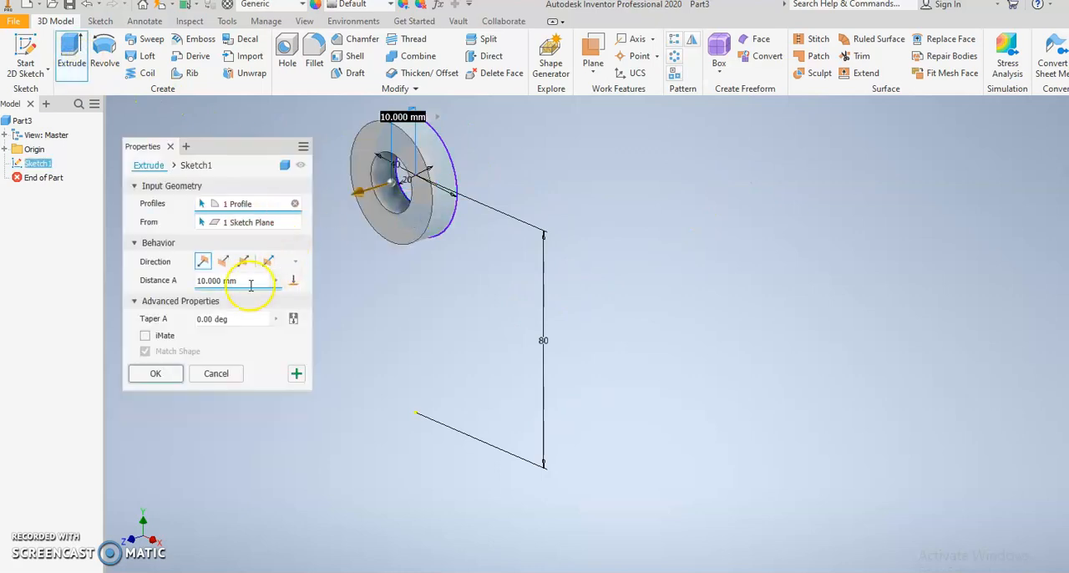
pyautogui.write('6')
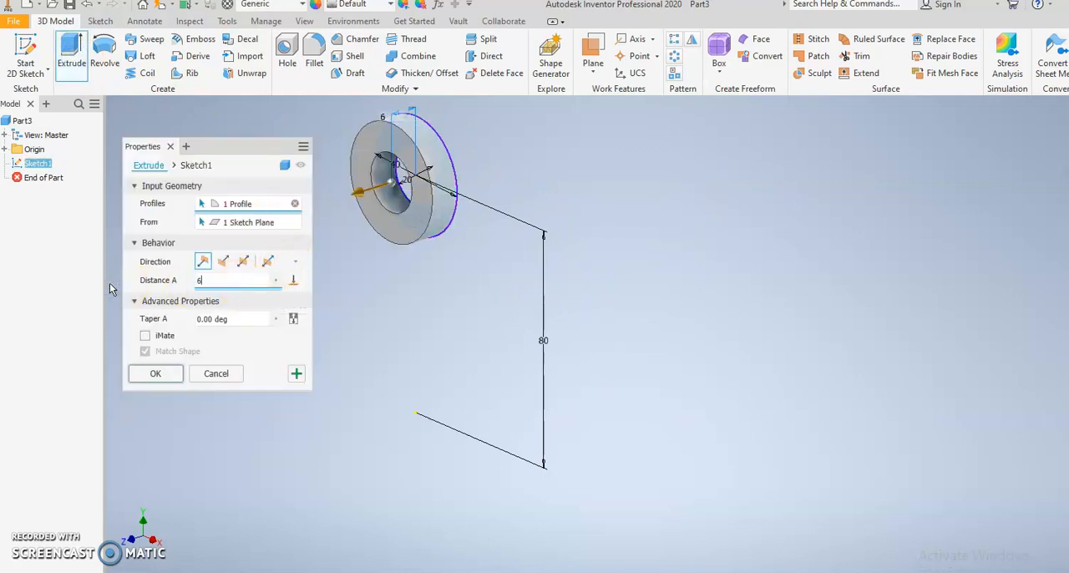
pyautogui.click(139, 383)
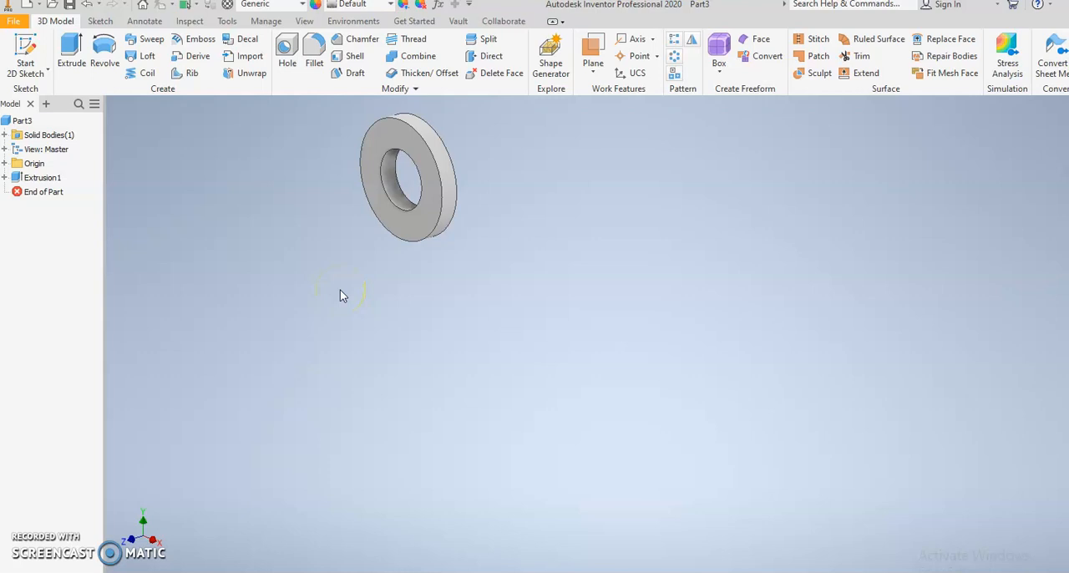
# Step: Create a circular pattern of the extruded ring around the Z axis with 12 occurrences over 360 degrees
pyautogui.click(674, 57)
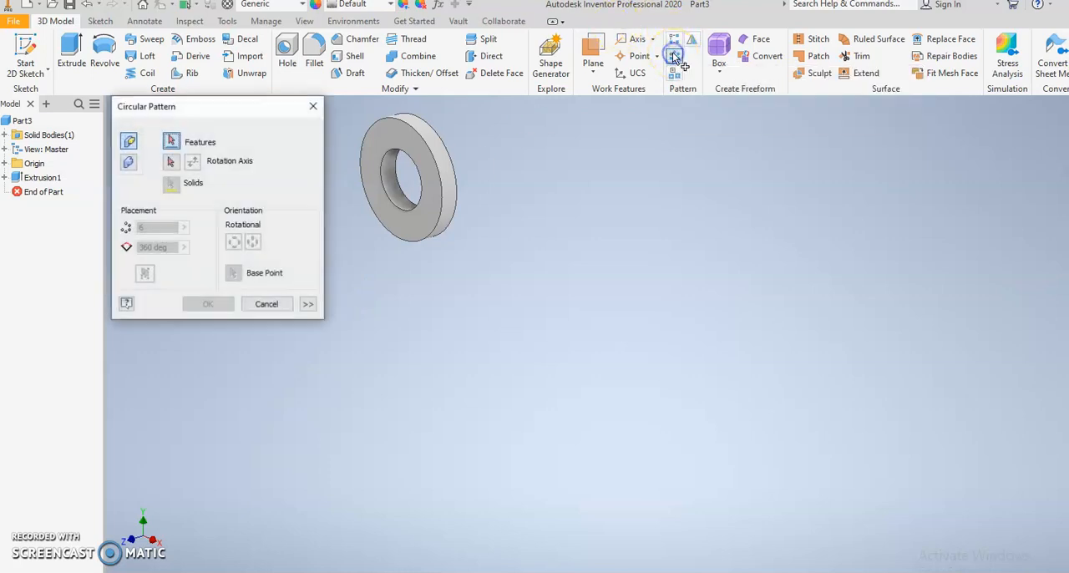
pyautogui.moveTo(636, 157); pyautogui.dragTo(755, 195, button='middle')
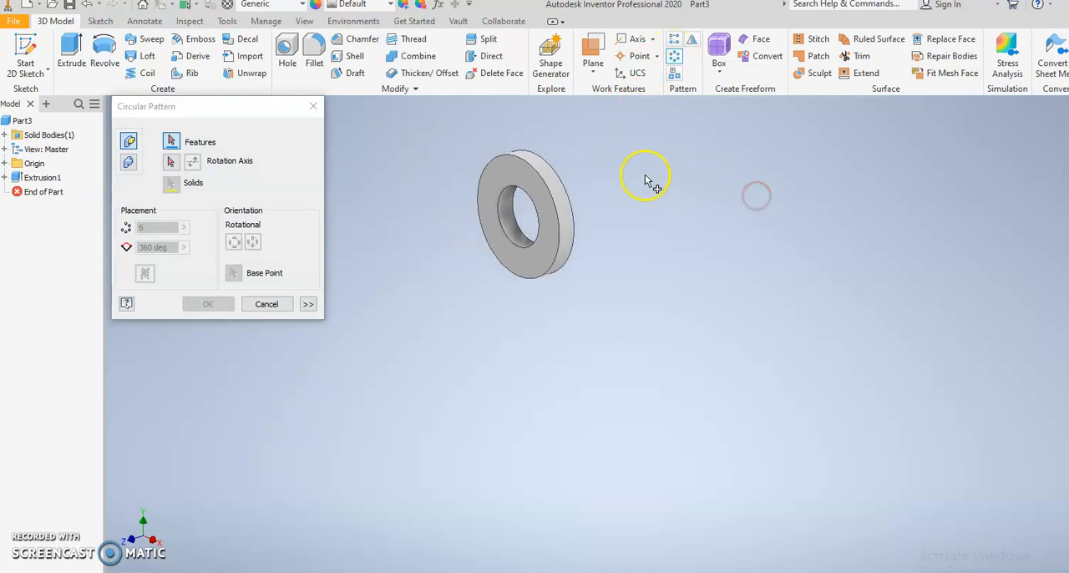
pyautogui.click(554, 185)
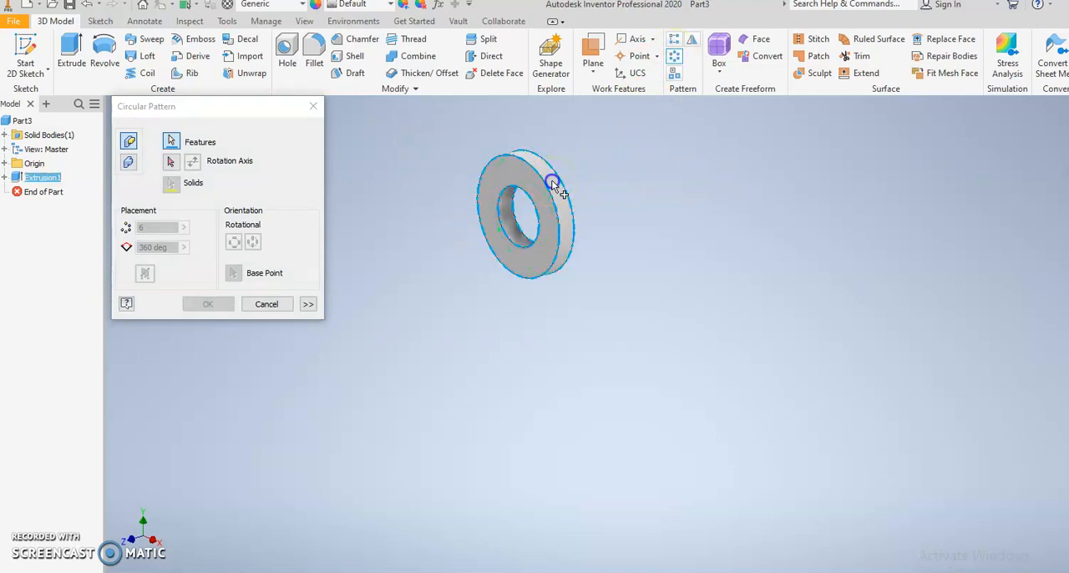
pyautogui.click(169, 163)
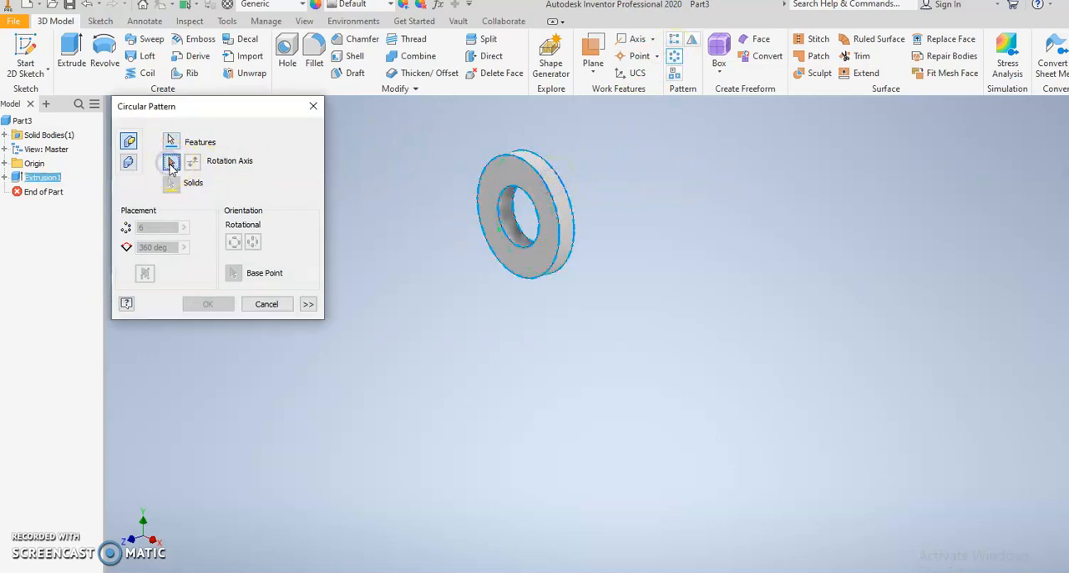
pyautogui.click(4, 164)
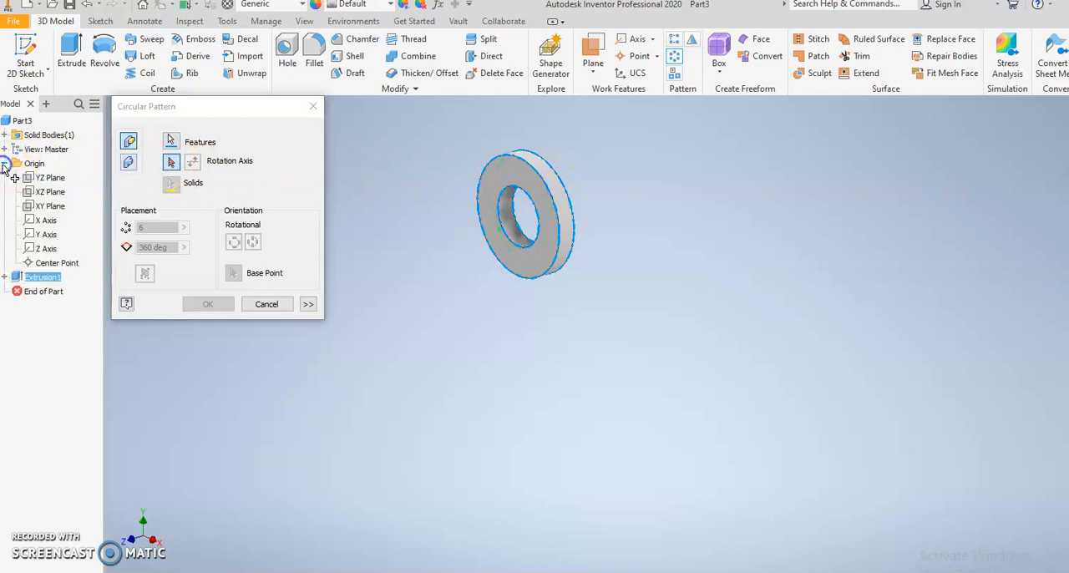
pyautogui.click(43, 249)
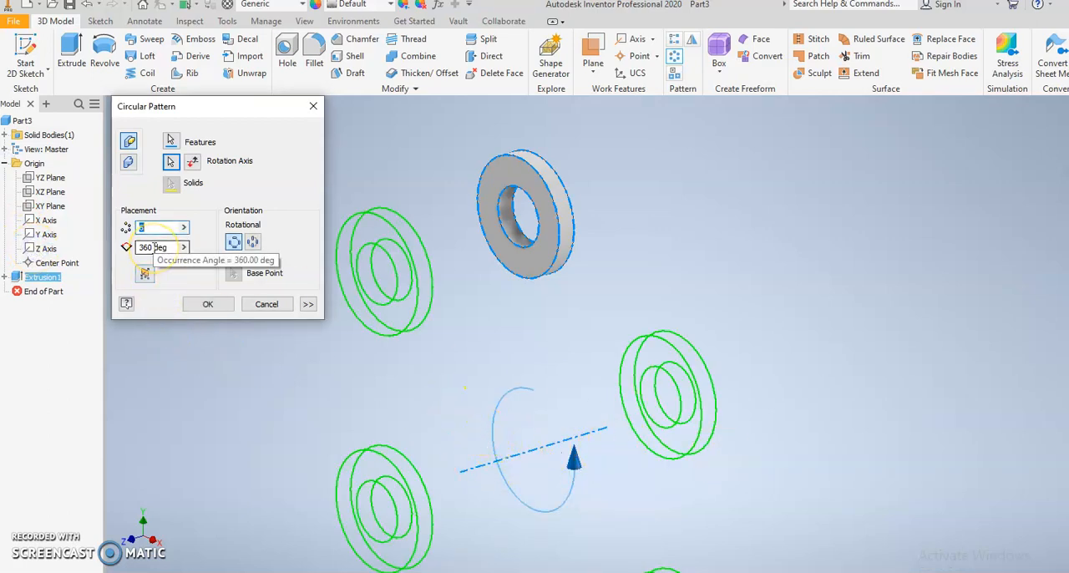
pyautogui.write('12')
pyautogui.press('Return')
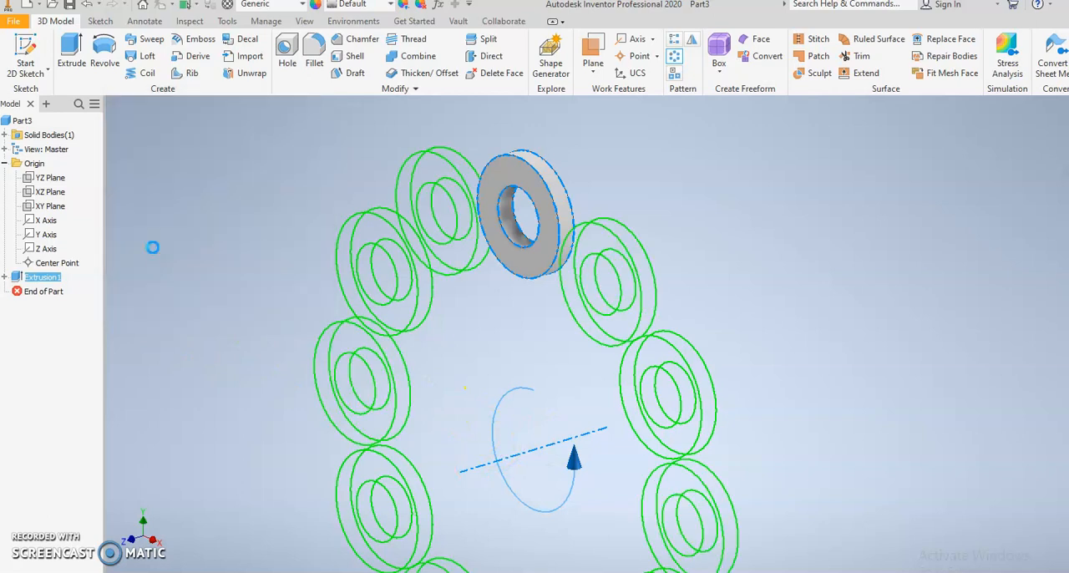
pyautogui.scroll(-4, 382, 251)
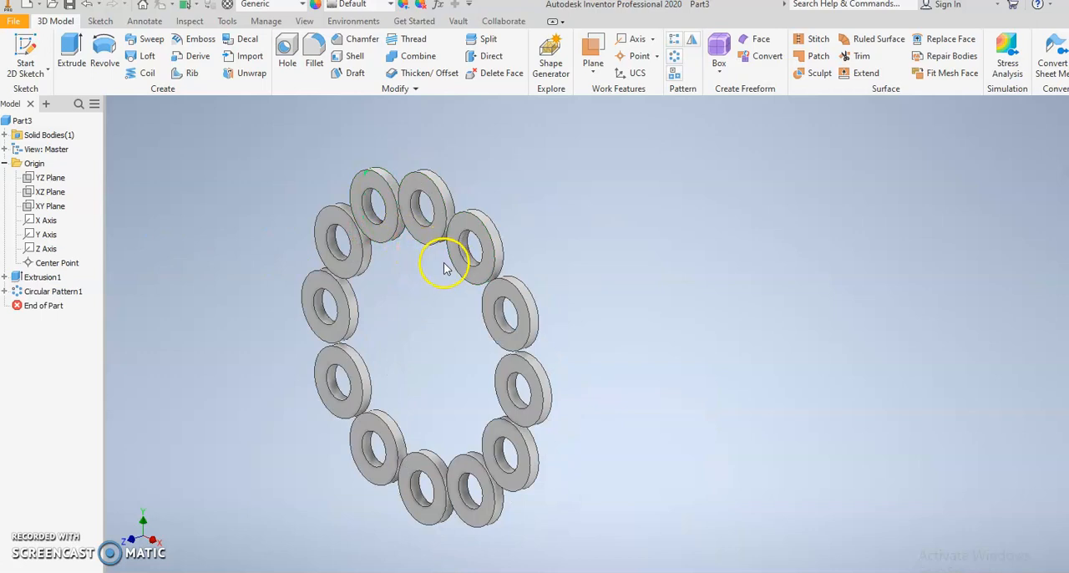
# Step: Start a new sketch on the back face of the patterned rings
pyautogui.keyDown('shift'); pyautogui.moveTo(582, 287); pyautogui.dragTo(432, 284, button='middle'); pyautogui.keyUp('shift')
pyautogui.click(389, 236)
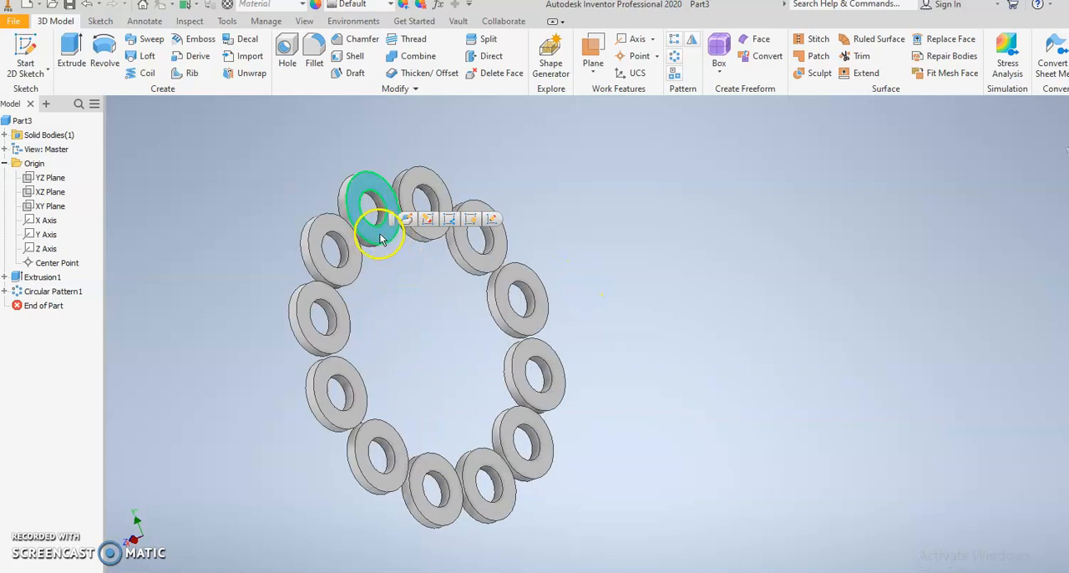
pyautogui.click(494, 222)
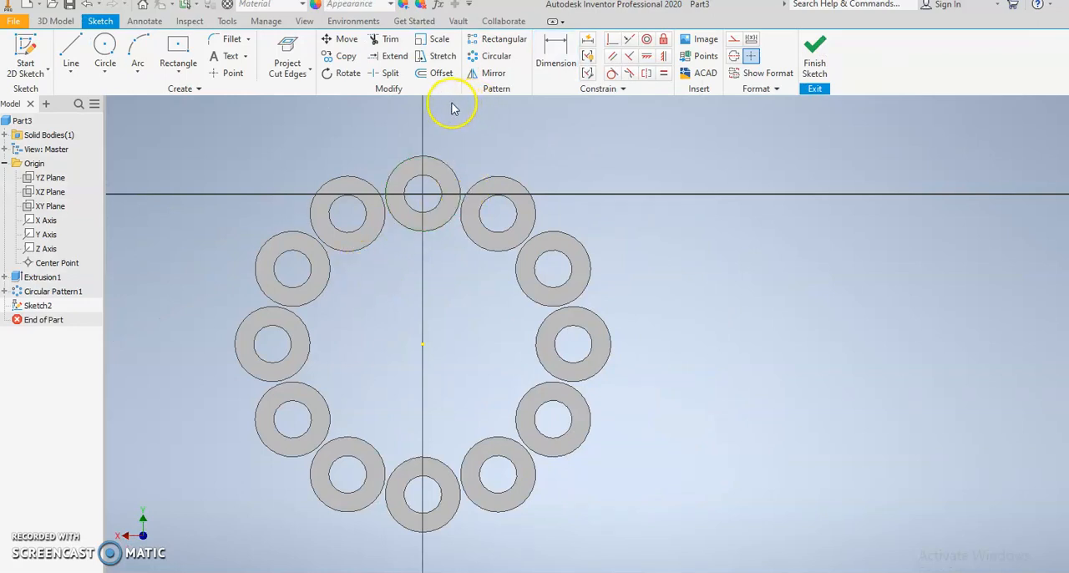
# Step: Project the edges of the topmost ring and its right-hand neighbour into the sketch with Project Geometry
pyautogui.click(288, 72)
pyautogui.click(303, 98)
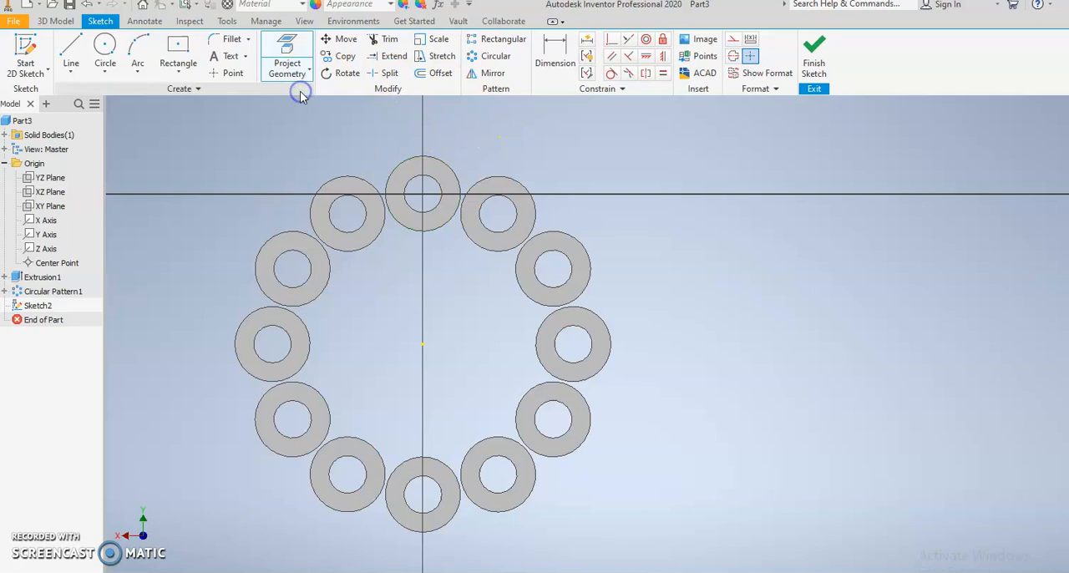
pyautogui.click(434, 173)
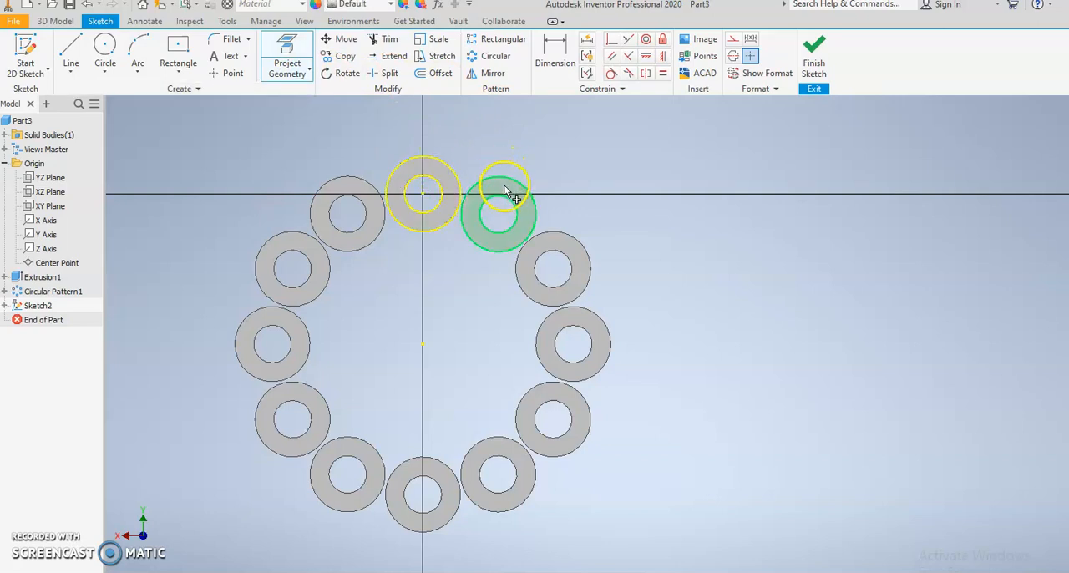
pyautogui.click(492, 190)
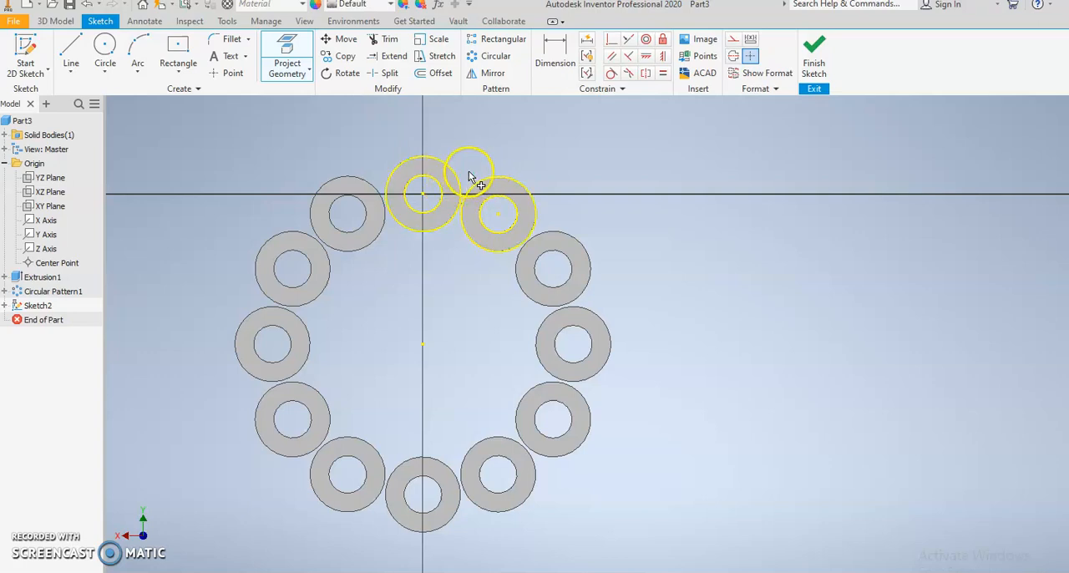
# Step: Sketch two 60 mm diameter circles, one above the two projected rings and one below them
pyautogui.moveTo(470, 178); pyautogui.dragTo(445, 197, button='middle')
pyautogui.click(103, 54)
pyautogui.moveTo(406, 147); pyautogui.dragTo(377, 192, button='middle')
pyautogui.click(475, 121)
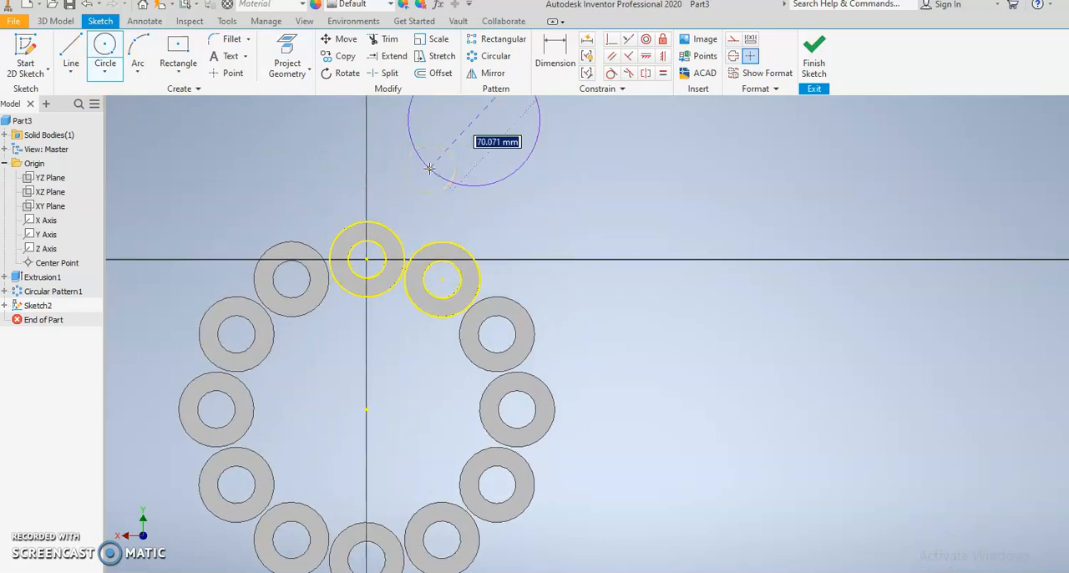
pyautogui.write('60')
pyautogui.press('Return')
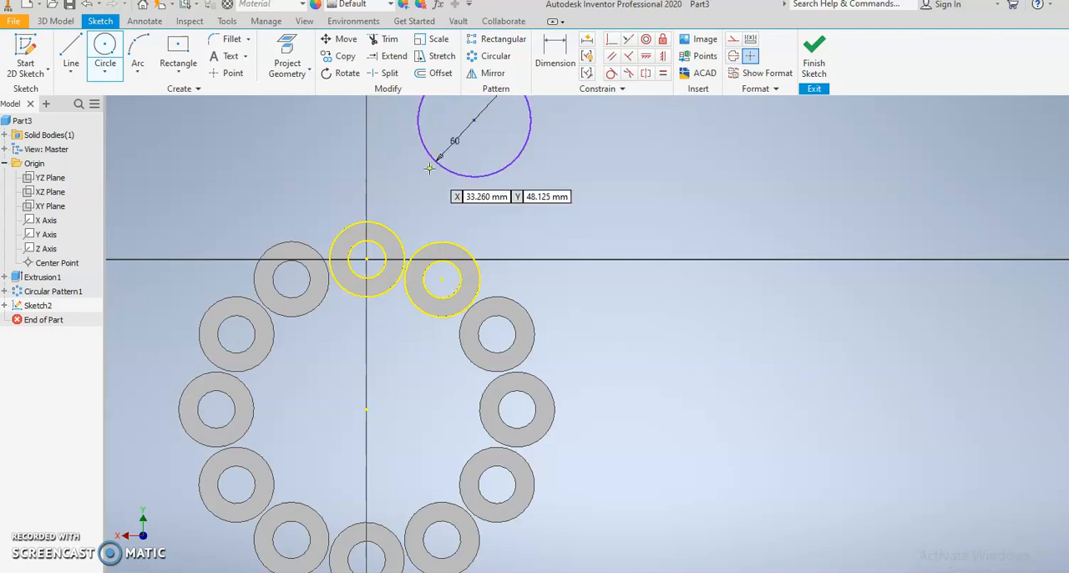
pyautogui.click(380, 360)
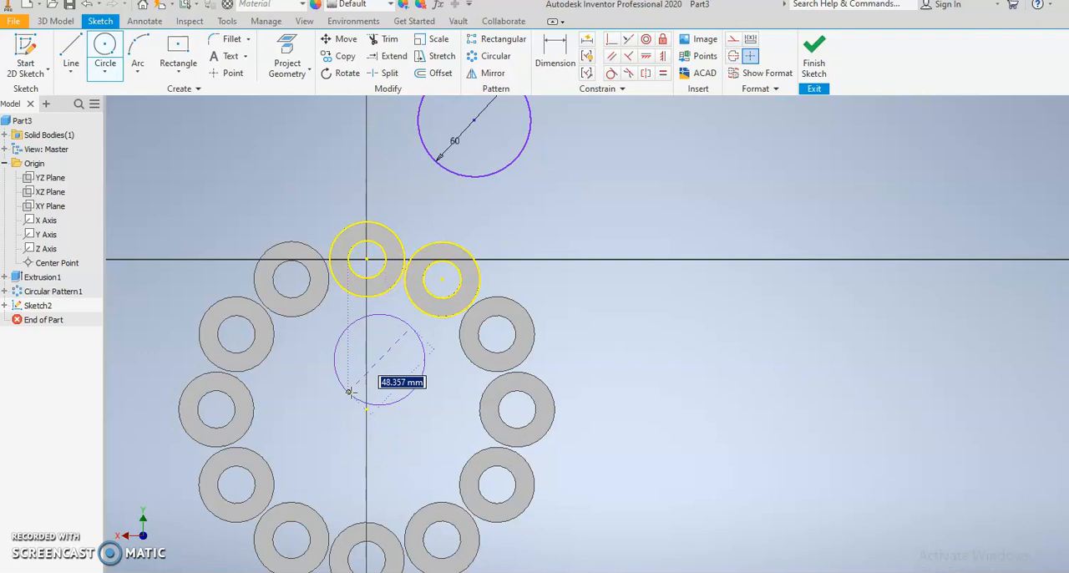
pyautogui.write('60')
pyautogui.press('Return')
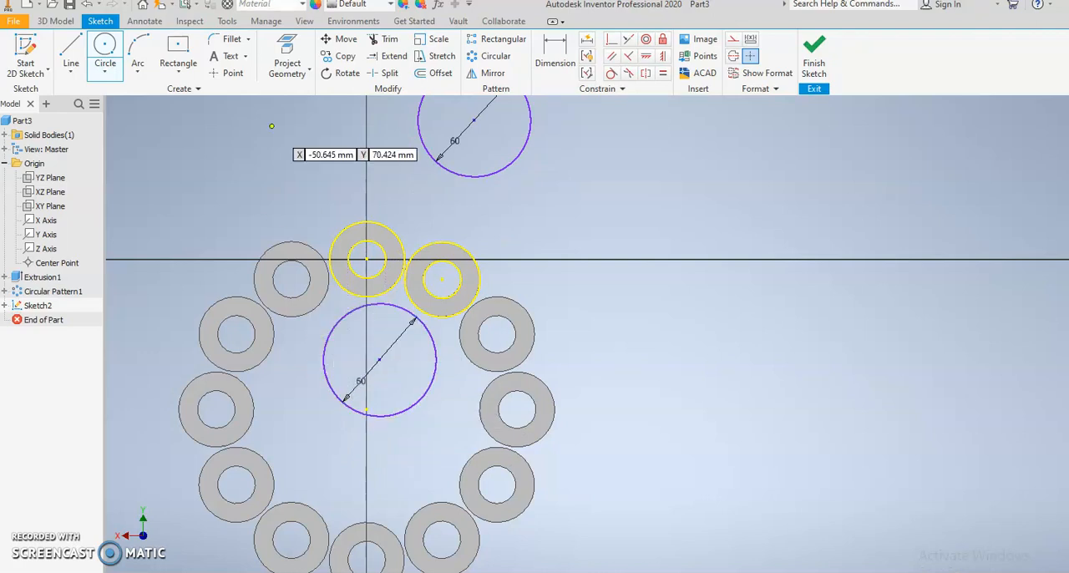
# Step: Make the upper 60 mm circle tangent to the outer edges of both projected rings
pyautogui.moveTo(308, 159); pyautogui.dragTo(279, 184, button='middle')
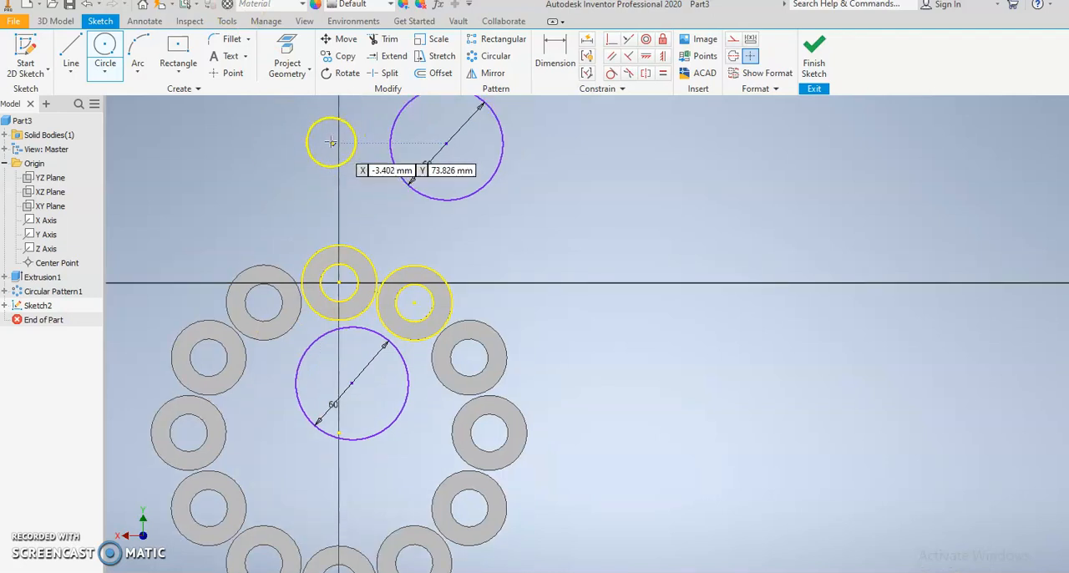
pyautogui.click(611, 75)
pyautogui.click(435, 270)
pyautogui.click(438, 200)
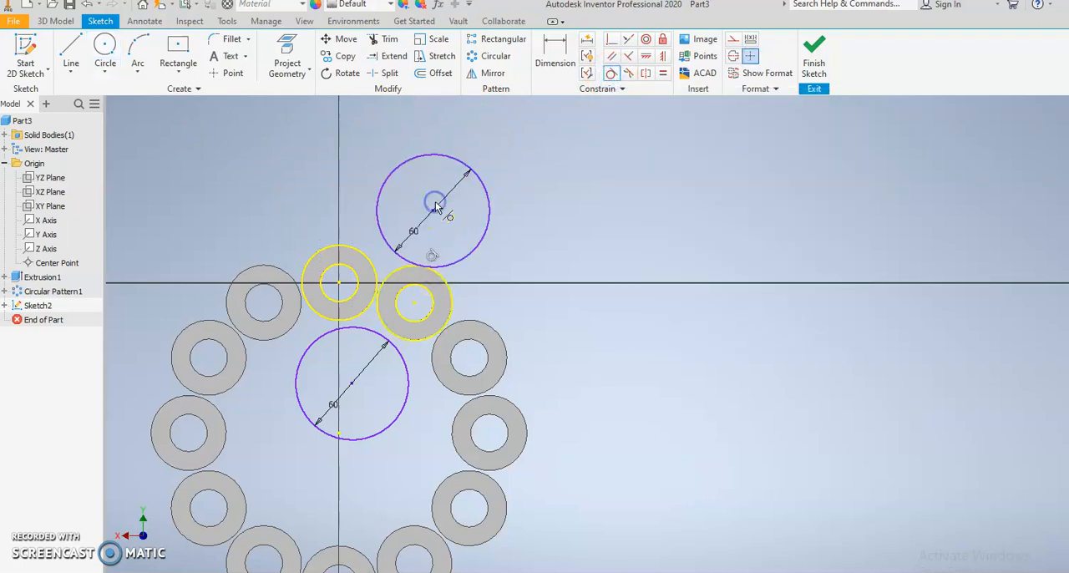
pyautogui.click(369, 262)
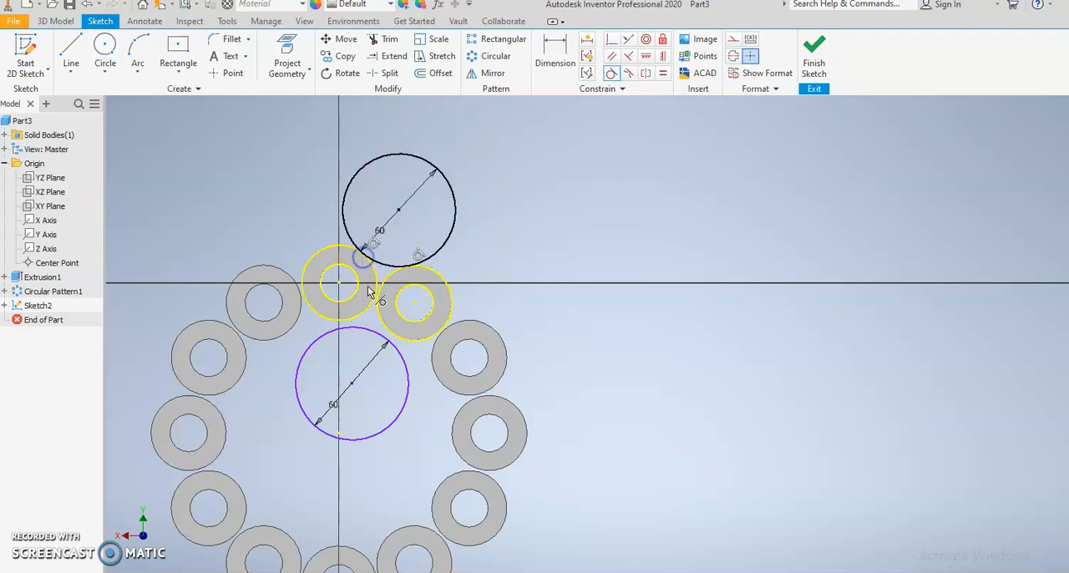
# Step: Make the lower 60 mm circle tangent to the outer edges of both projected rings
pyautogui.click(369, 330)
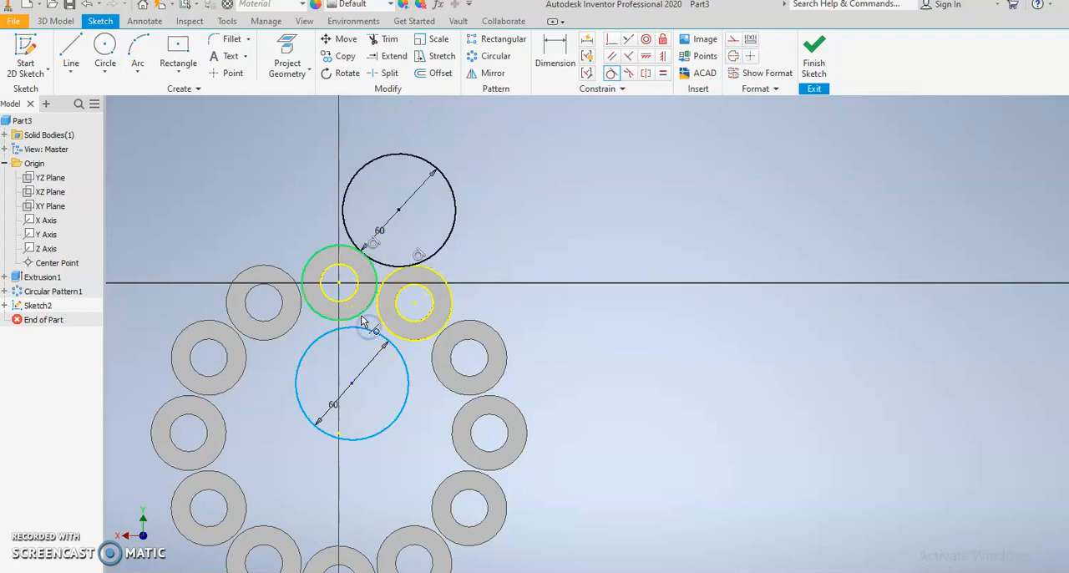
pyautogui.click(361, 309)
pyautogui.click(396, 346)
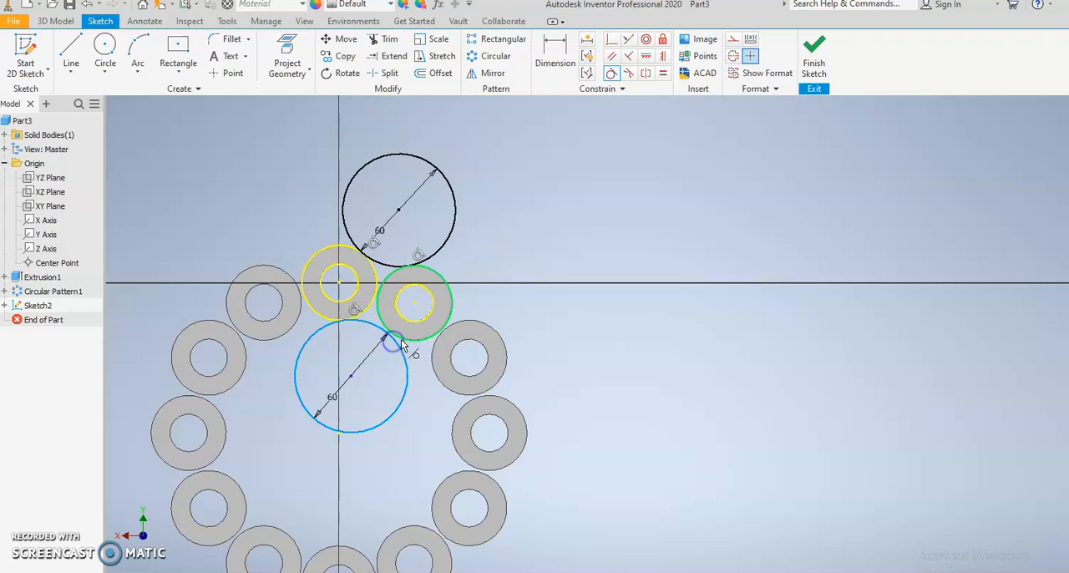
pyautogui.click(395, 341)
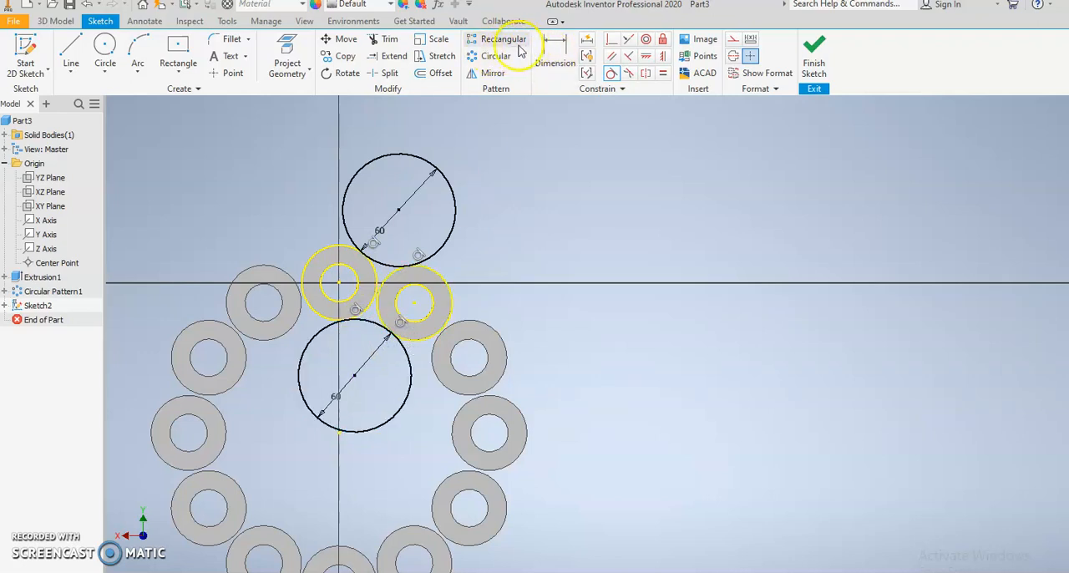
# Step: Trim both 60 mm circles to the short arcs bridging the two projected rings, and finish the sketch
pyautogui.click(380, 38)
pyautogui.moveTo(472, 199); pyautogui.dragTo(400, 205)
pyautogui.moveTo(421, 405); pyautogui.dragTo(355, 402)
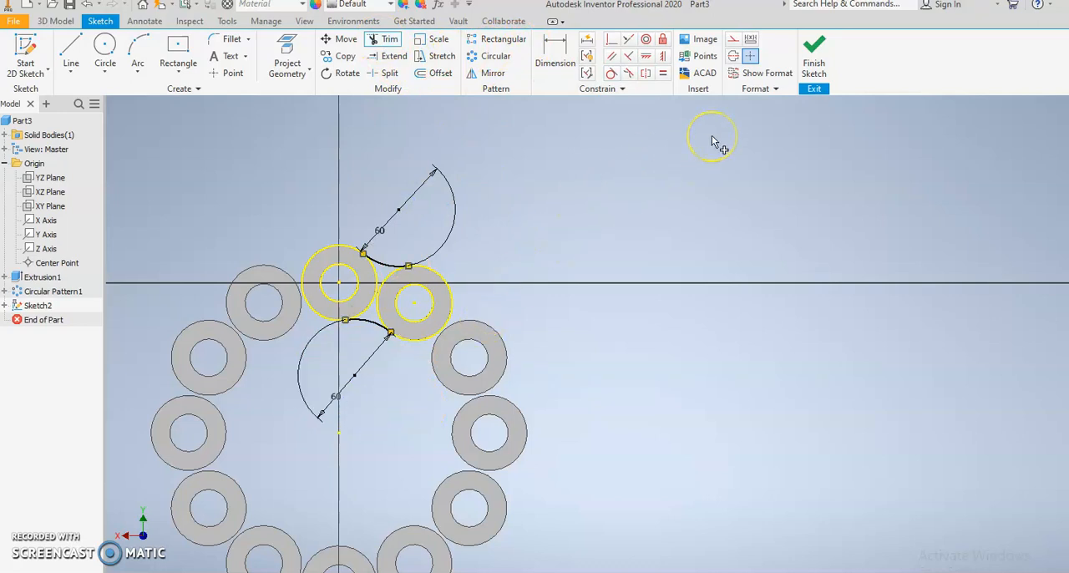
pyautogui.click(814, 51)
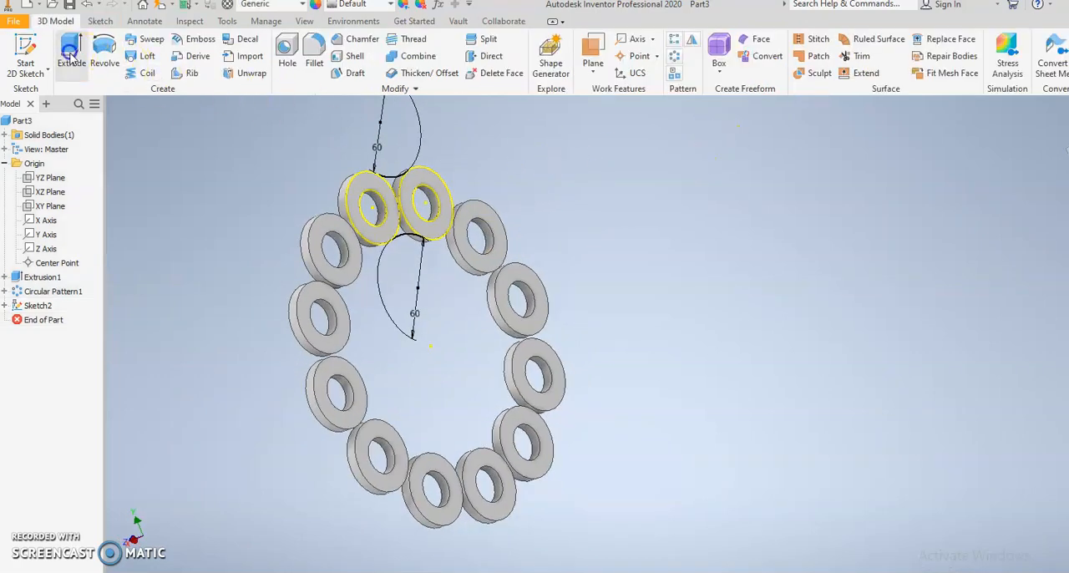
# Step: Extrude the bridge profile between the two rings 6 mm in the flipped direction, joined to the rings
pyautogui.click(71, 52)
pyautogui.scroll(2, 401, 189)
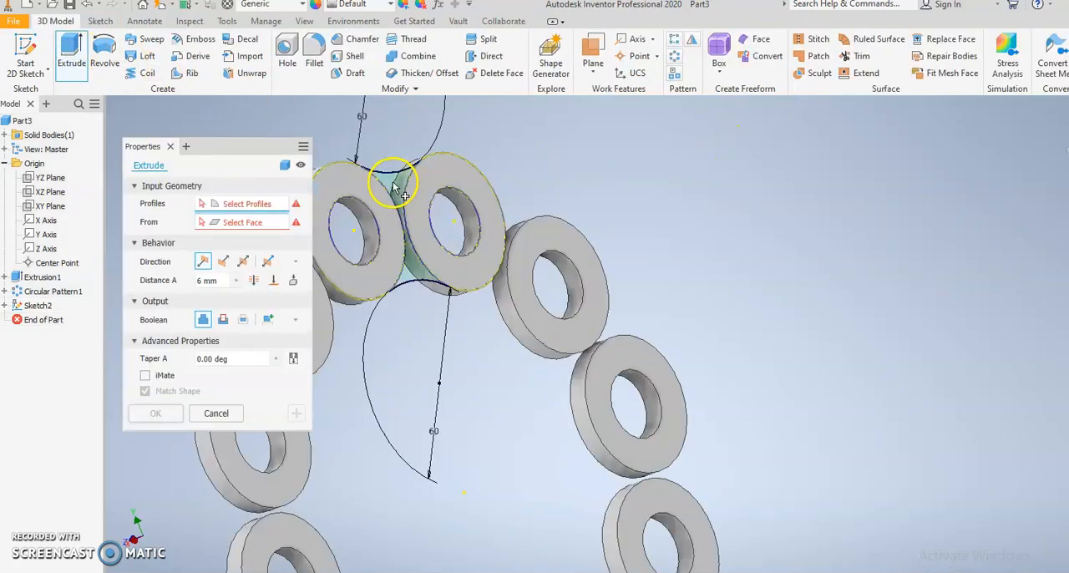
pyautogui.click(389, 182)
pyautogui.keyDown('shift'); pyautogui.moveTo(560, 205); pyautogui.dragTo(705, 269, button='middle'); pyautogui.keyUp('shift')
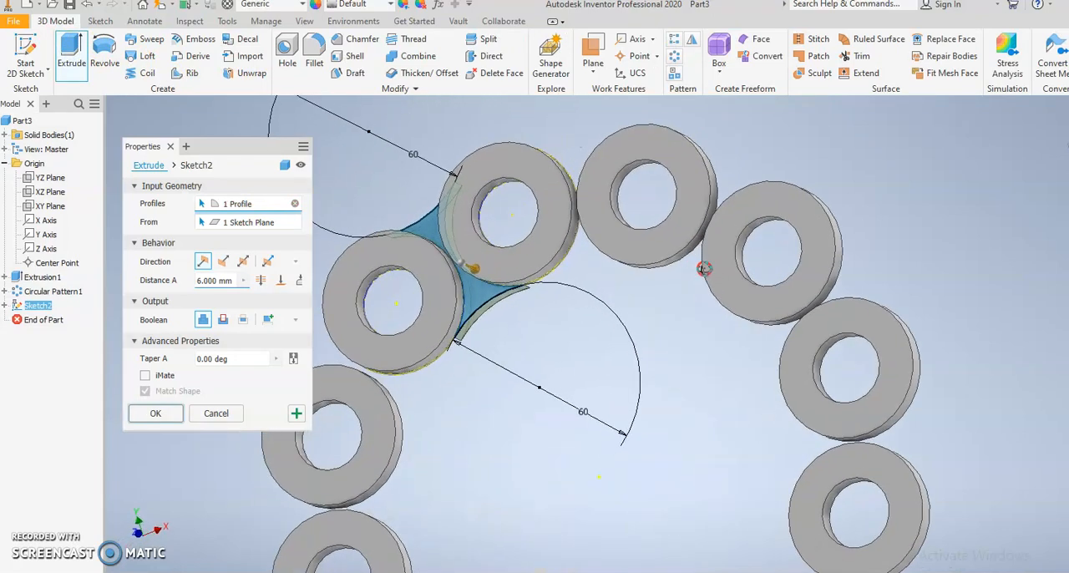
pyautogui.click(223, 261)
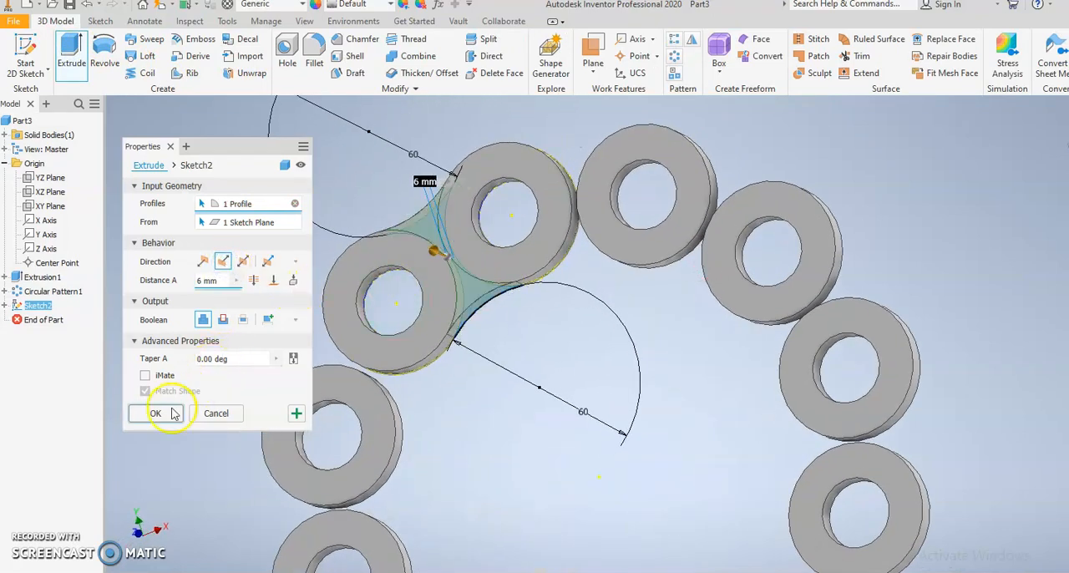
pyautogui.click(155, 413)
# Step: Create a circular pattern of the extruded bridge around the Z axis with 12 occurrences over 360 degrees
pyautogui.scroll(-5, 434, 355)
pyautogui.keyDown('shift'); pyautogui.moveTo(508, 358); pyautogui.dragTo(494, 311, button='middle'); pyautogui.keyUp('shift')
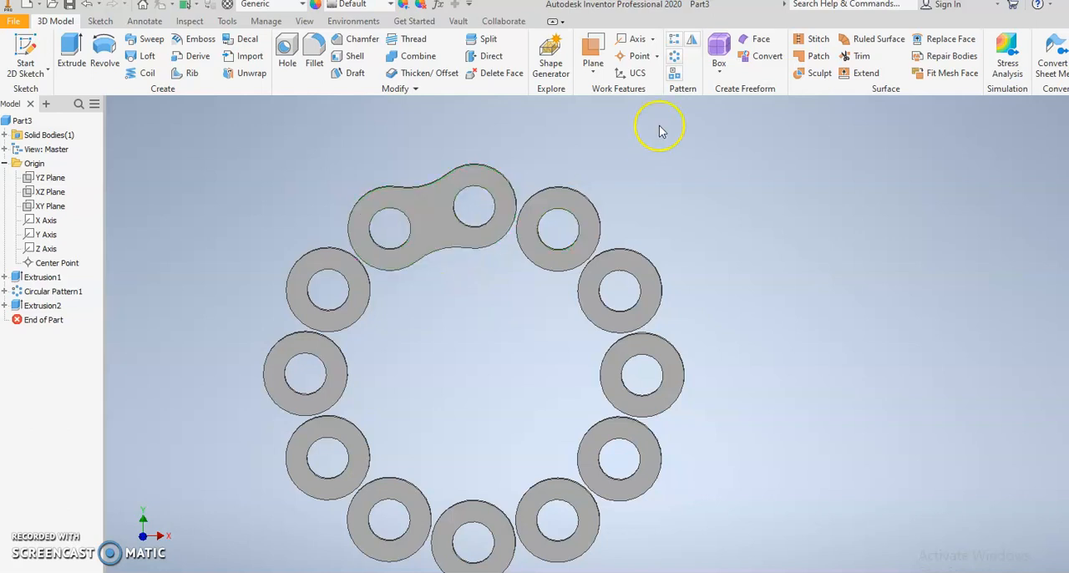
pyautogui.click(674, 56)
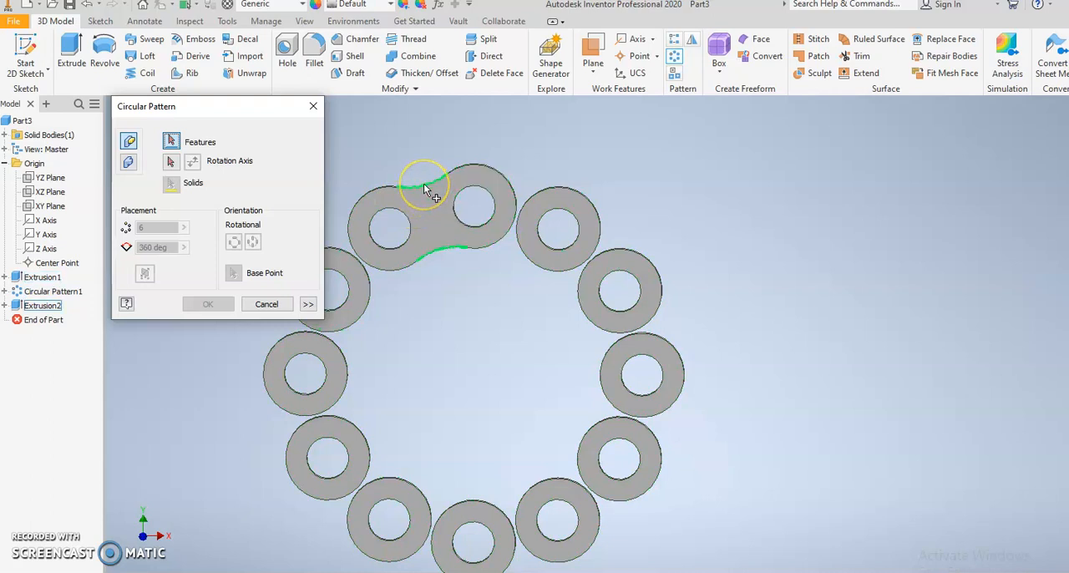
pyautogui.click(17, 307)
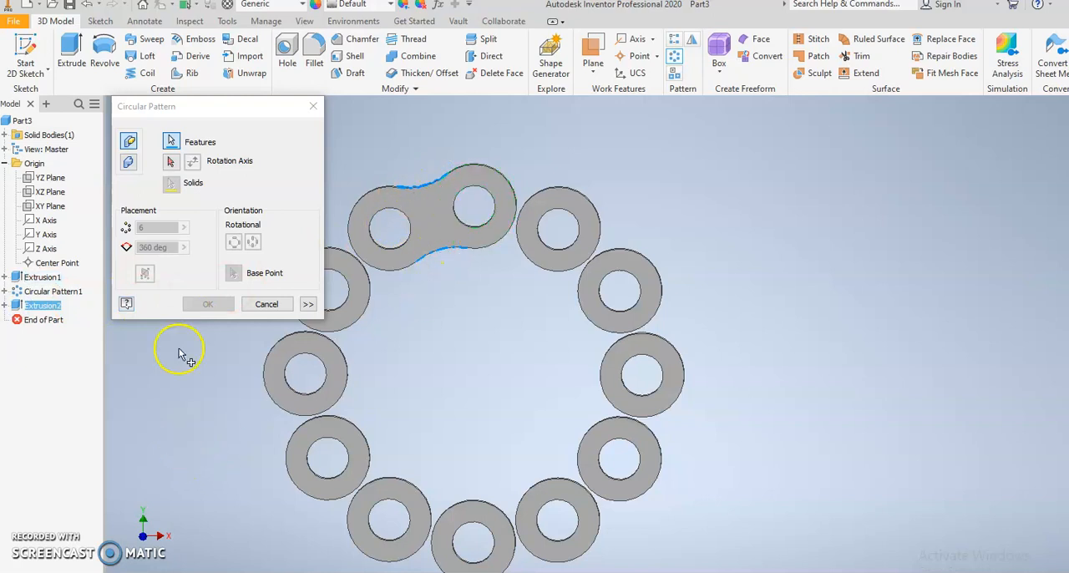
pyautogui.click(172, 163)
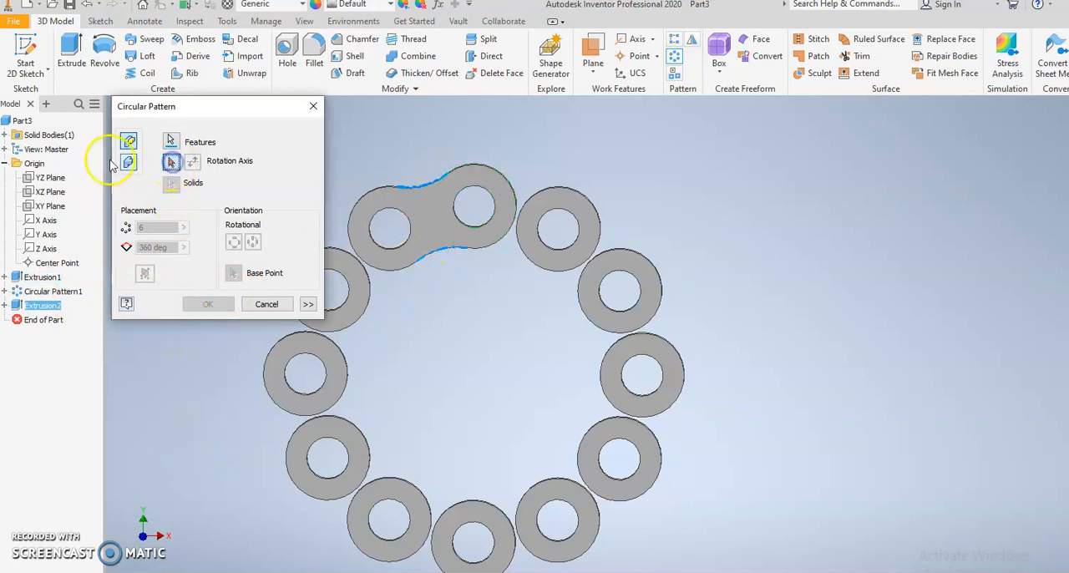
pyautogui.click(35, 248)
pyautogui.write('12')
pyautogui.click(205, 303)
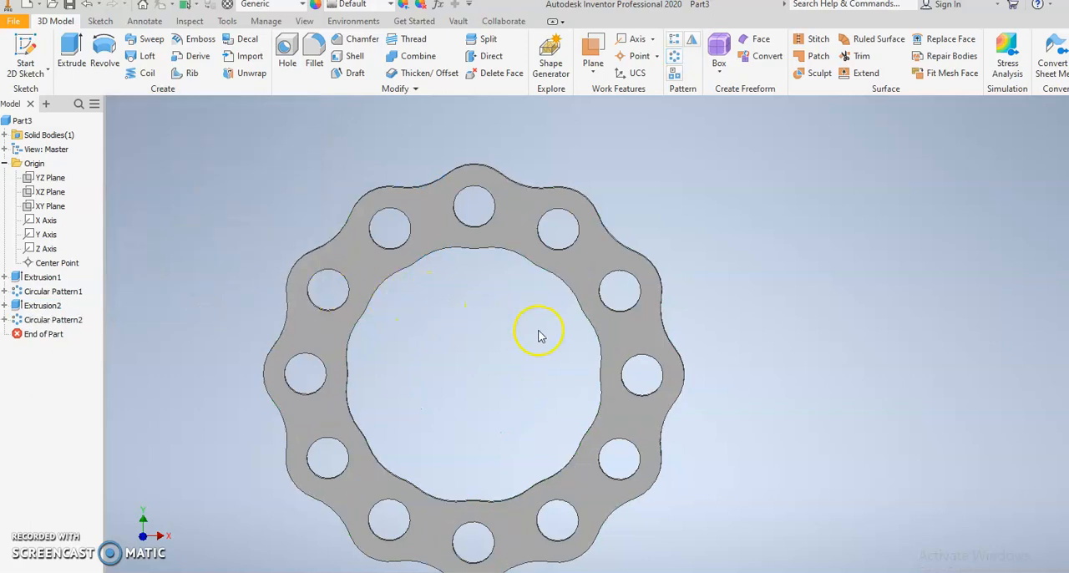
# Step: Start a new sketch on the gasket's front face and draw a 50 mm diameter circle centred on the origin
pyautogui.click(424, 233)
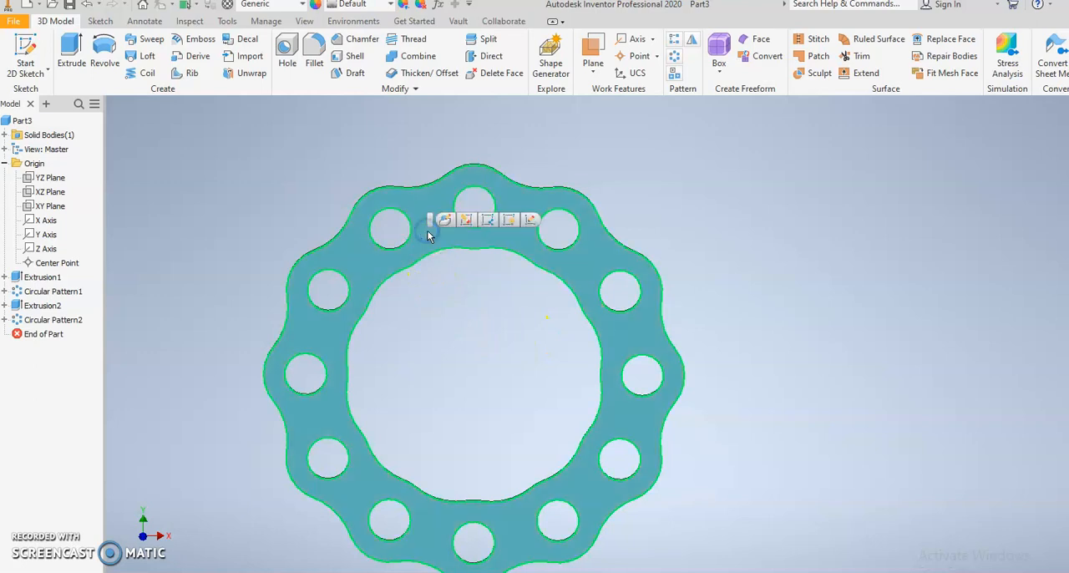
pyautogui.click(530, 220)
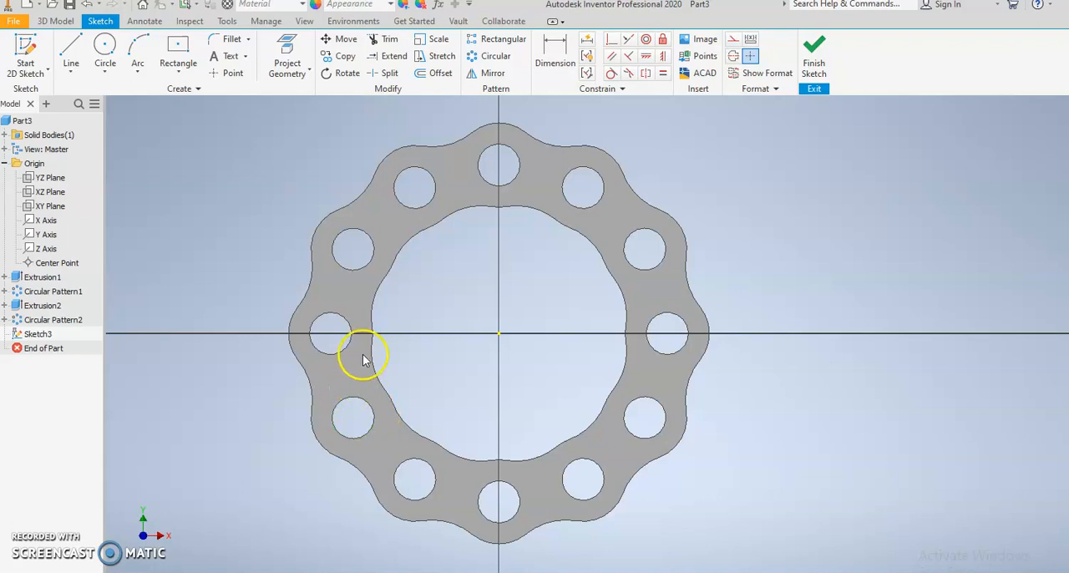
pyautogui.moveTo(451, 262); pyautogui.dragTo(368, 252, button='middle')
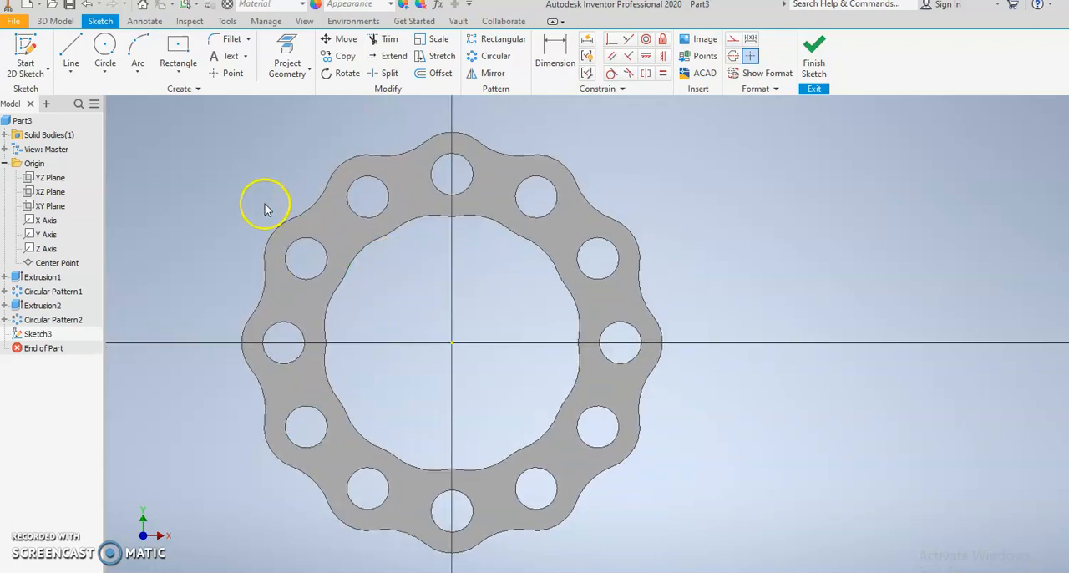
pyautogui.click(105, 46)
pyautogui.click(452, 341)
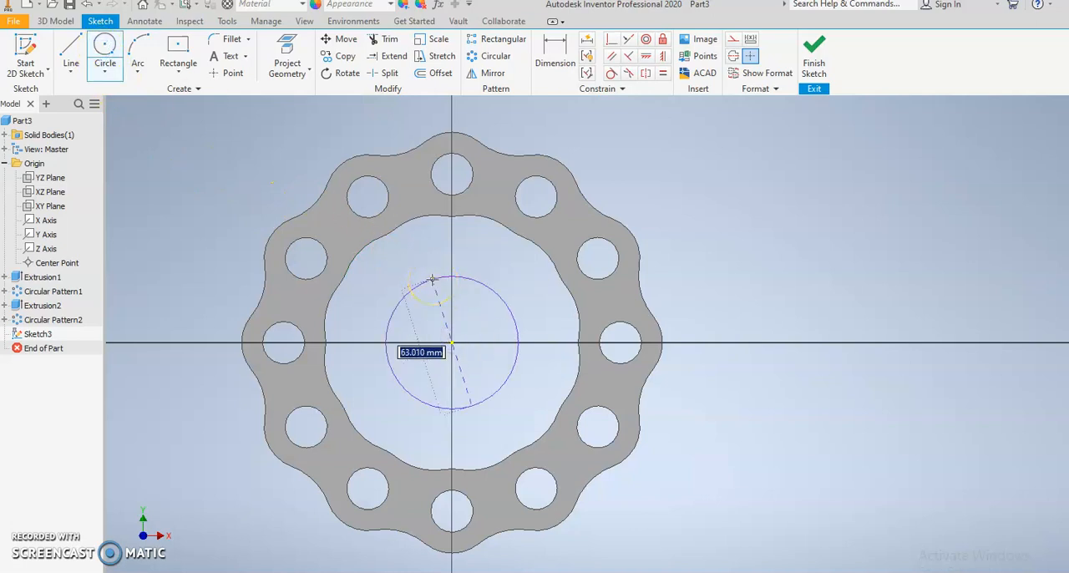
pyautogui.write('50')
pyautogui.press('Return')
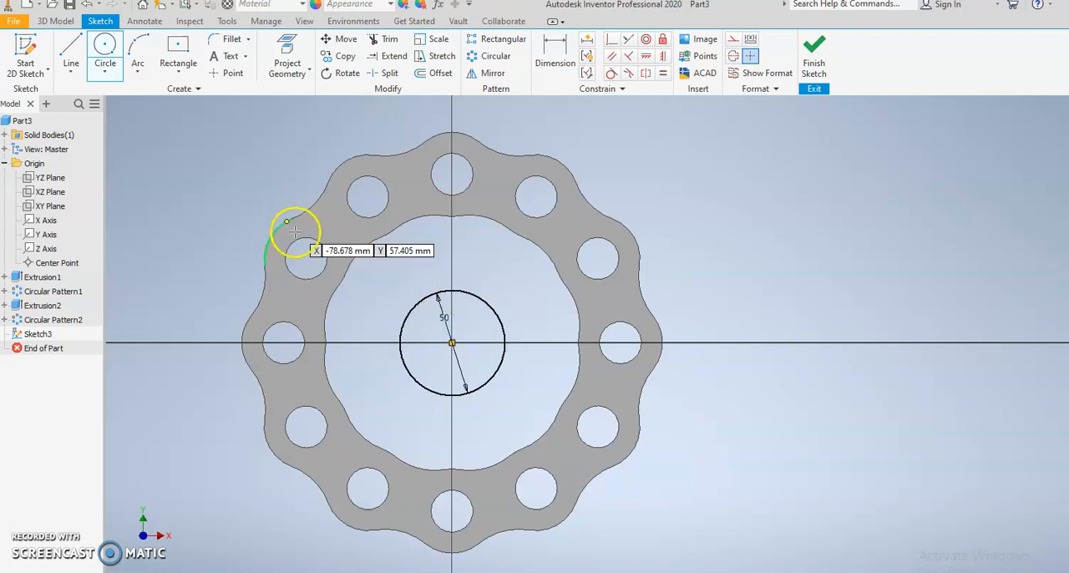
# Step: Sketch two 20 mm diameter circles on the horizontal axis, one on each side of the 50 mm circle
pyautogui.click(379, 335)
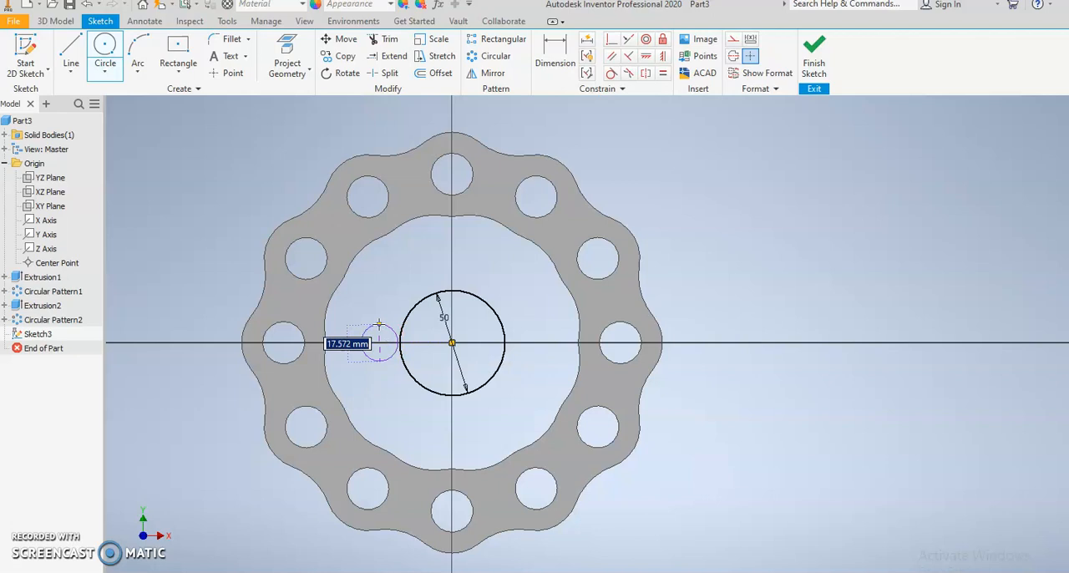
pyautogui.write('20')
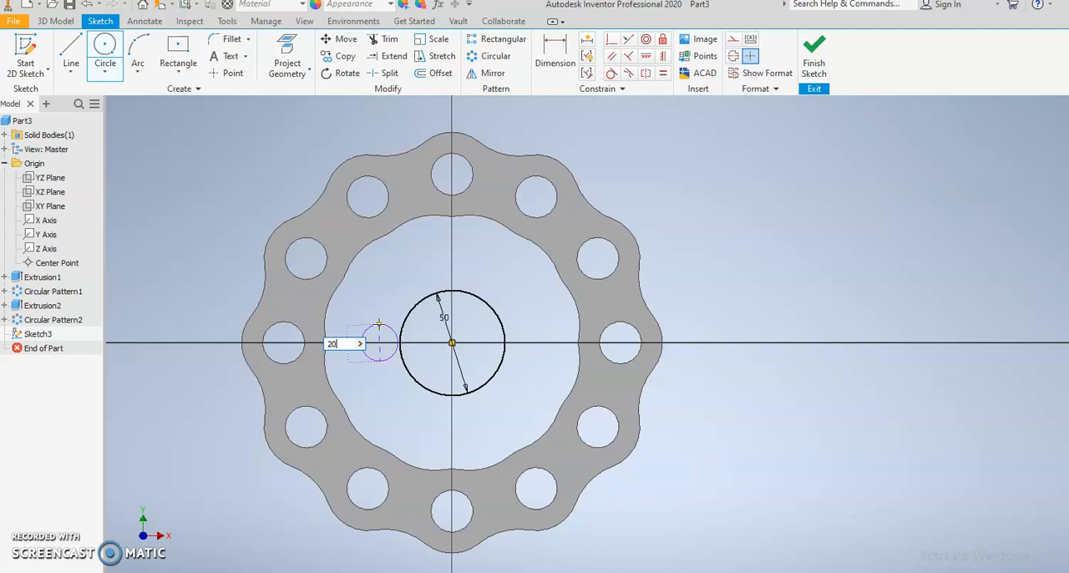
pyautogui.press('Return')
pyautogui.click(531, 342)
pyautogui.write('20')
pyautogui.press('Return')
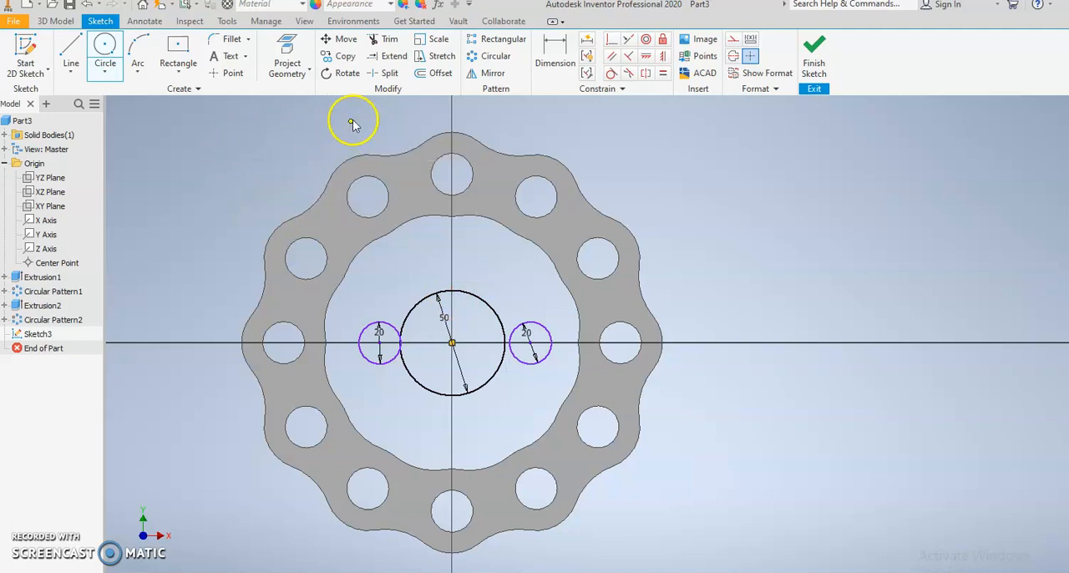
# Step: Dimension the horizontal distance from the central circle's centre to each 20 mm circle's centre as 40 mm
pyautogui.click(556, 55)
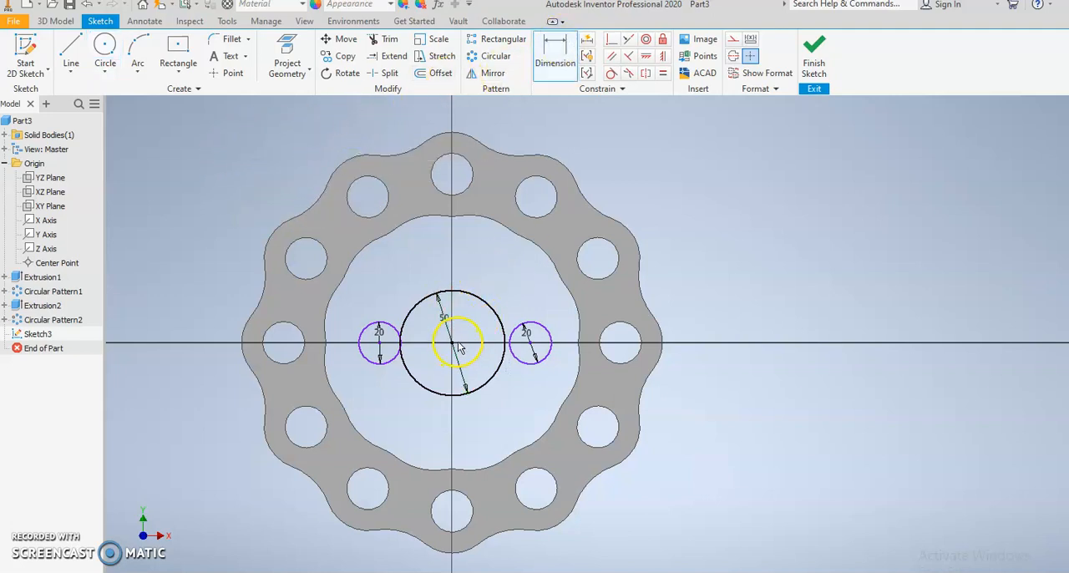
pyautogui.click(521, 349)
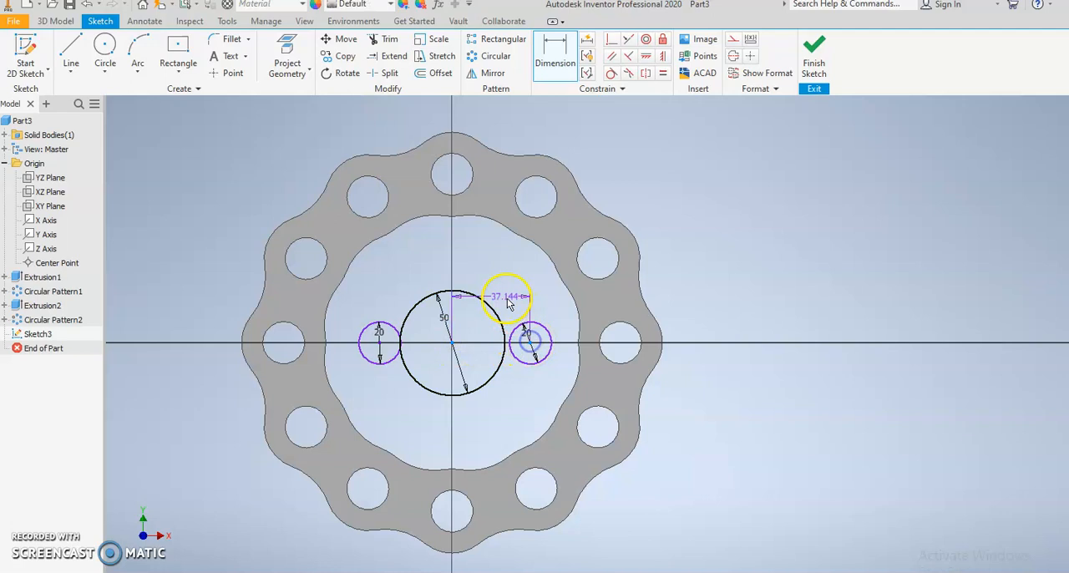
pyautogui.click(501, 284)
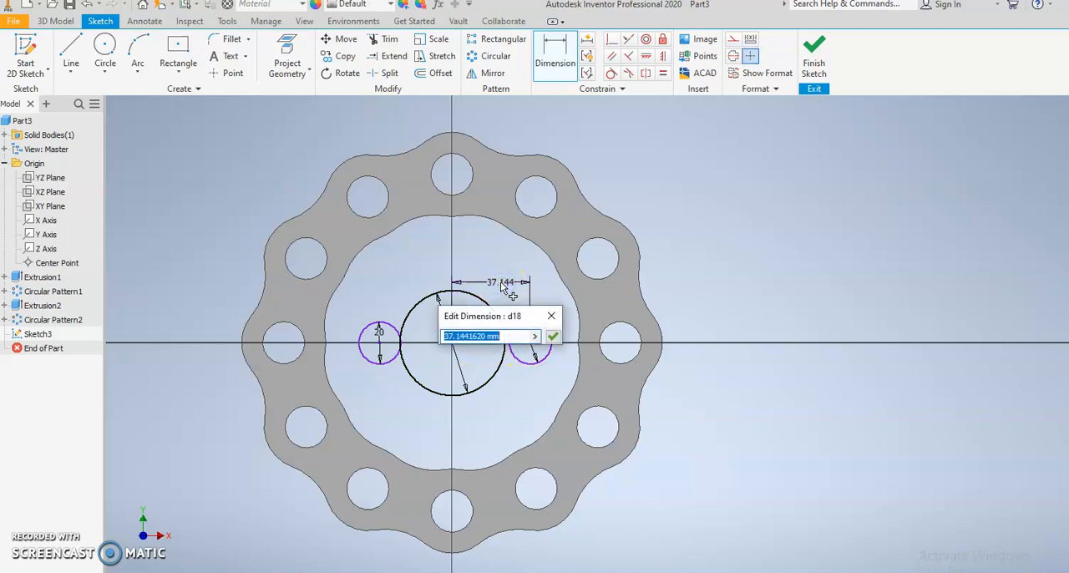
pyautogui.press('Return')
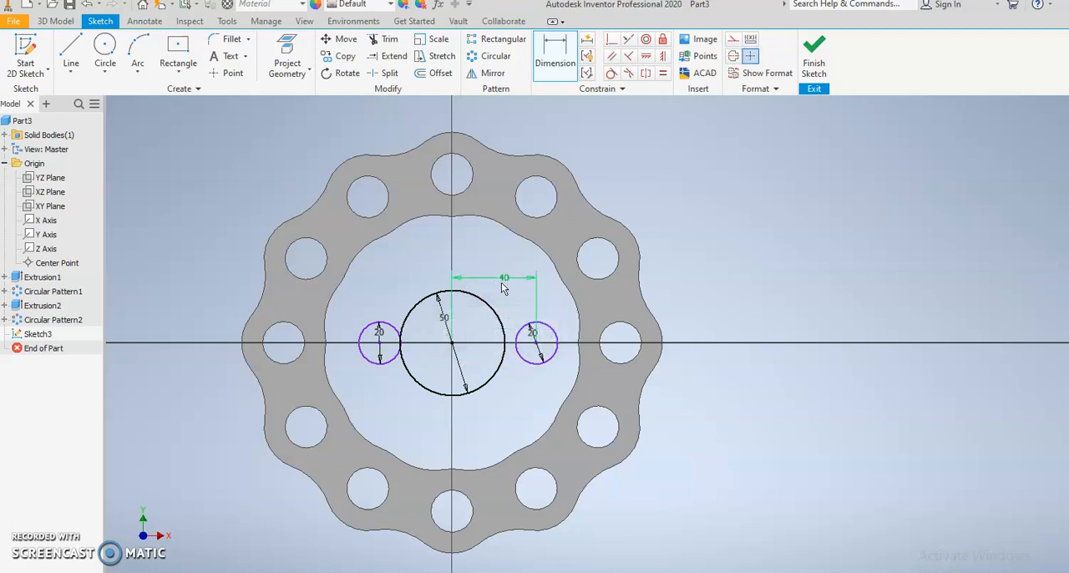
pyautogui.click(381, 343)
pyautogui.click(452, 344)
pyautogui.click(412, 286)
pyautogui.write('40')
pyautogui.press('Return')
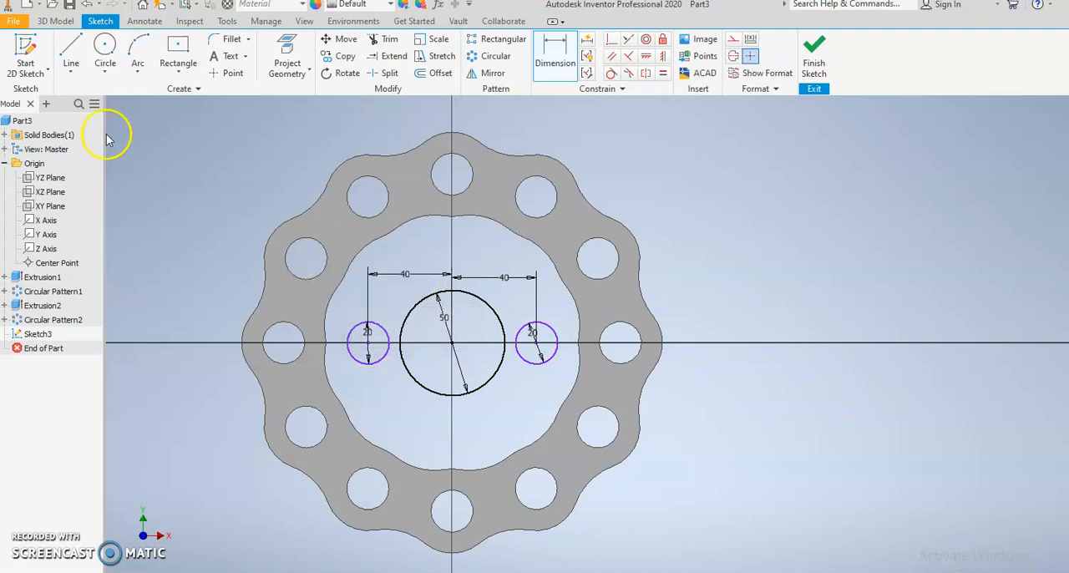
# Step: Sketch two horizontal lines joining the tops and the bottoms of the two 20 mm circles across the central circle
pyautogui.click(71, 52)
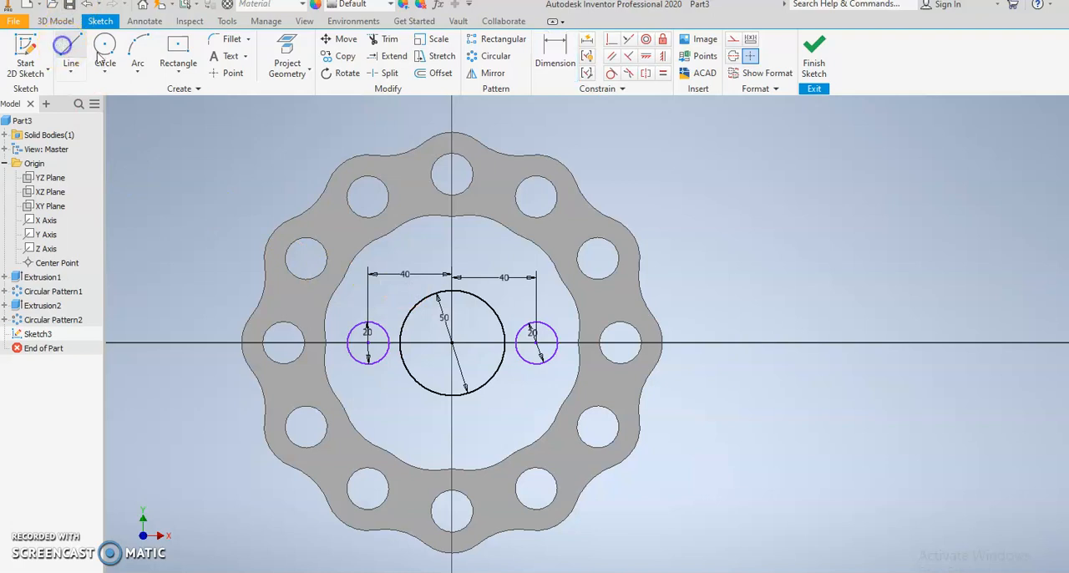
pyautogui.click(368, 321)
pyautogui.click(536, 320)
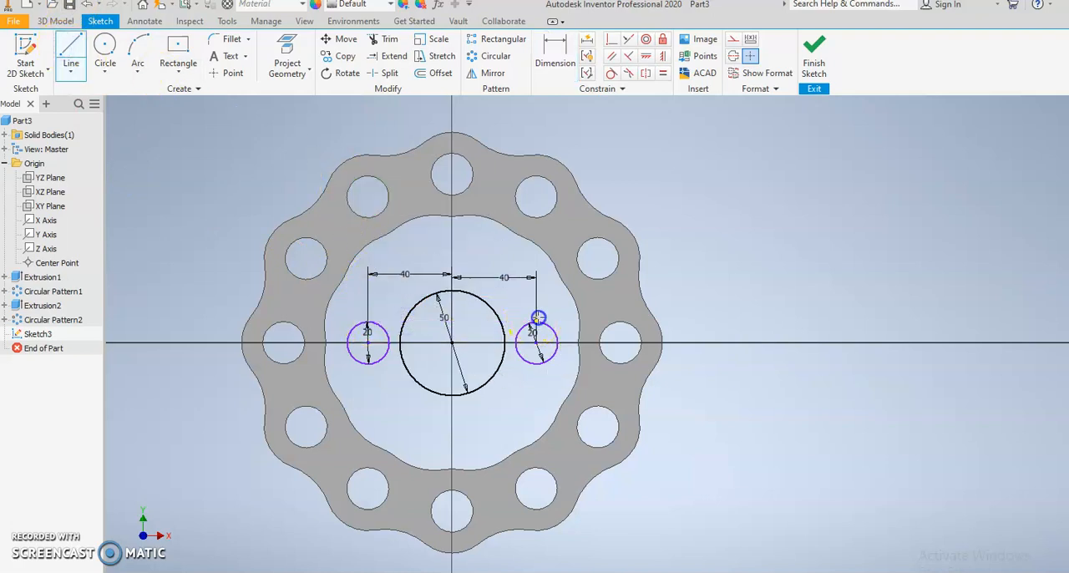
pyautogui.click(539, 365)
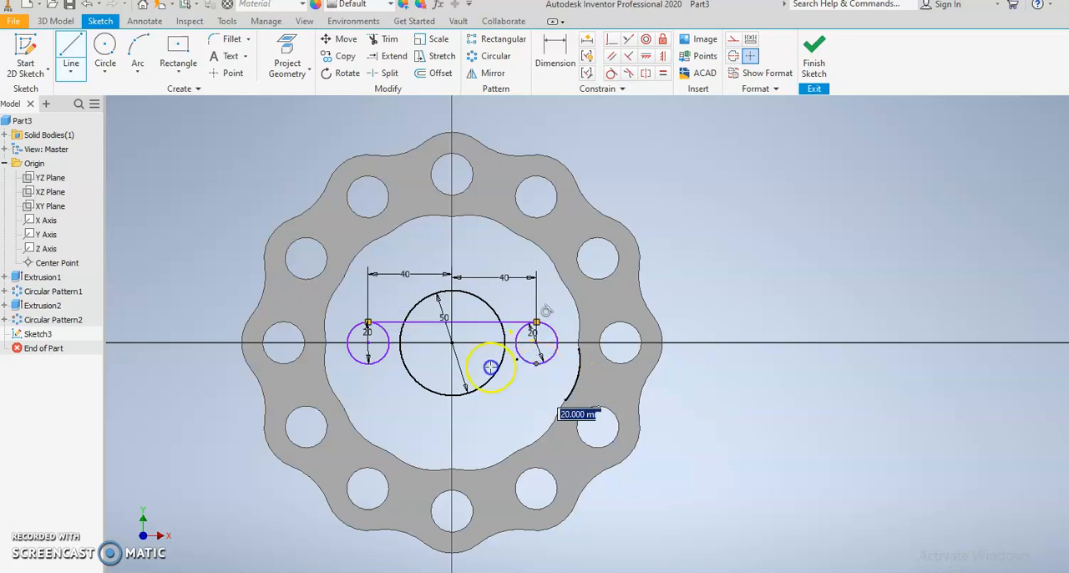
pyautogui.click(373, 365)
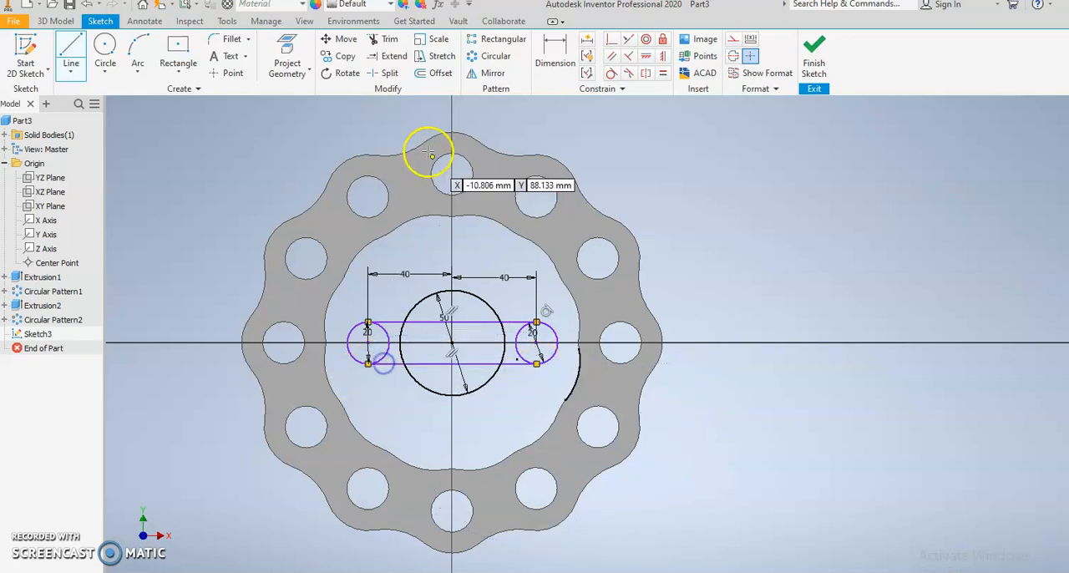
# Step: Trim the inner arcs and line segments so the three circles and two lines form one closed keyhole-shaped outline
pyautogui.click(389, 40)
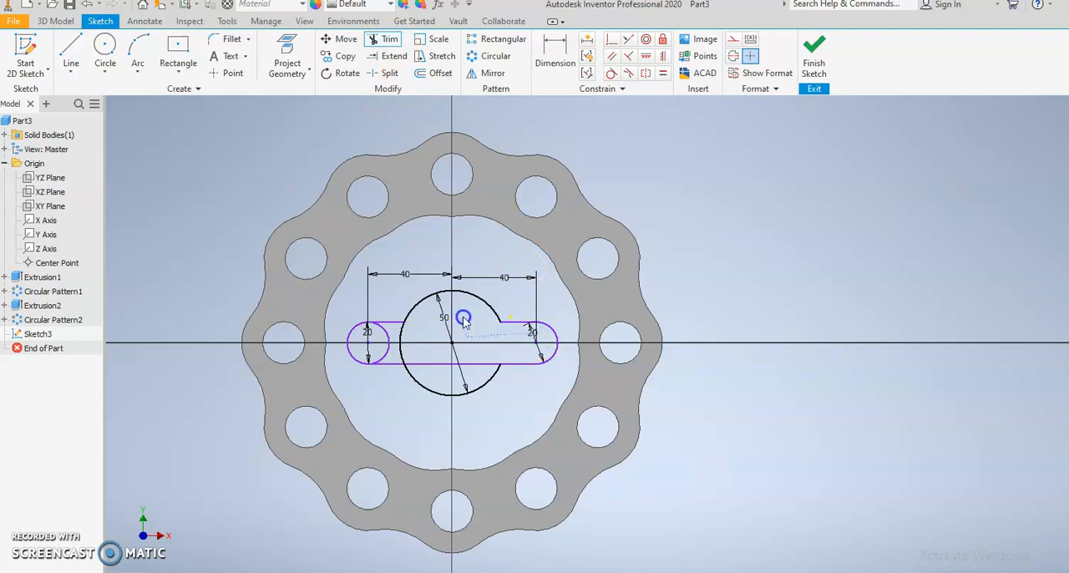
pyautogui.click(399, 349)
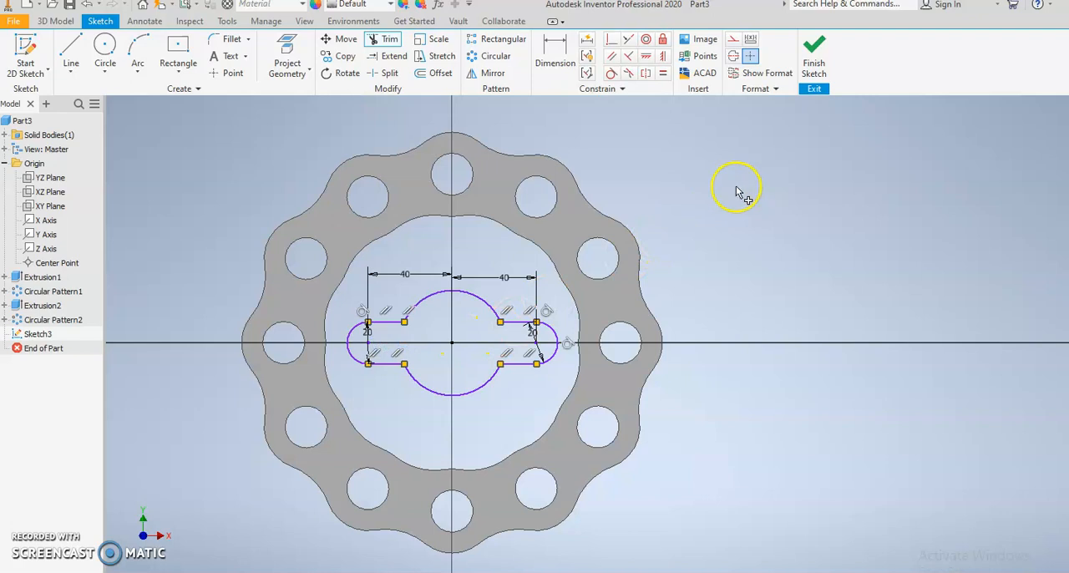
pyautogui.rightClick(713, 241)
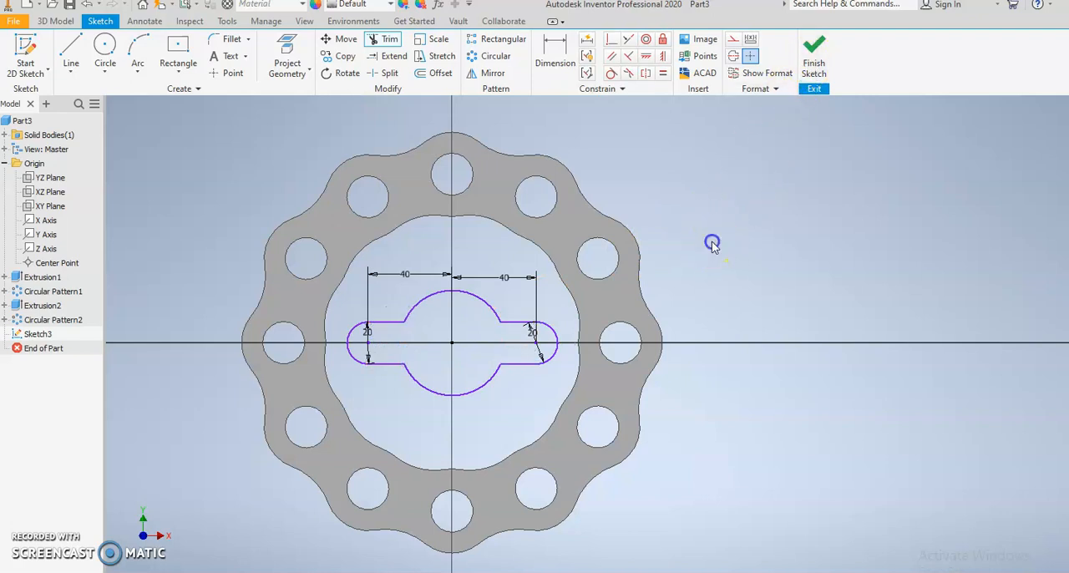
# Step: Project the edges of the scalloped ring's front face into the sketch and finish the sketch
pyautogui.click(293, 52)
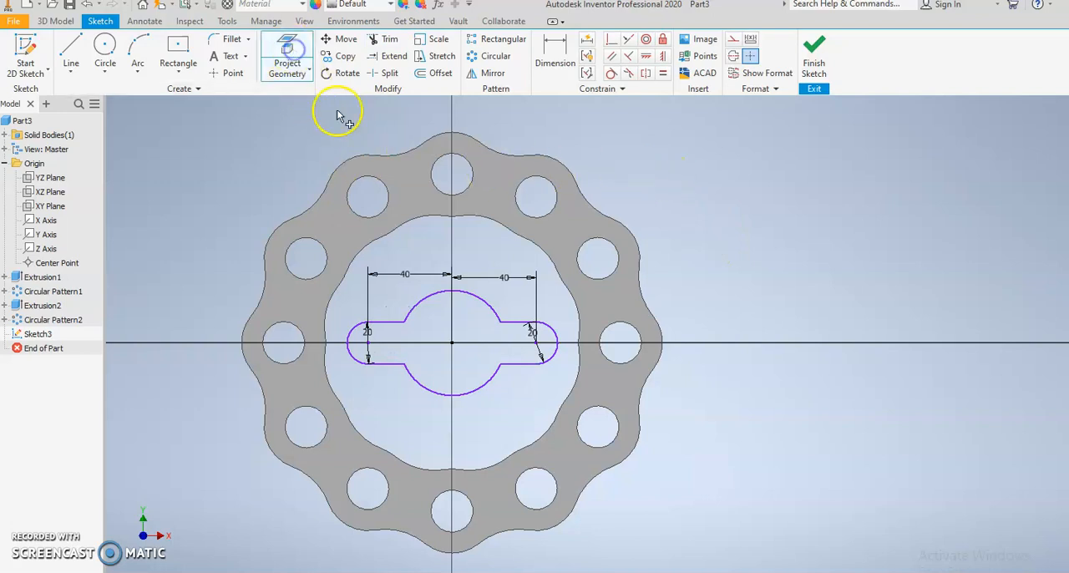
pyautogui.click(421, 197)
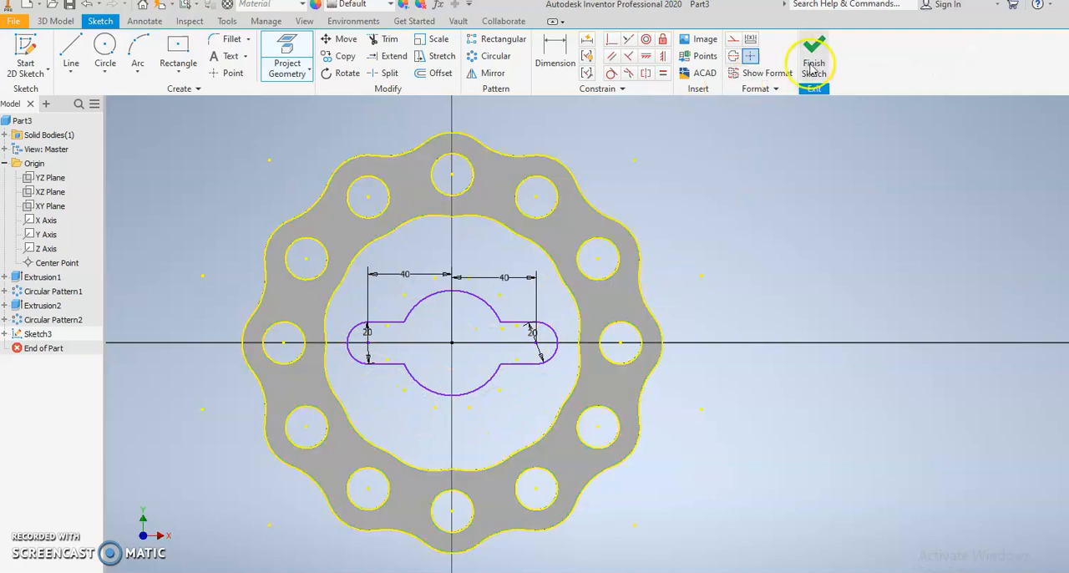
pyautogui.click(813, 65)
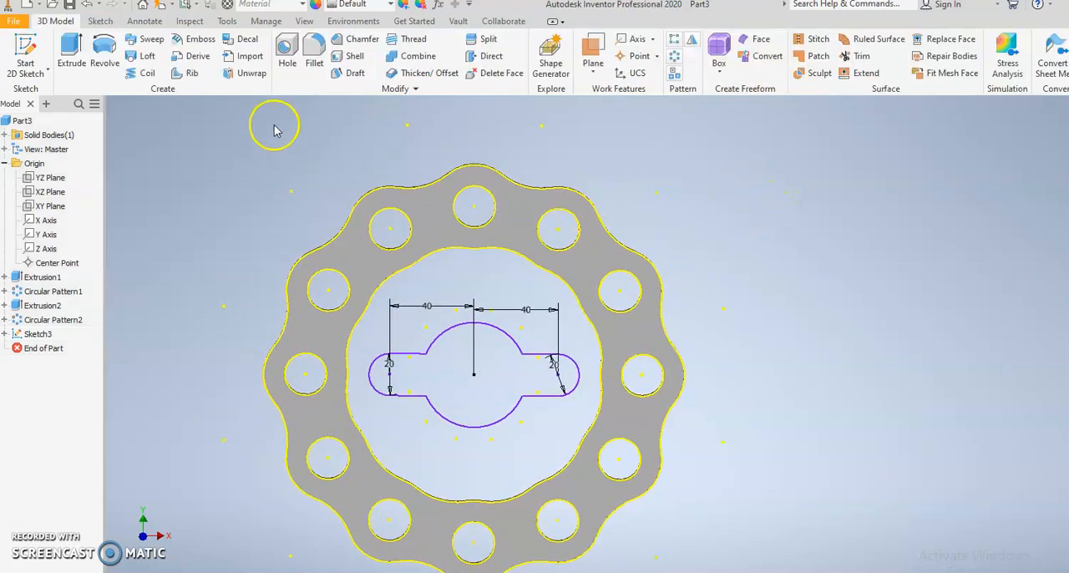
# Step: Extrude the region between the ring's inner edge and the keyhole outline 4 mm in the flipped direction, joined to the ring
pyautogui.click(71, 52)
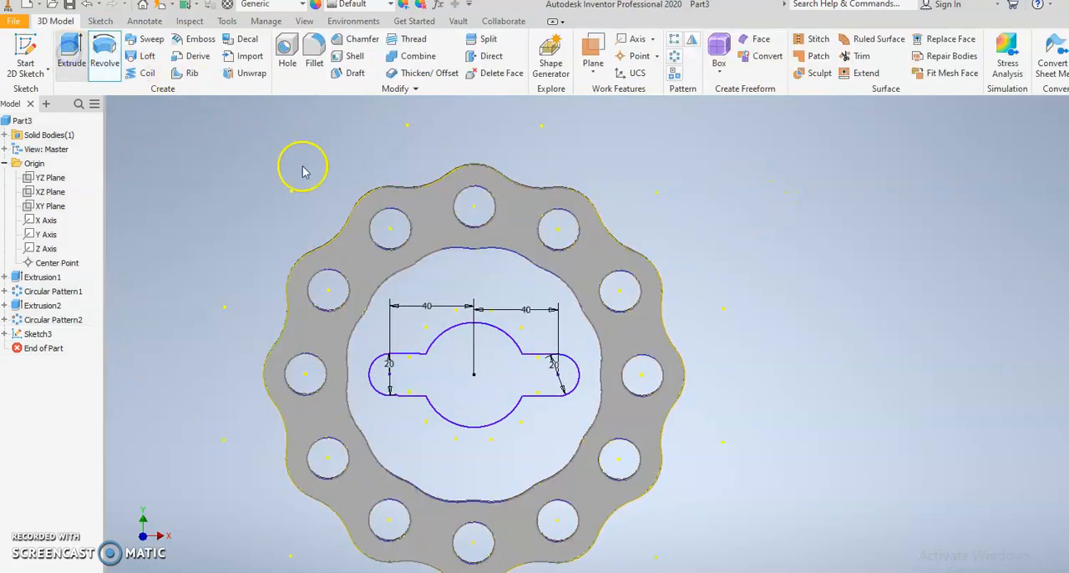
pyautogui.click(449, 293)
pyautogui.keyDown('shift'); pyautogui.moveTo(876, 318); pyautogui.dragTo(685, 312, button='middle'); pyautogui.keyUp('shift')
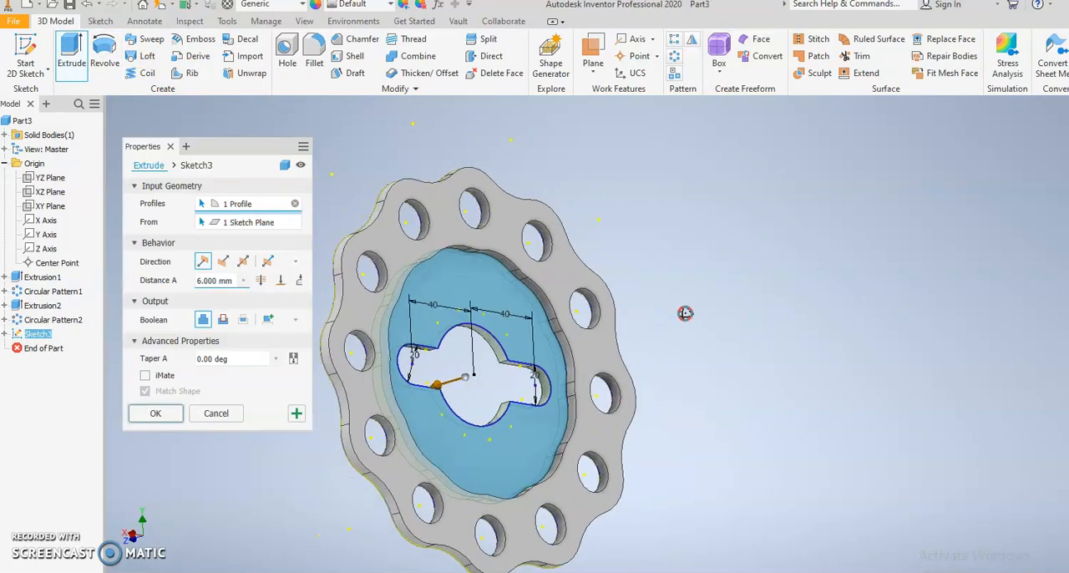
pyautogui.scroll(3, 531, 317)
pyautogui.click(223, 261)
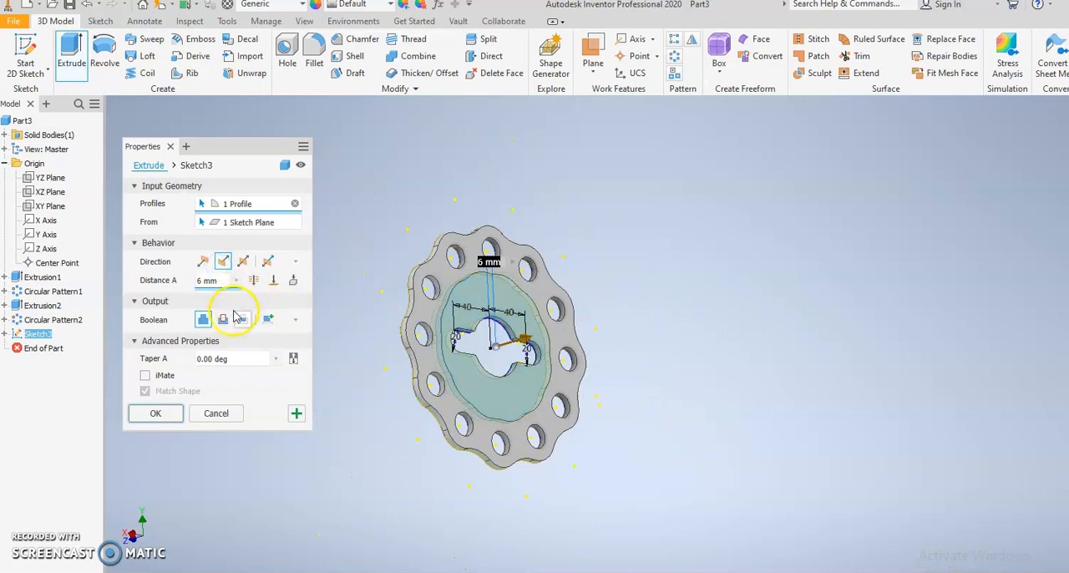
pyautogui.click(223, 281)
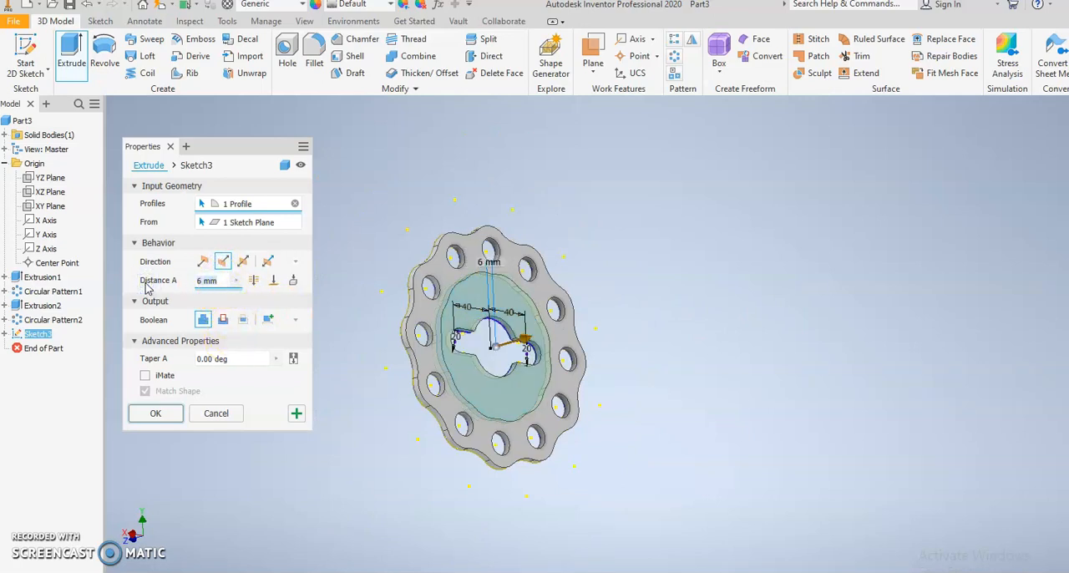
pyautogui.write('4')
pyautogui.click(156, 414)
# Step: Check the part's volume in the physical iProperties
pyautogui.moveTo(563, 287); pyautogui.dragTo(423, 276, button='middle')
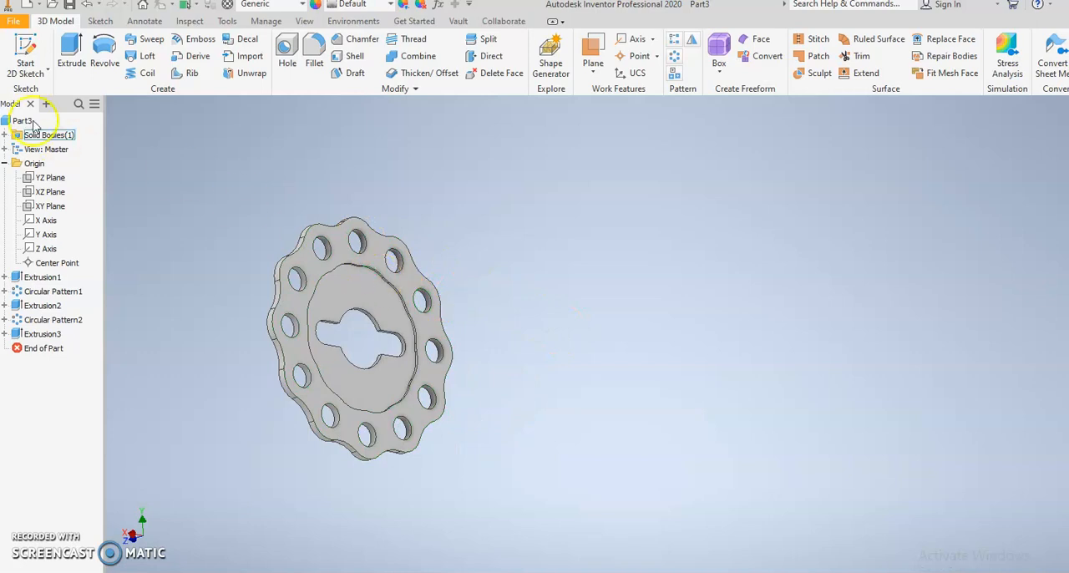
pyautogui.click(17, 22)
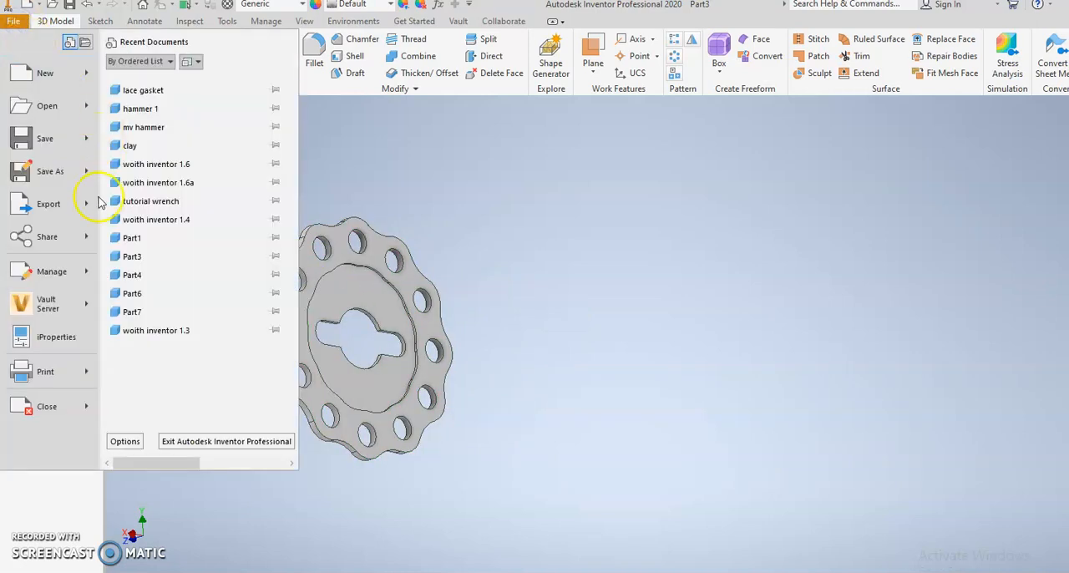
pyautogui.click(51, 336)
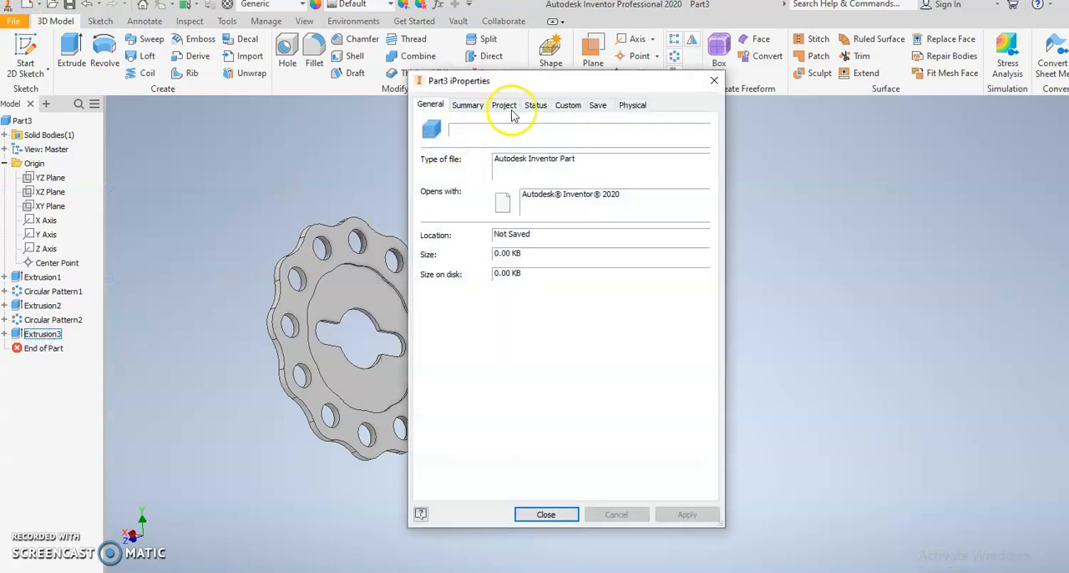
pyautogui.click(633, 105)
pyautogui.click(666, 138)
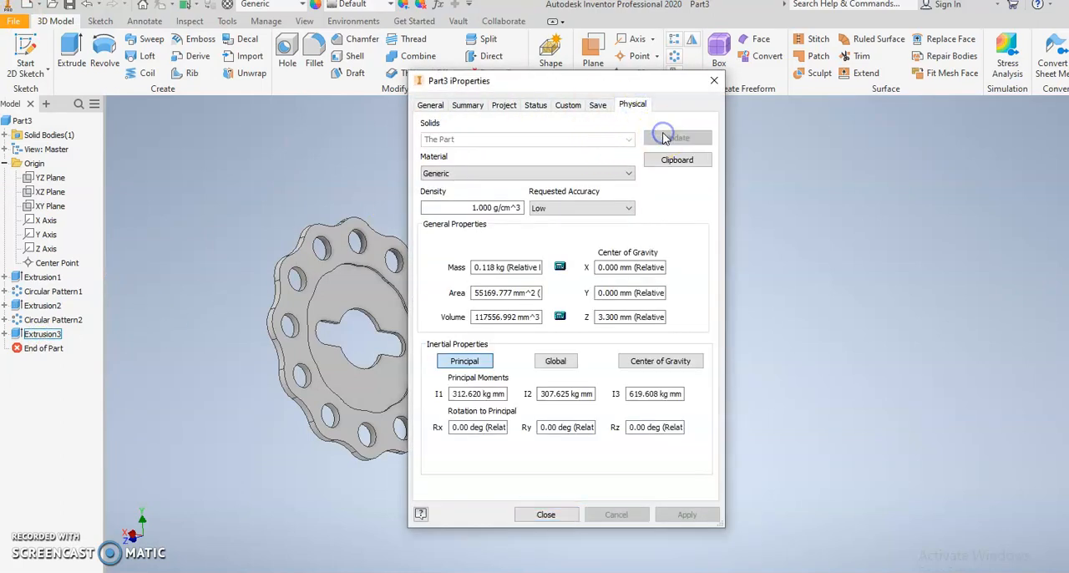
pyautogui.moveTo(474, 316); pyautogui.dragTo(388, 323)
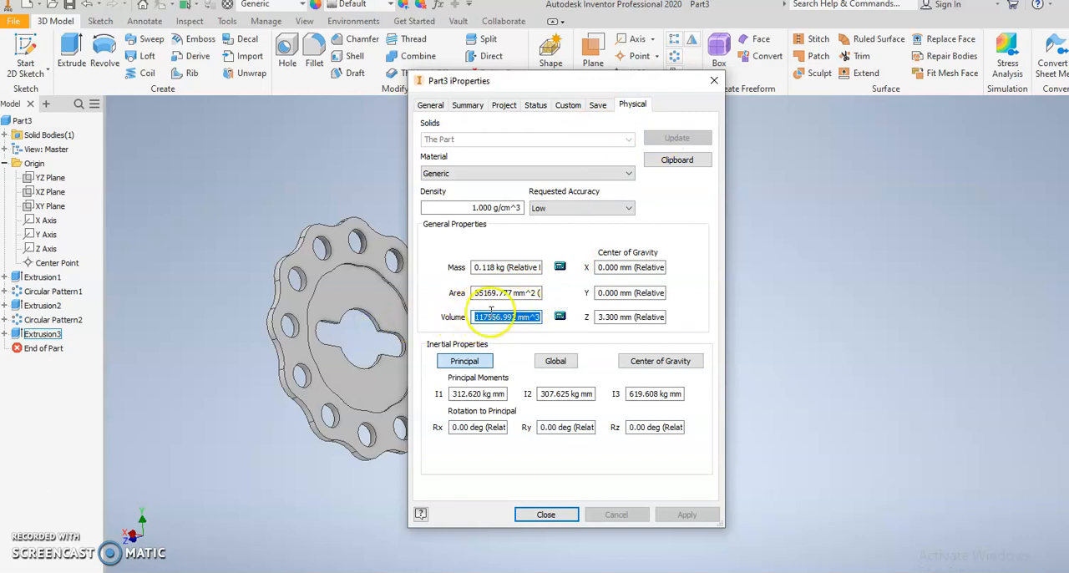
pyautogui.click(546, 515)
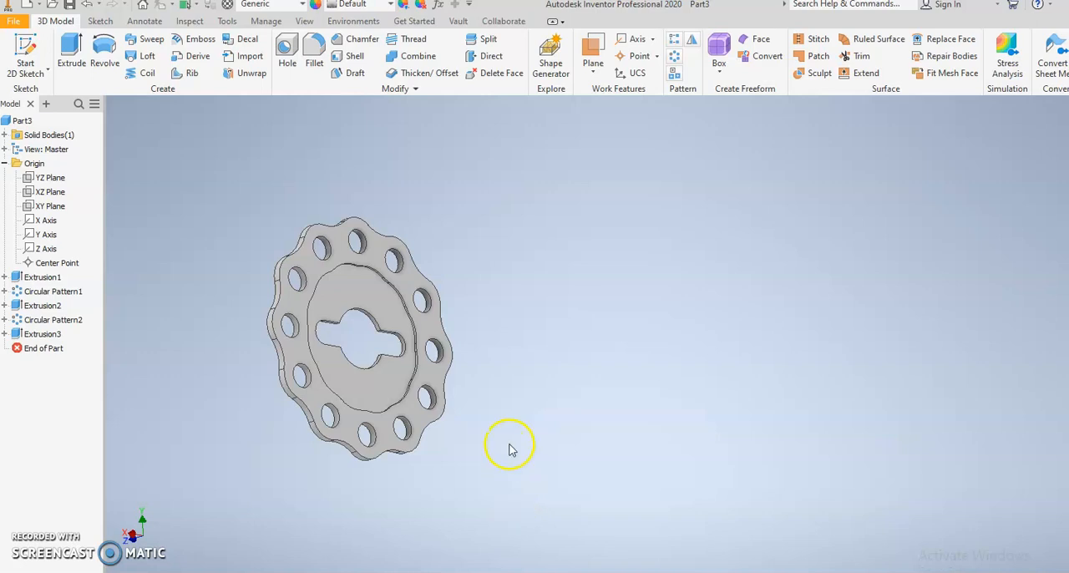
# Step: Save the part under a file name made of the author's surname followed by "lace gasket"
pyautogui.moveTo(417, 460); pyautogui.dragTo(476, 454, button='middle')
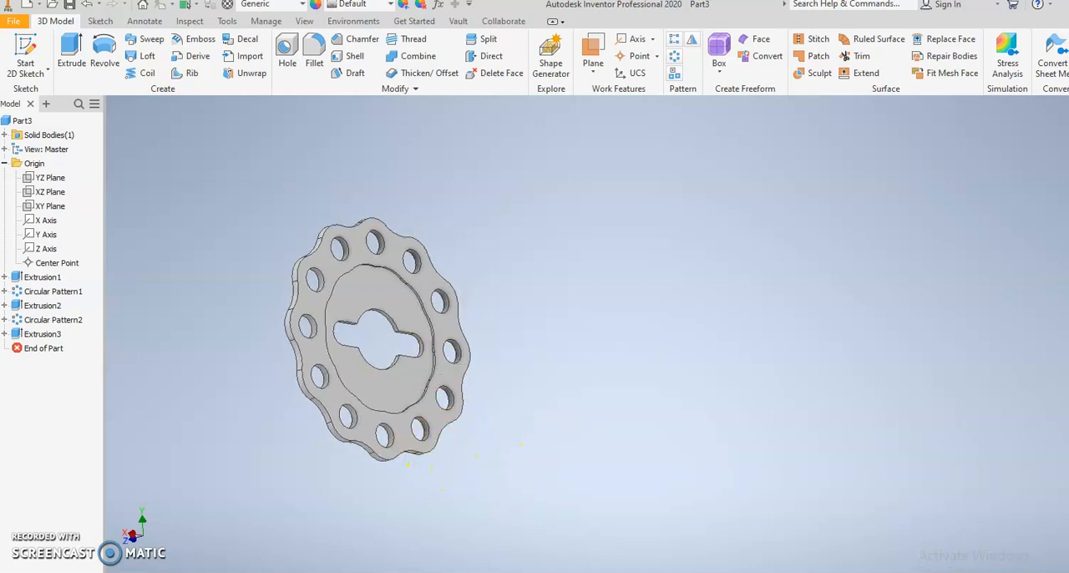
pyautogui.click(13, 21)
pyautogui.click(27, 170)
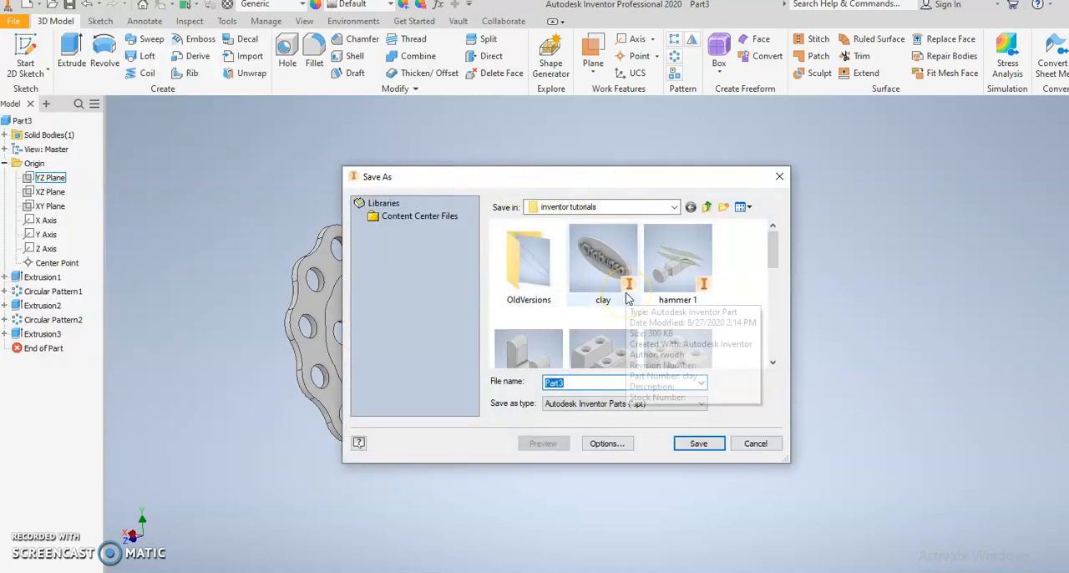
pyautogui.write('woith ')
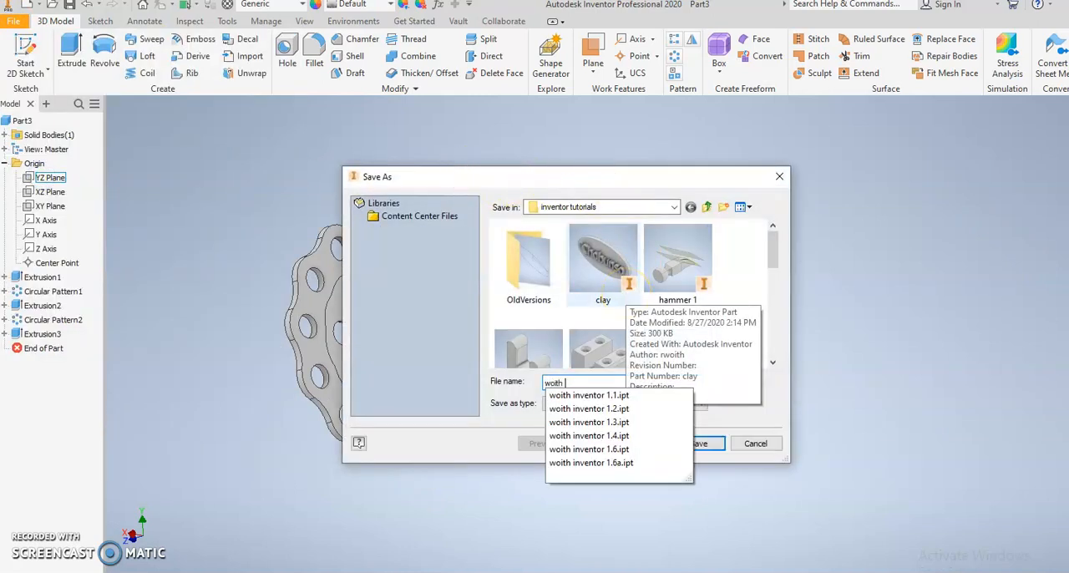
pyautogui.write('lace gasket')
pyautogui.press('Return')
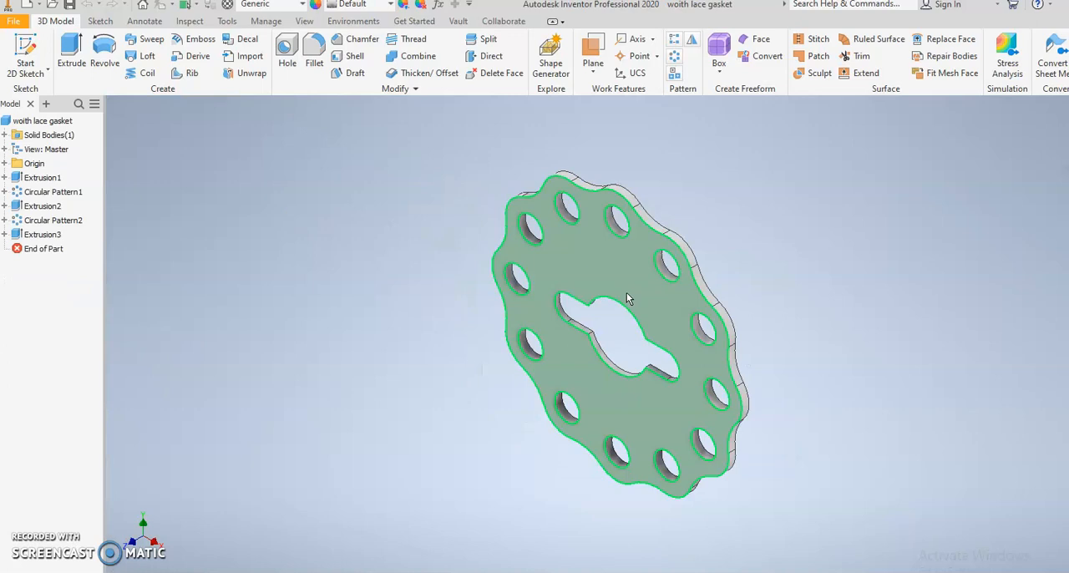
# Step: Create a new metric Standard (mm).ipt part and start a 2D sketch on the XY plane
pyautogui.click(649, 320)
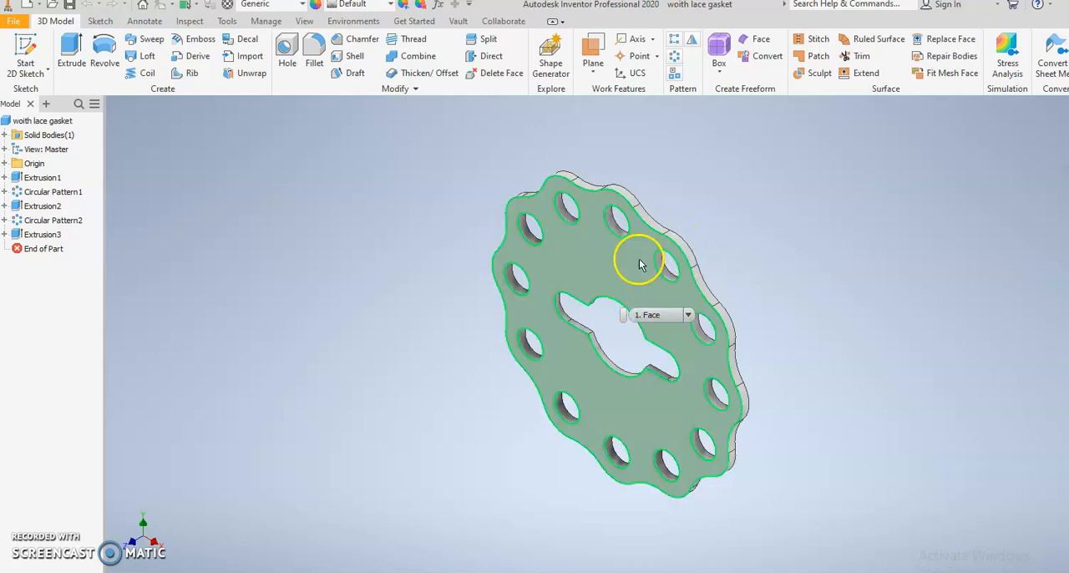
pyautogui.click(13, 21)
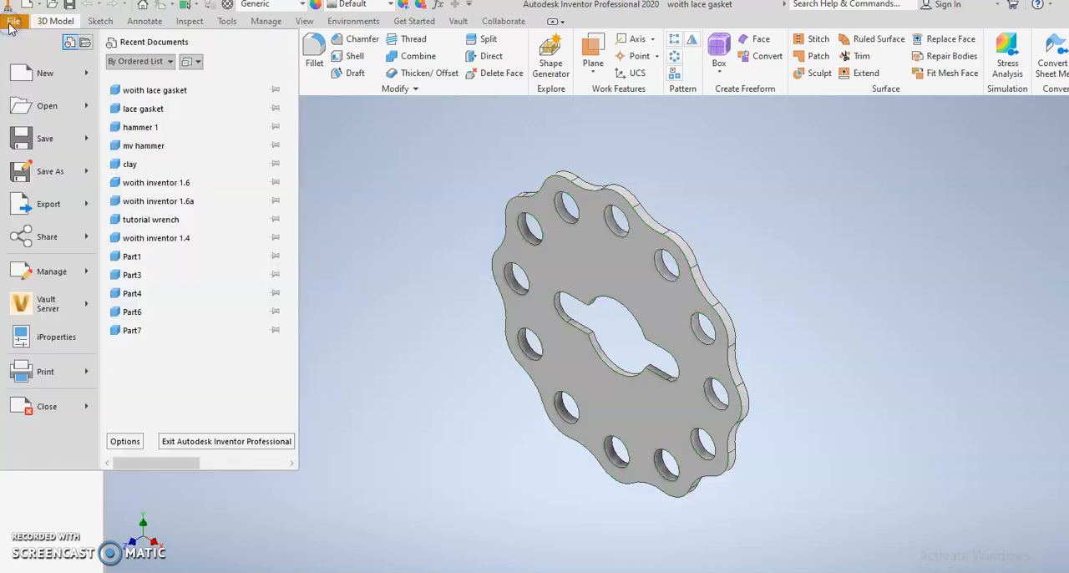
pyautogui.click(34, 75)
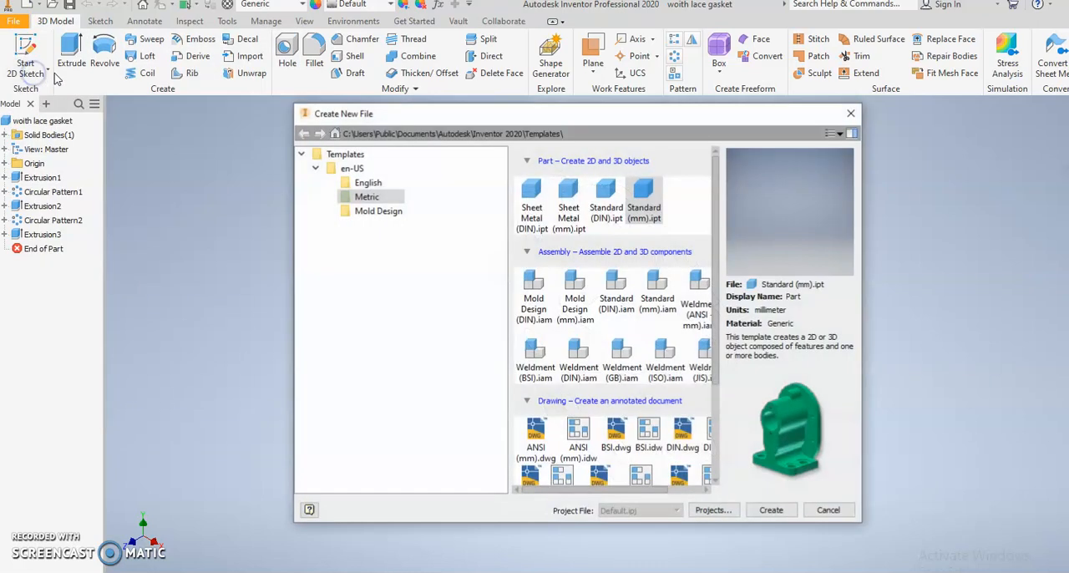
pyautogui.doubleClick(651, 198)
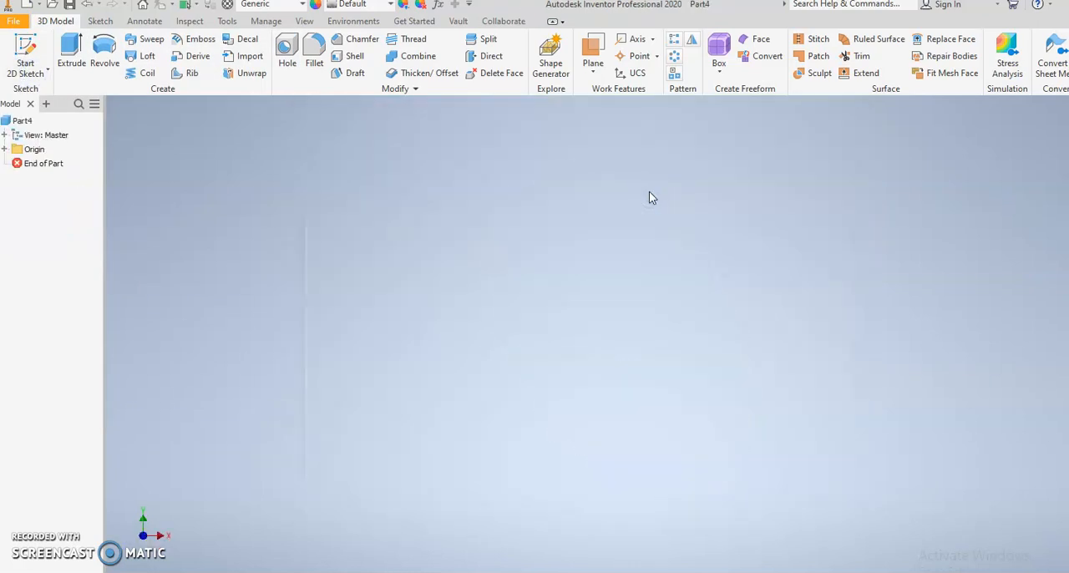
pyautogui.click(25, 43)
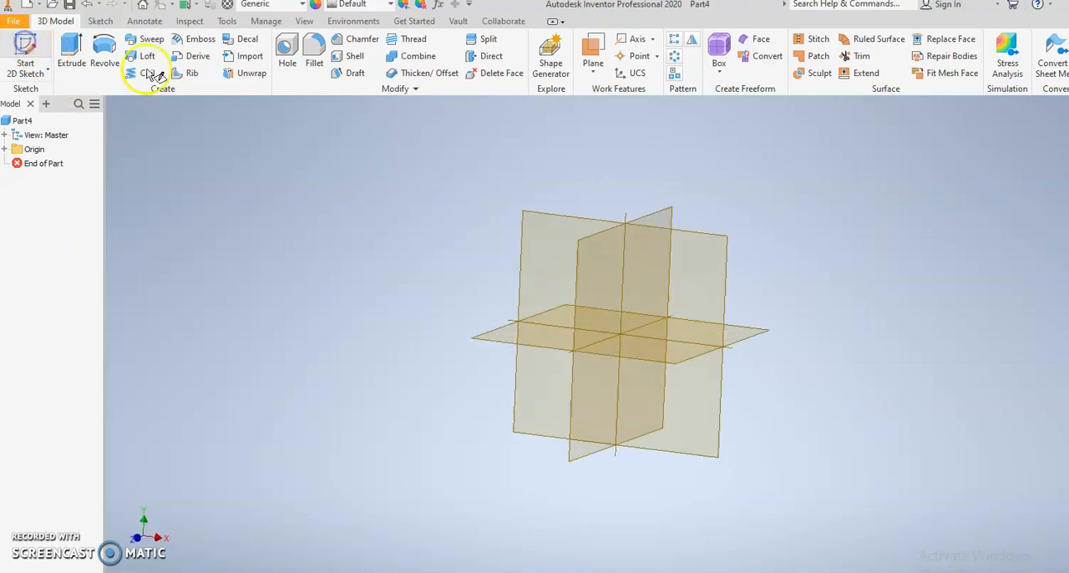
pyautogui.click(547, 190)
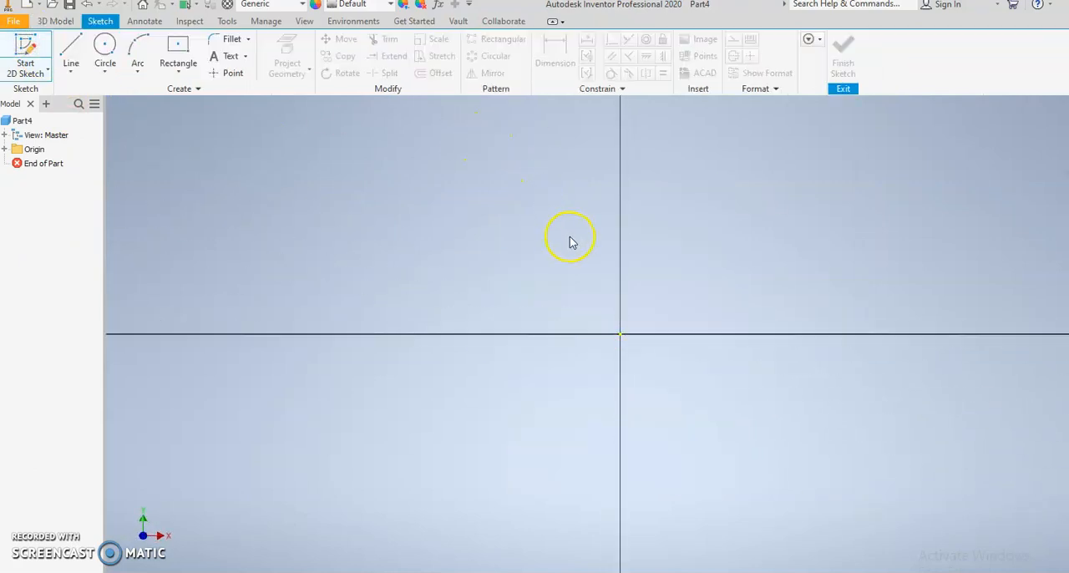
pyautogui.moveTo(573, 239)
pyautogui.mouseDown(button='middle')
pyautogui.moveTo(346, 267)
pyautogui.moveTo(343, 251)
pyautogui.moveTo(401, 220)
pyautogui.mouseUp(button='middle')
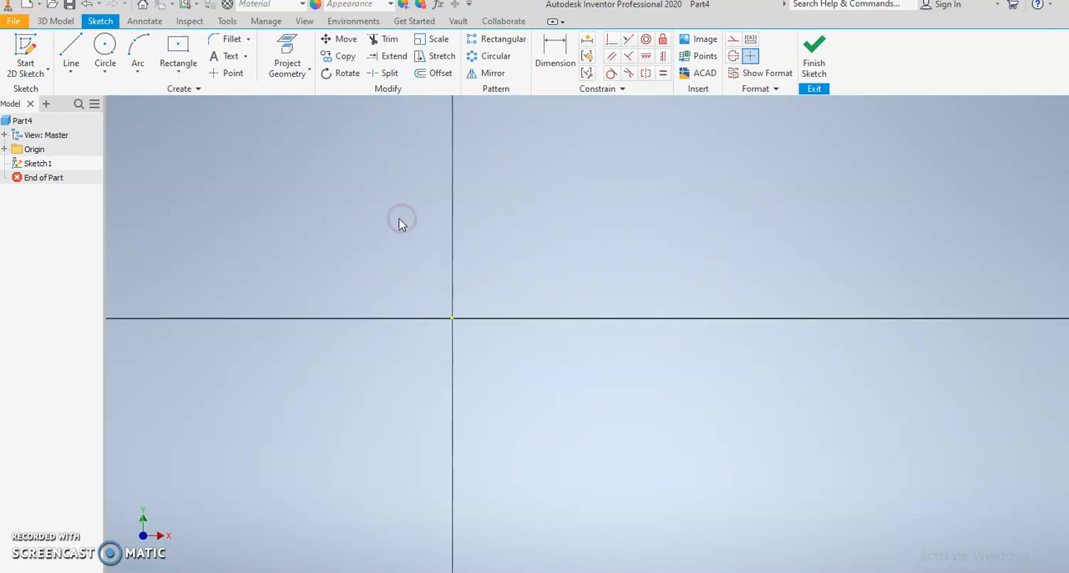
# Step: Sketch an ellipse centred on the origin with its major axis along the horizontal axis
pyautogui.click(175, 74)
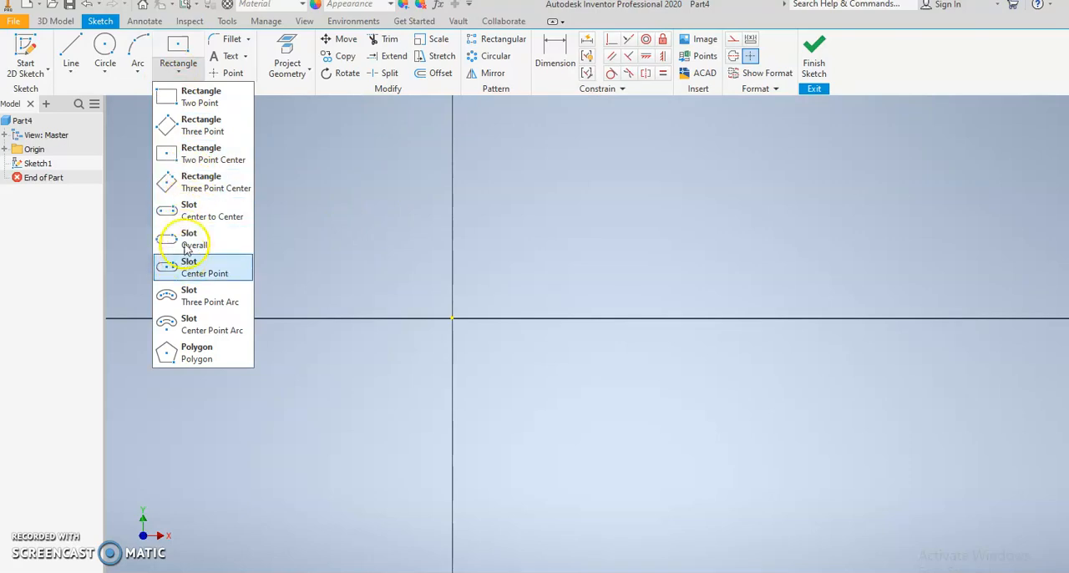
pyautogui.click(104, 72)
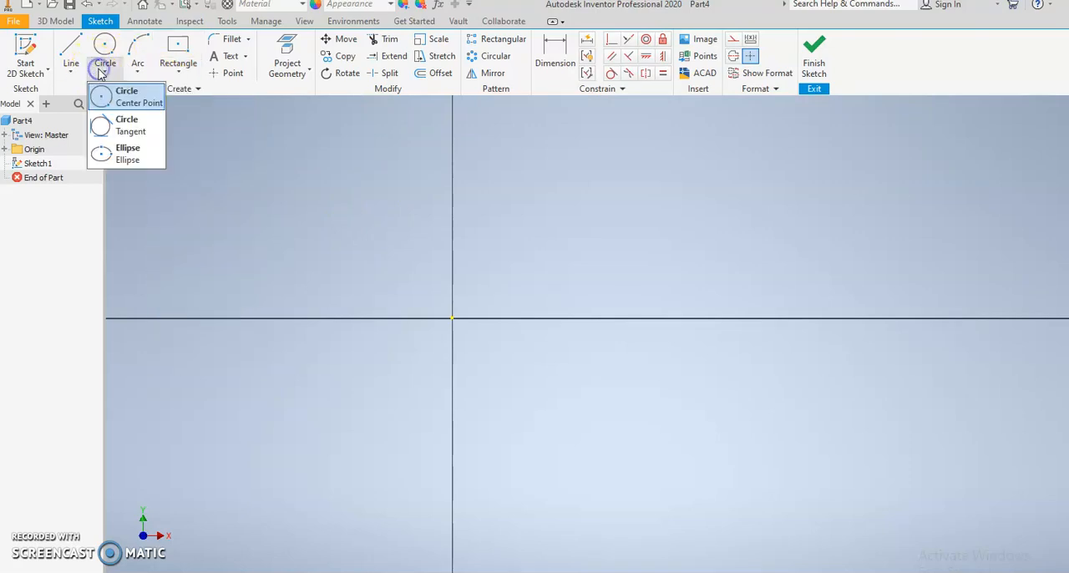
pyautogui.click(128, 154)
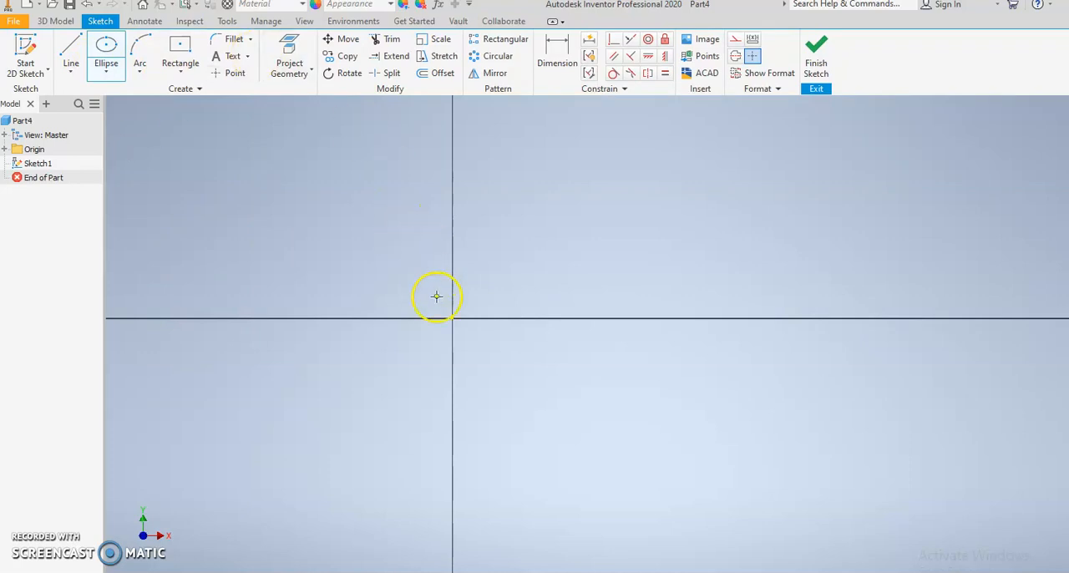
pyautogui.click(814, 319)
pyautogui.click(791, 263)
pyautogui.scroll(-2, 639, 265)
pyautogui.moveTo(639, 265); pyautogui.dragTo(580, 265, button='middle')
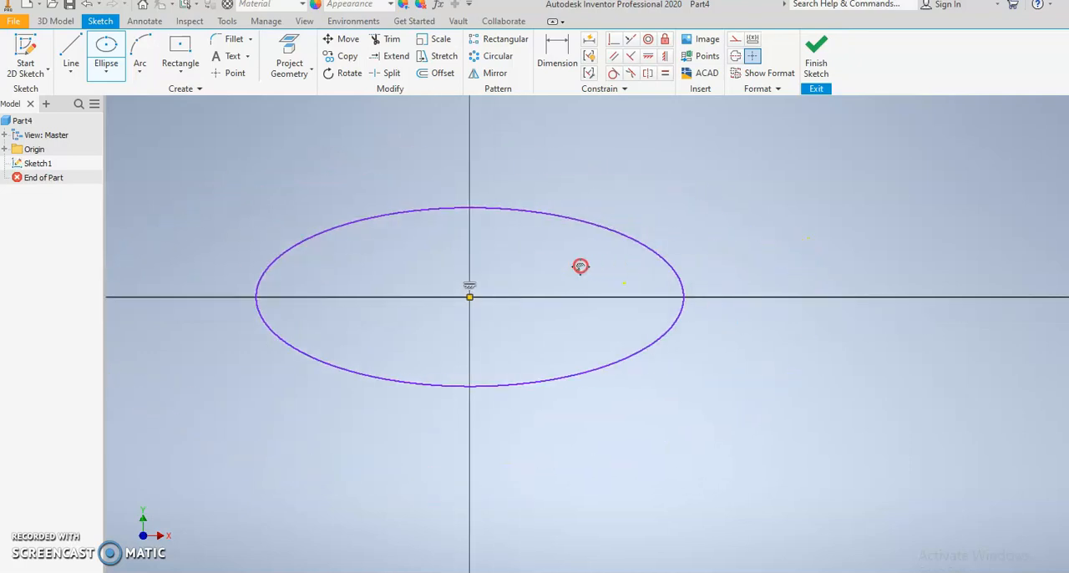
# Step: Dimension the ellipse with a horizontal half-axis of 70 mm and a vertical half-axis of 30 mm
pyautogui.click(558, 65)
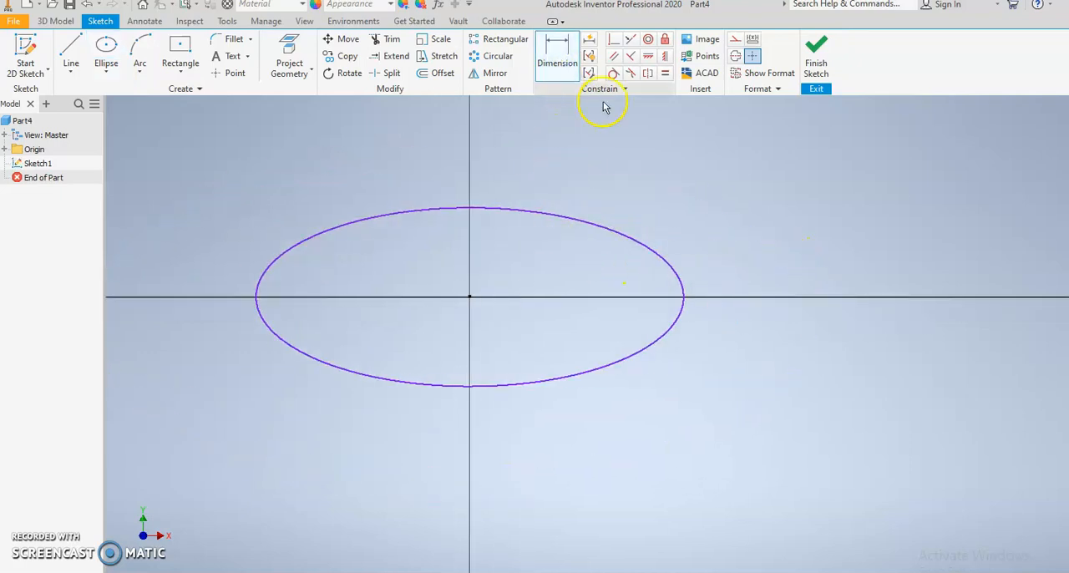
pyautogui.click(603, 228)
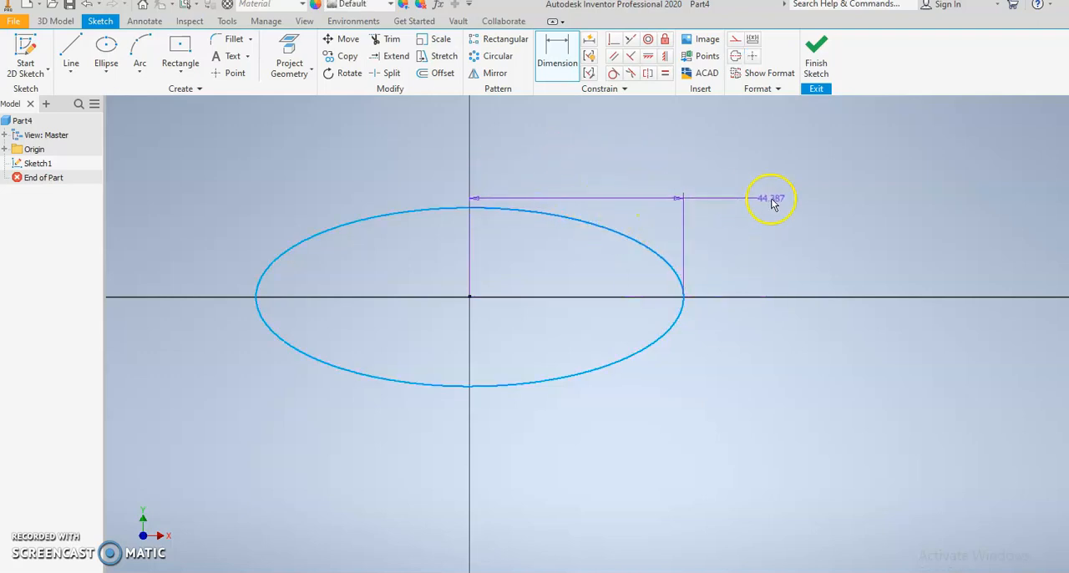
pyautogui.click(590, 147)
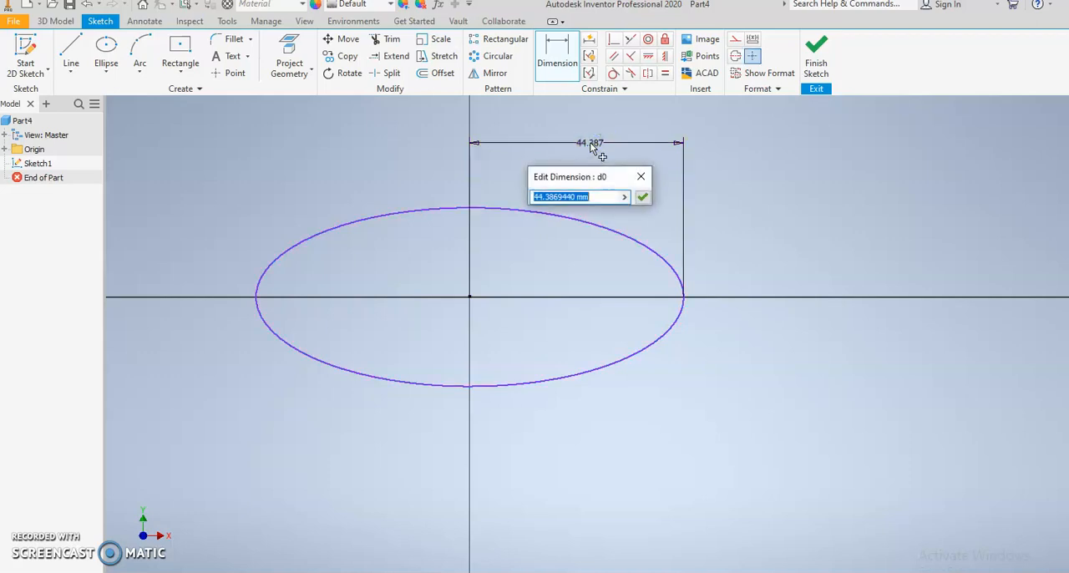
pyautogui.write('70')
pyautogui.press('Return')
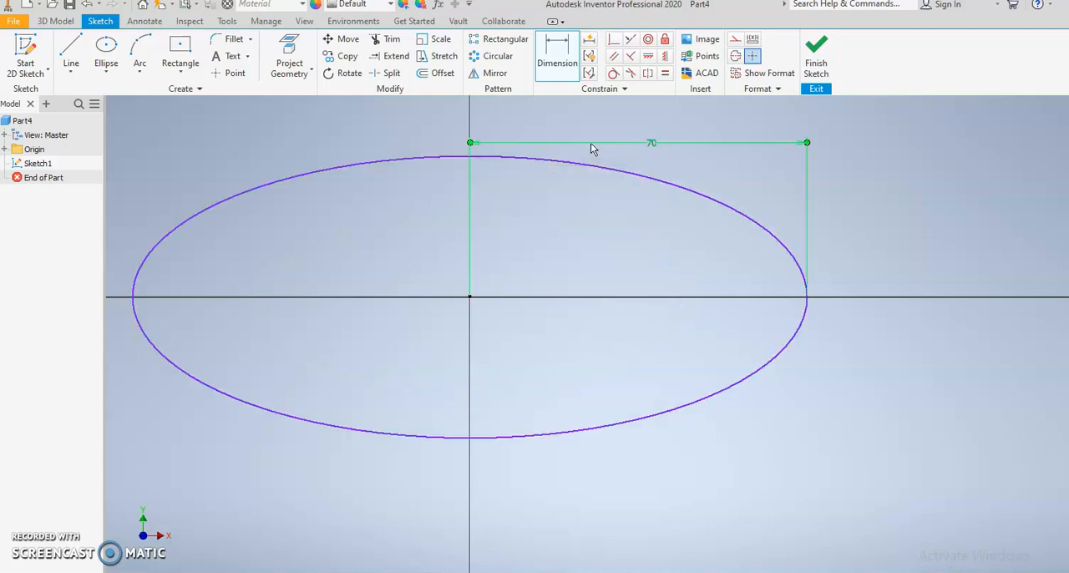
pyautogui.click(584, 163)
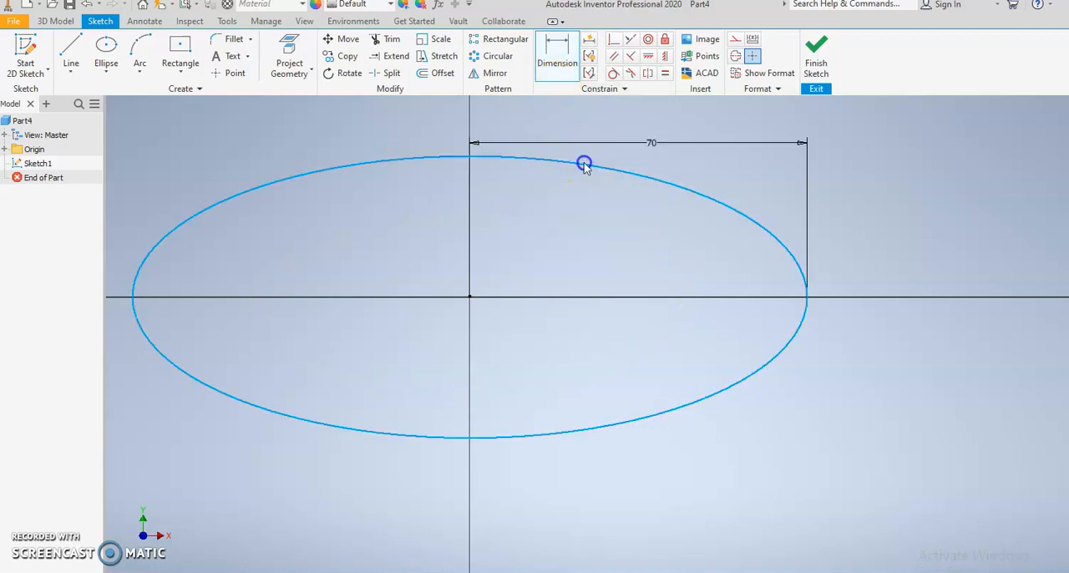
pyautogui.click(898, 179)
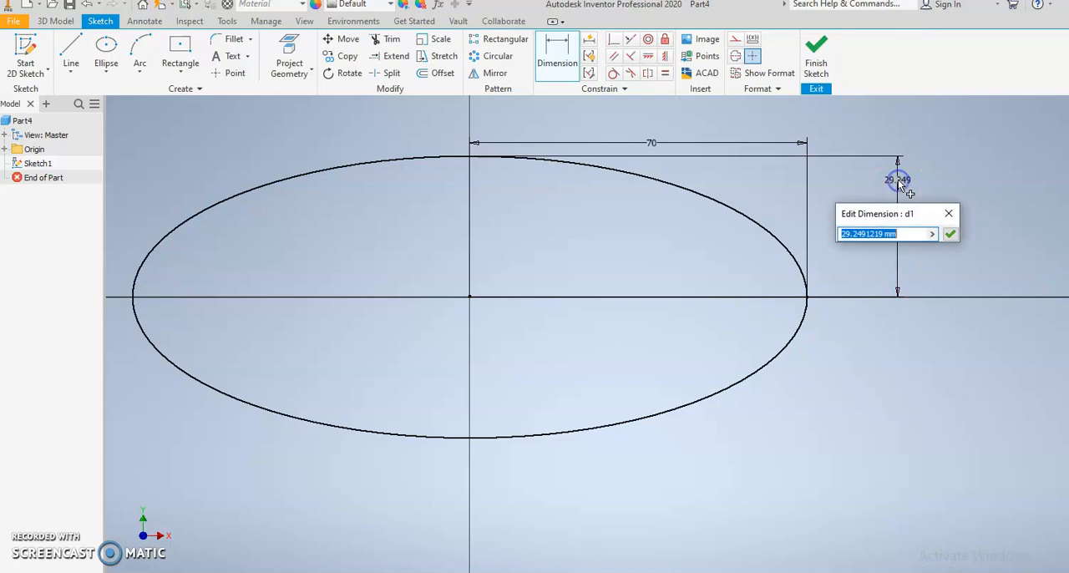
pyautogui.write('30')
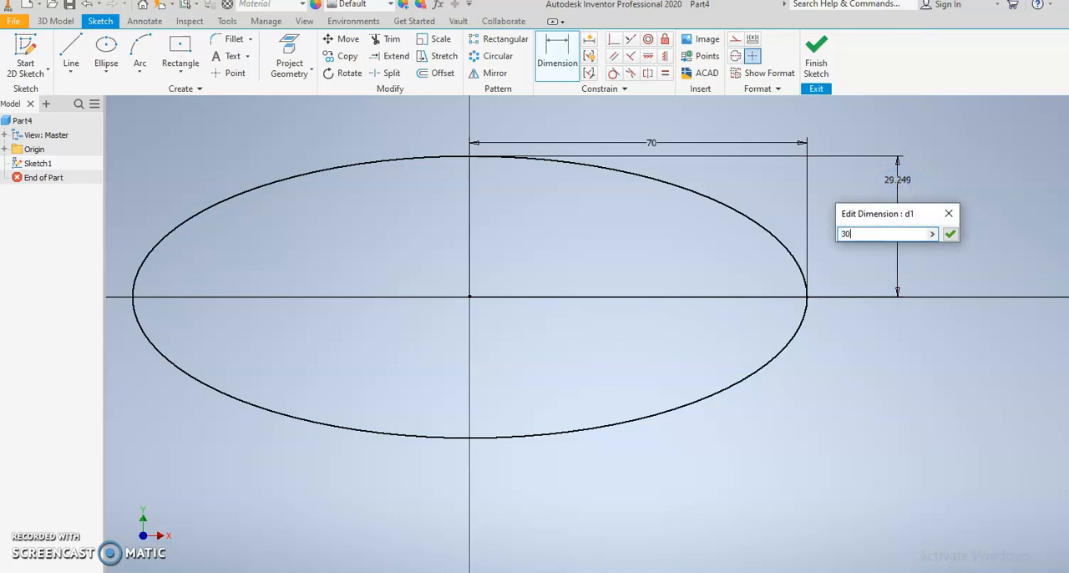
pyautogui.press('Return')
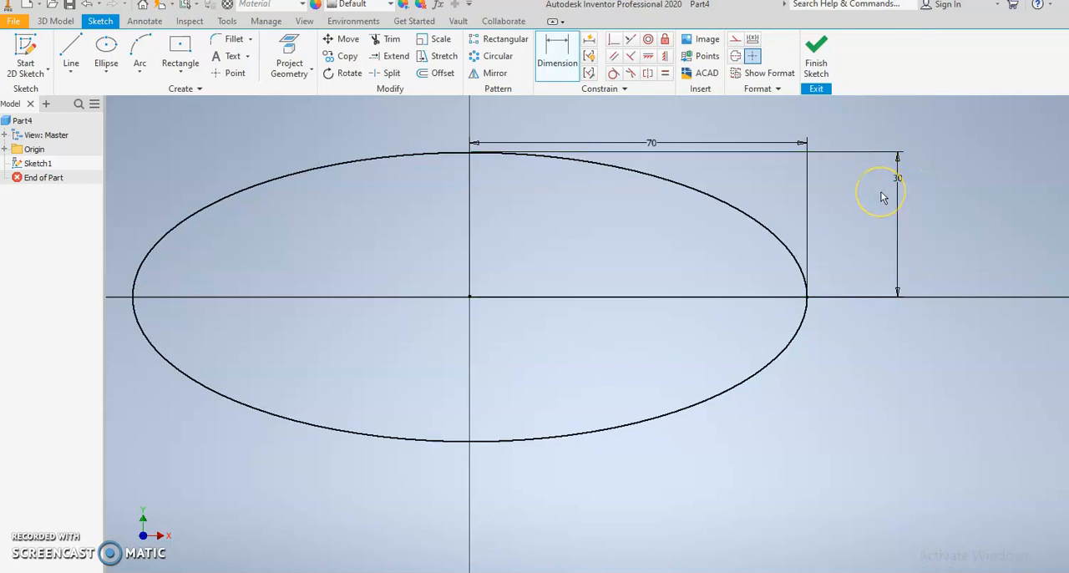
# Step: Sketch a second ellipse centred on the origin with its major axis vertical, with half-axes of about 82 mm and 33 mm
pyautogui.scroll(-3, 881, 197)
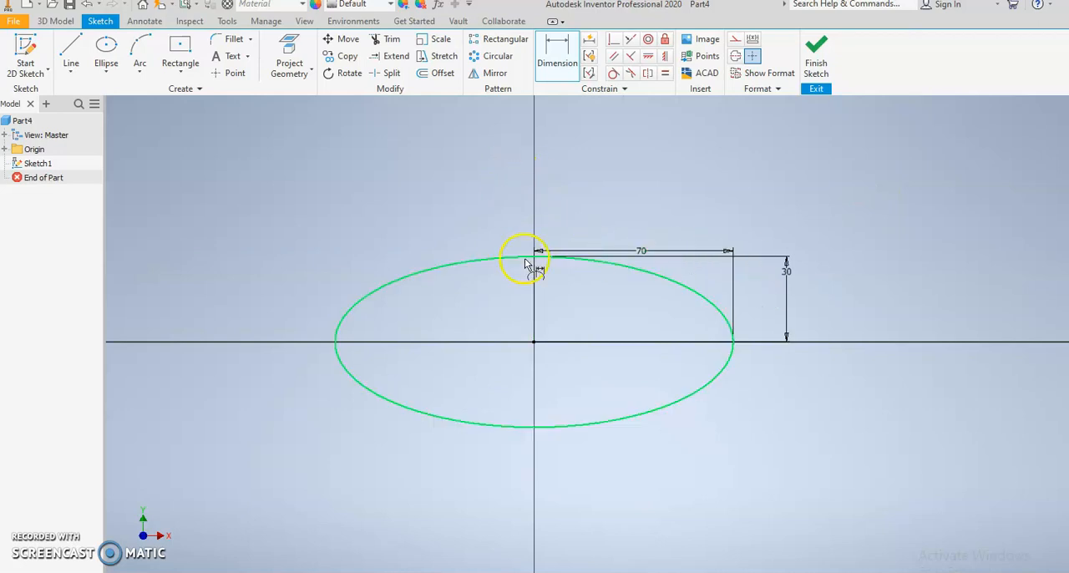
pyautogui.click(106, 48)
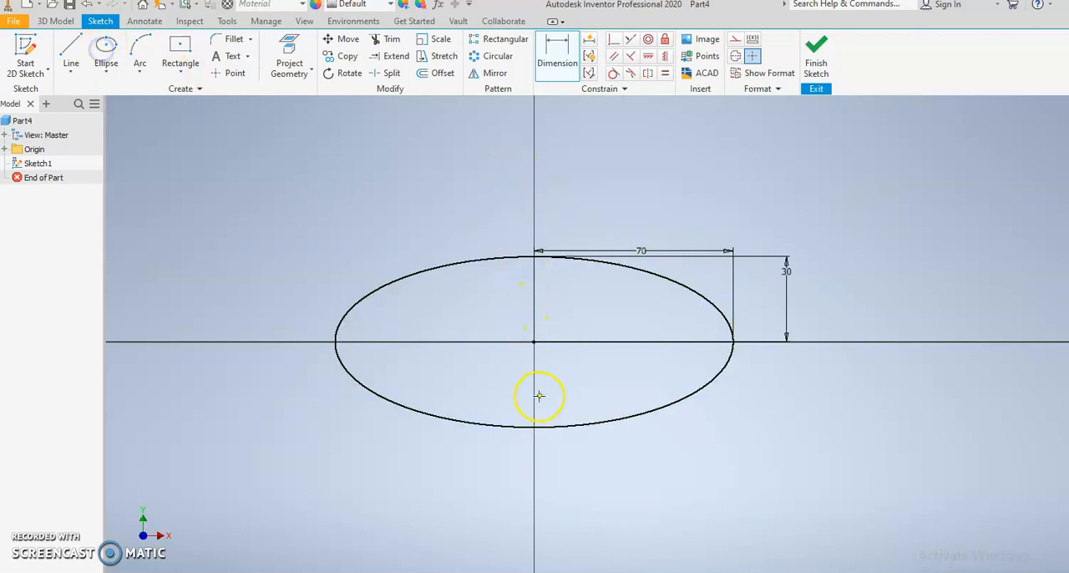
pyautogui.click(535, 342)
pyautogui.click(534, 109)
pyautogui.click(494, 132)
# Step: Dimension the vertical ellipse with a horizontal half-axis of 30 mm and a vertical half-axis of 70 mm
pyautogui.click(555, 52)
pyautogui.click(601, 176)
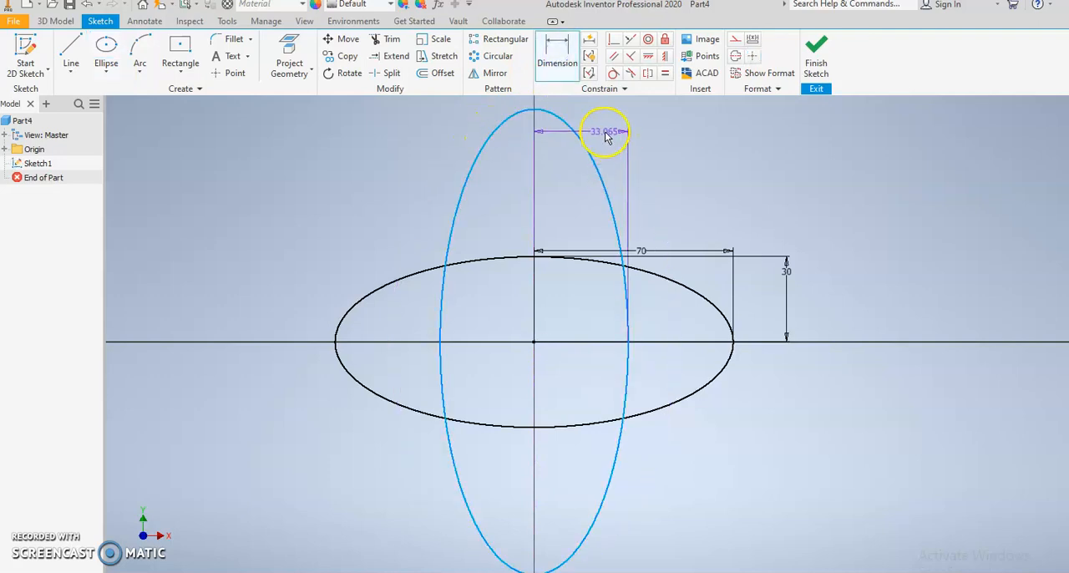
pyautogui.click(605, 130)
pyautogui.write('30')
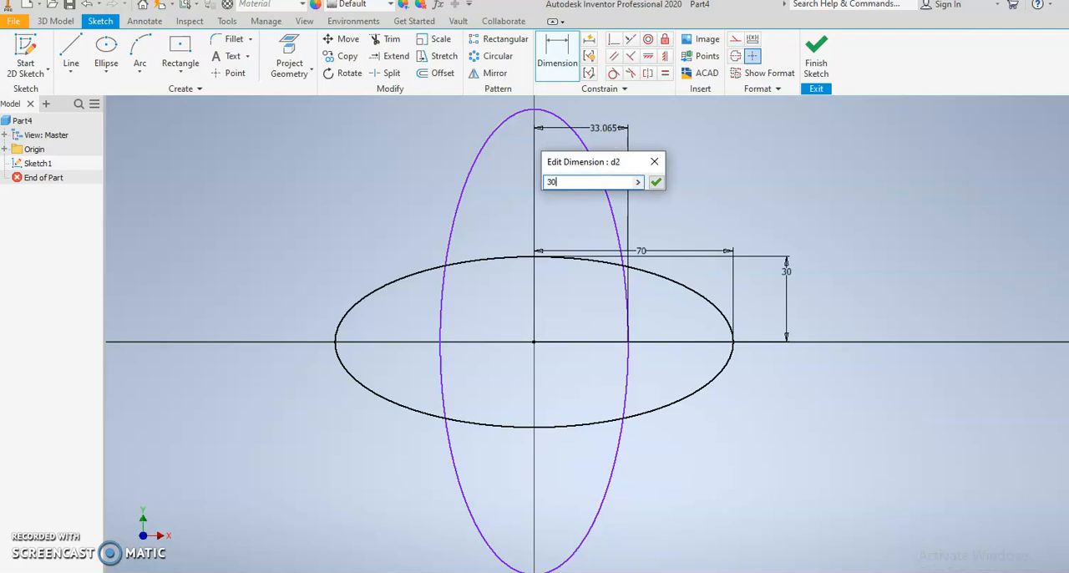
pyautogui.press('Return')
pyautogui.click(594, 156)
pyautogui.click(644, 167)
pyautogui.write('70')
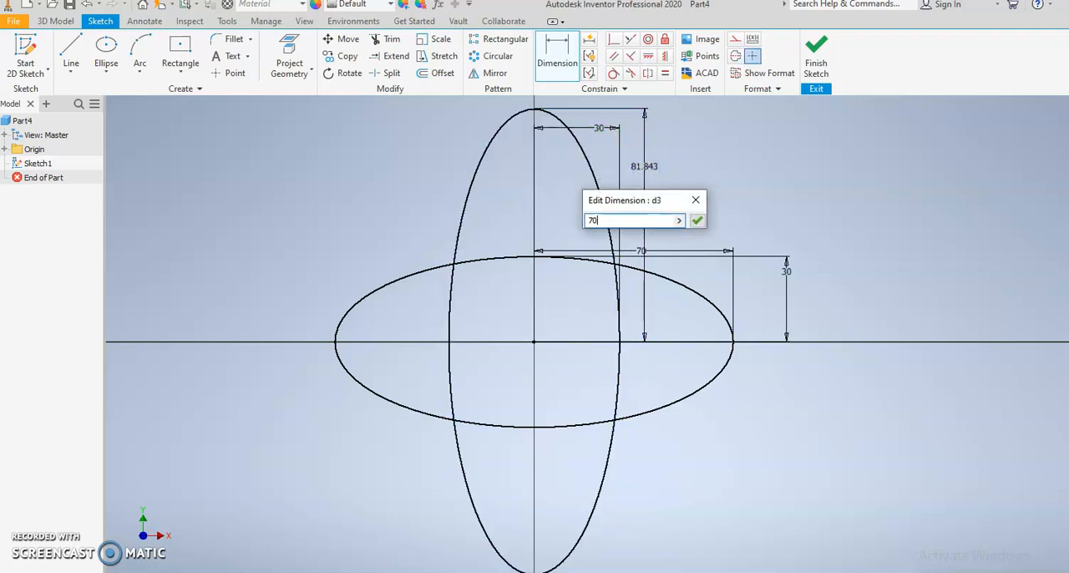
pyautogui.press('Return')
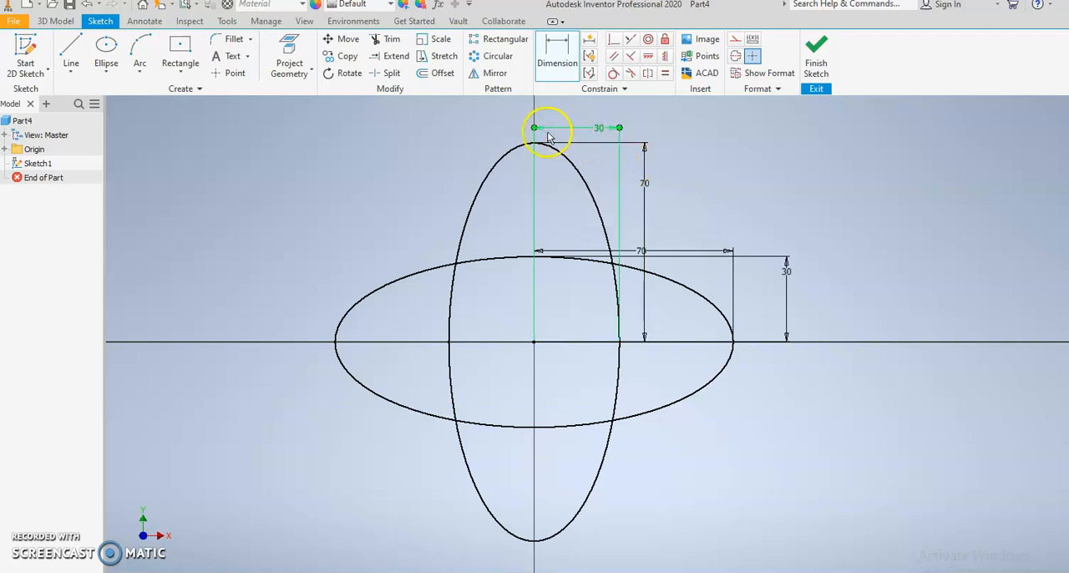
# Step: Trim the inner arcs where the two ellipses overlap, leaving only the four-lobed outer outline
pyautogui.click(389, 39)
pyautogui.click(529, 258)
pyautogui.click(531, 423)
pyautogui.moveTo(664, 353); pyautogui.dragTo(425, 357)
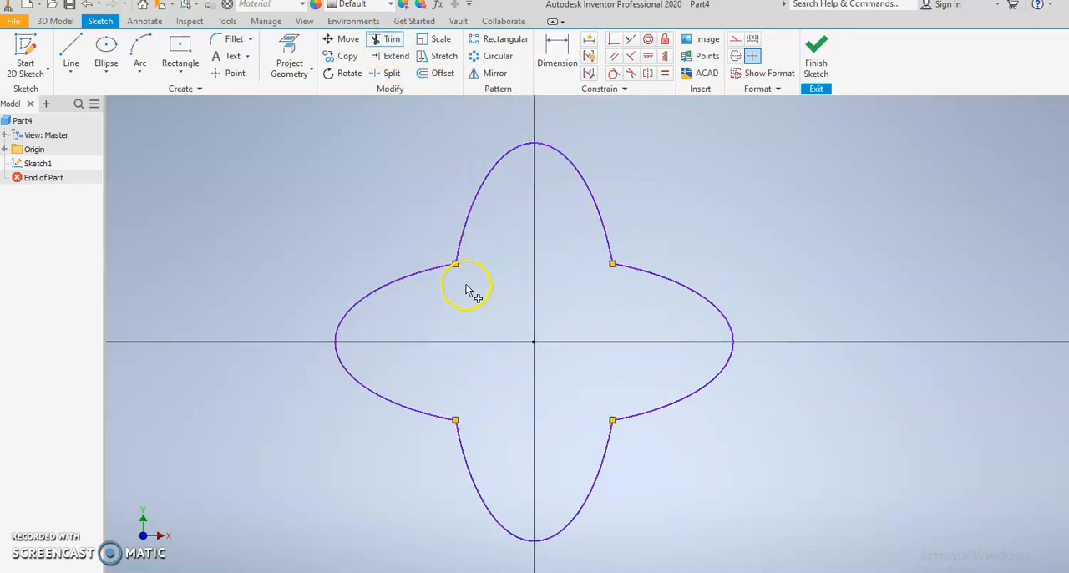
pyautogui.click(464, 240)
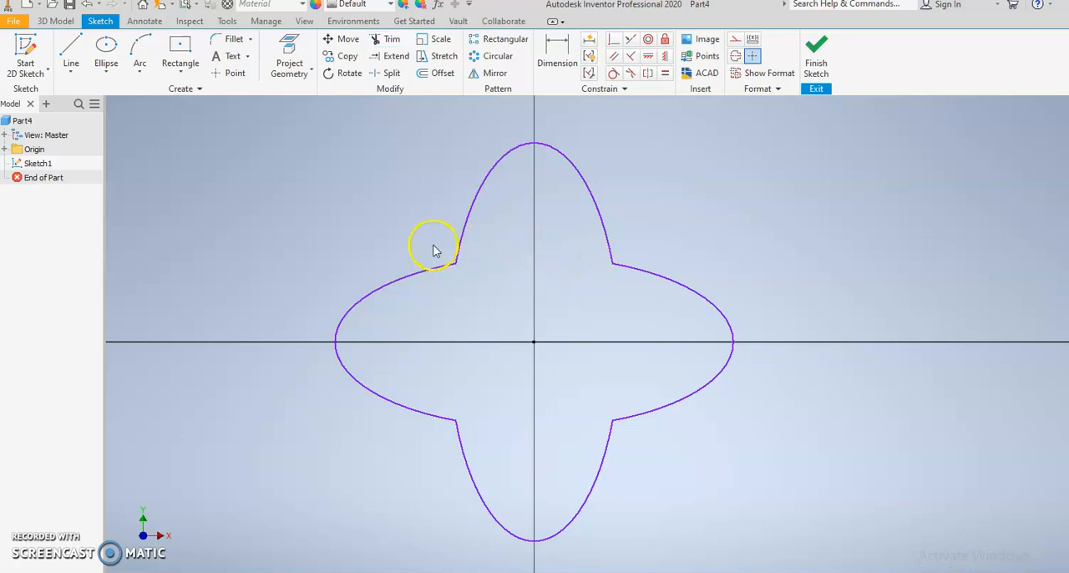
# Step: Sketch a 24 mm diameter centre-point circle on the horizontal axis inside the right lobe
pyautogui.click(106, 72)
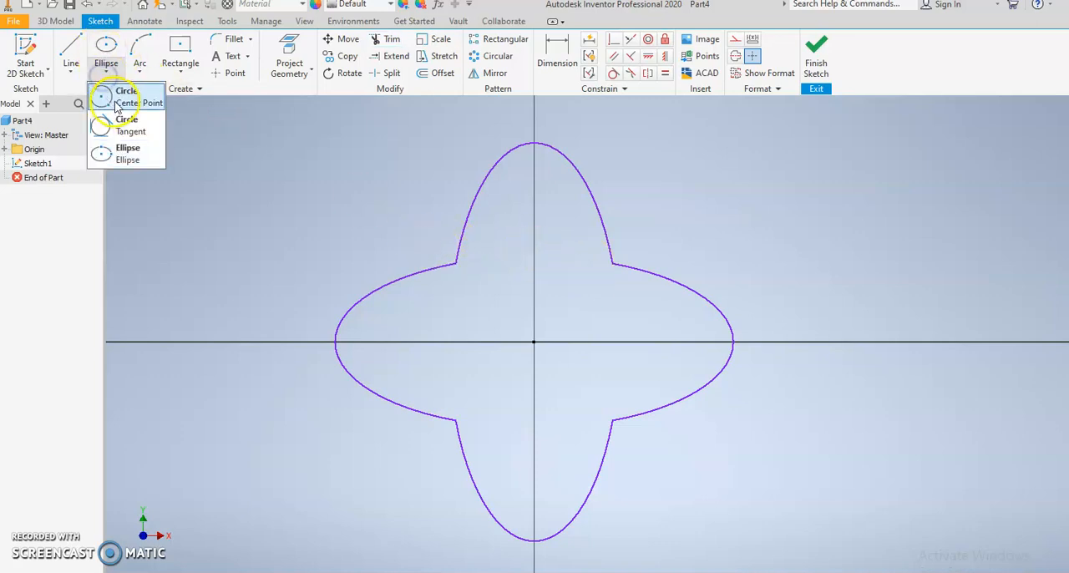
pyautogui.click(117, 101)
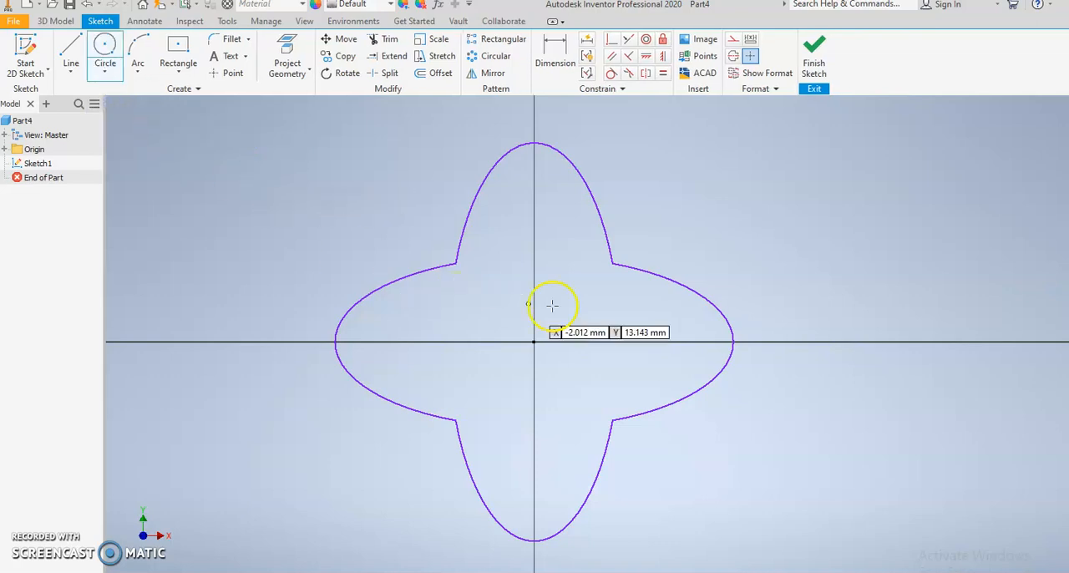
pyautogui.click(667, 341)
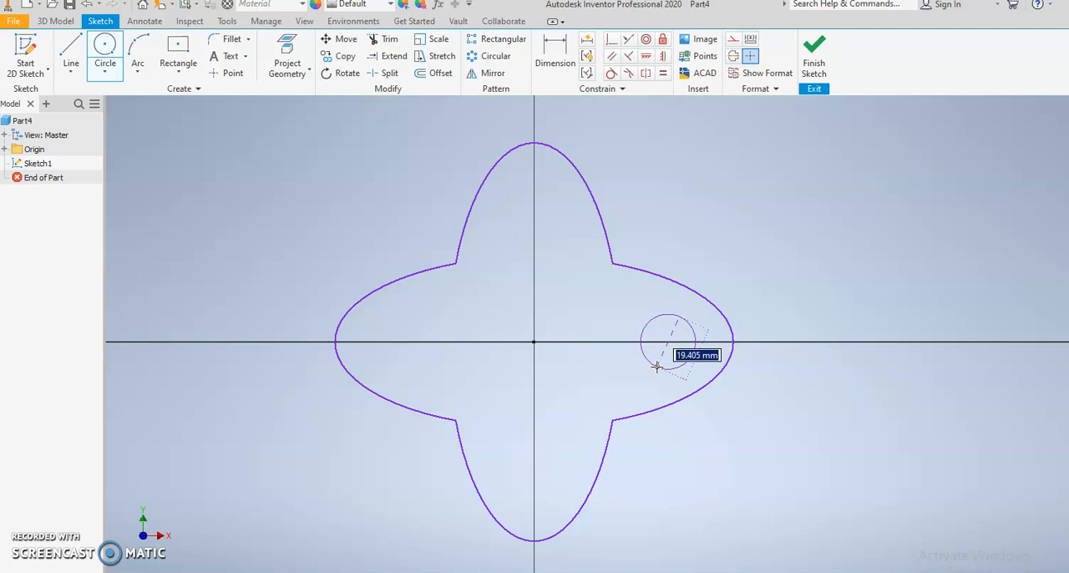
pyautogui.write('24')
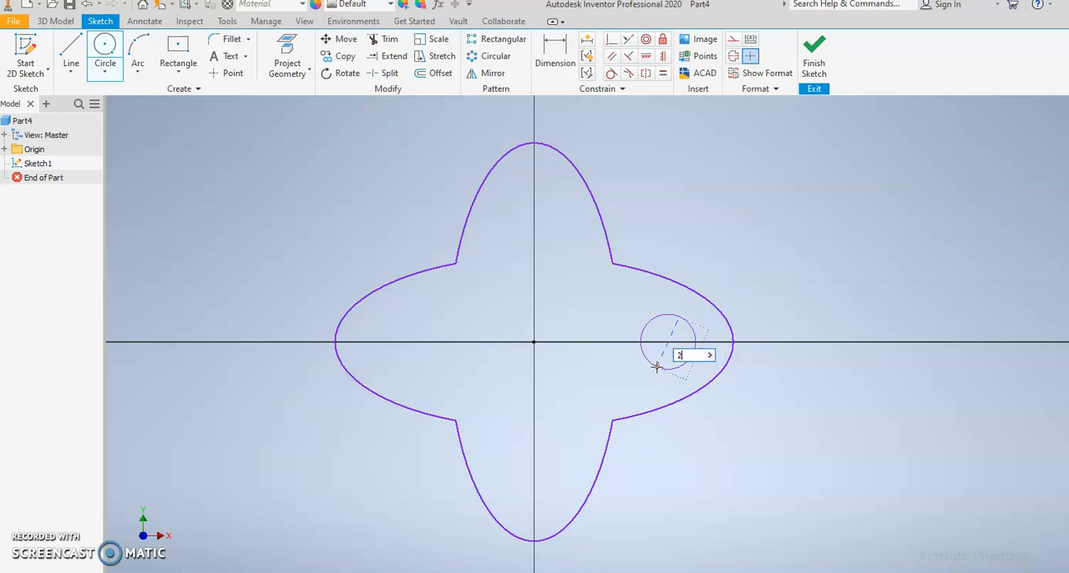
pyautogui.press('Return')
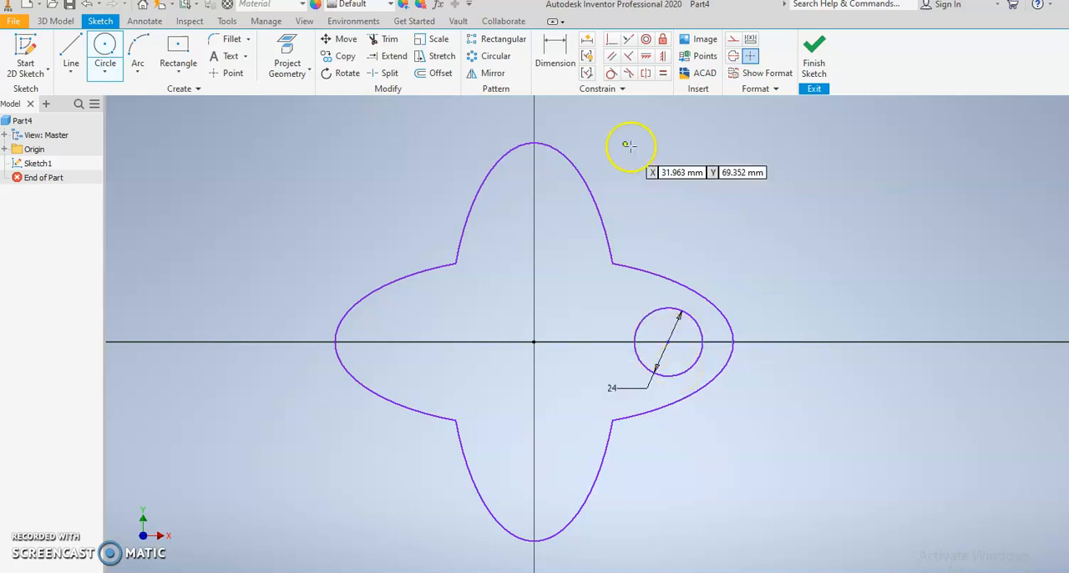
# Step: Dimension the horizontal distance from the origin to the 24 mm circle's centre as 50 mm
pyautogui.click(556, 63)
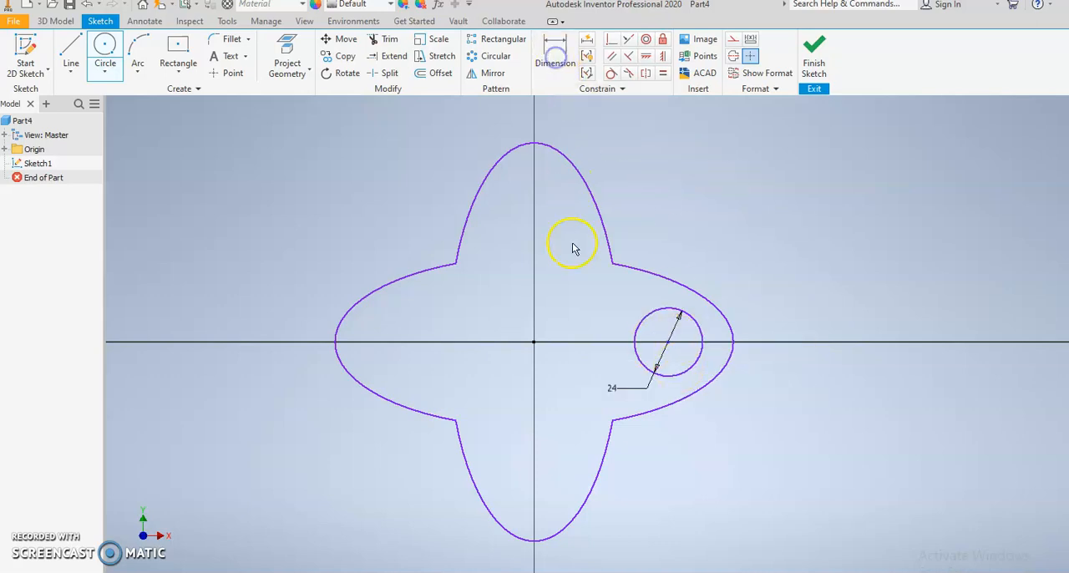
pyautogui.click(534, 340)
pyautogui.click(668, 342)
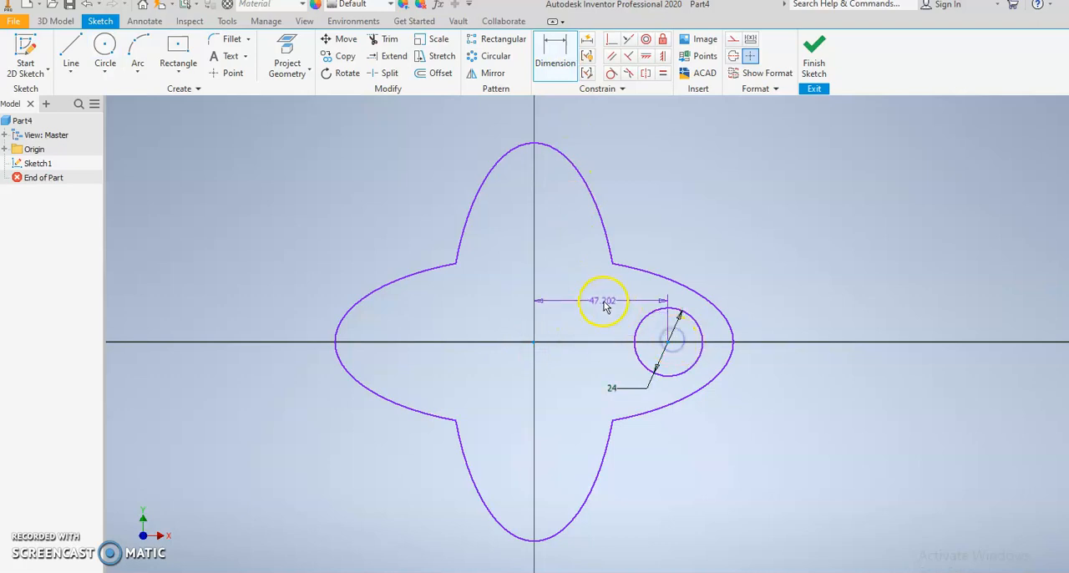
pyautogui.click(606, 306)
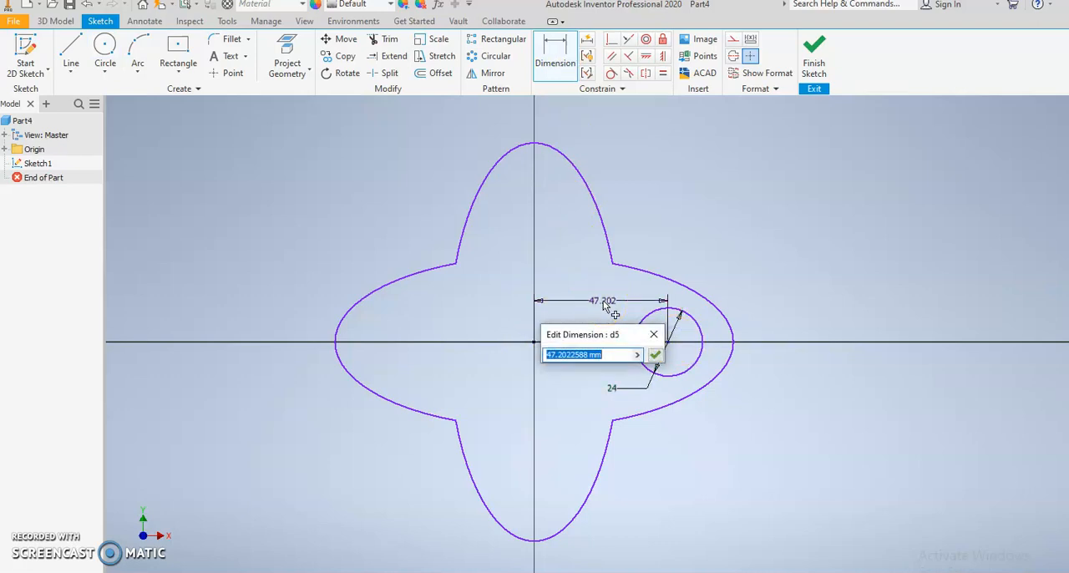
pyautogui.write('50')
pyautogui.press('Return')
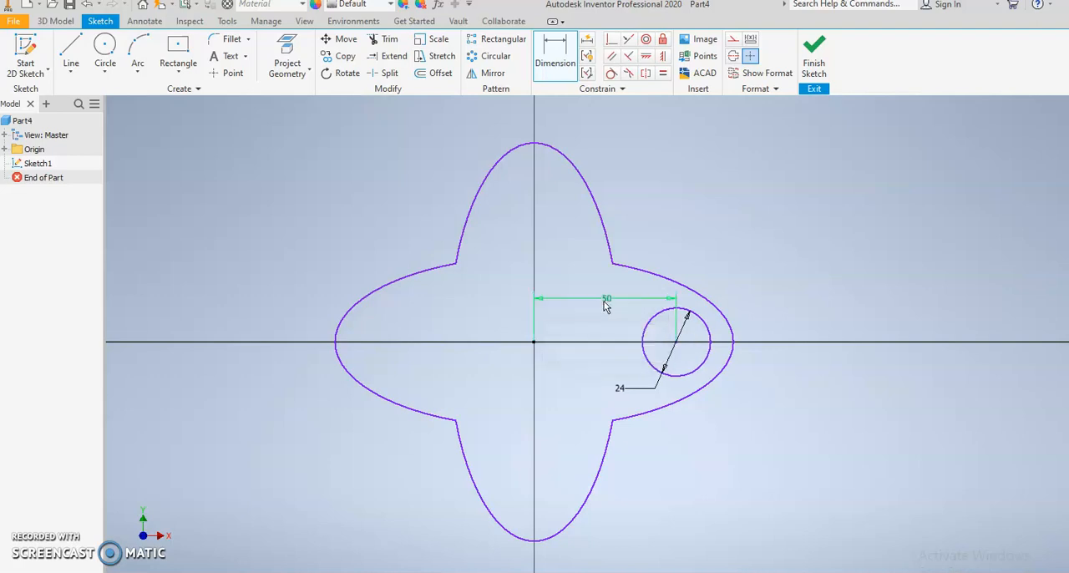
pyautogui.click(607, 276)
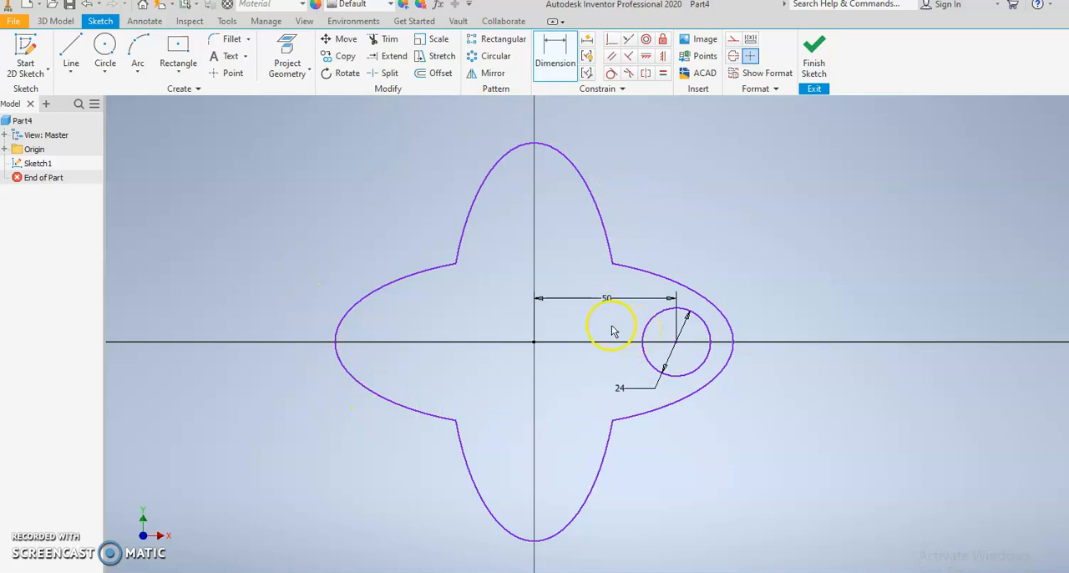
# Step: Create a circular pattern of the 24 mm circle around the origin with 4 instances over 360 degrees
pyautogui.click(487, 57)
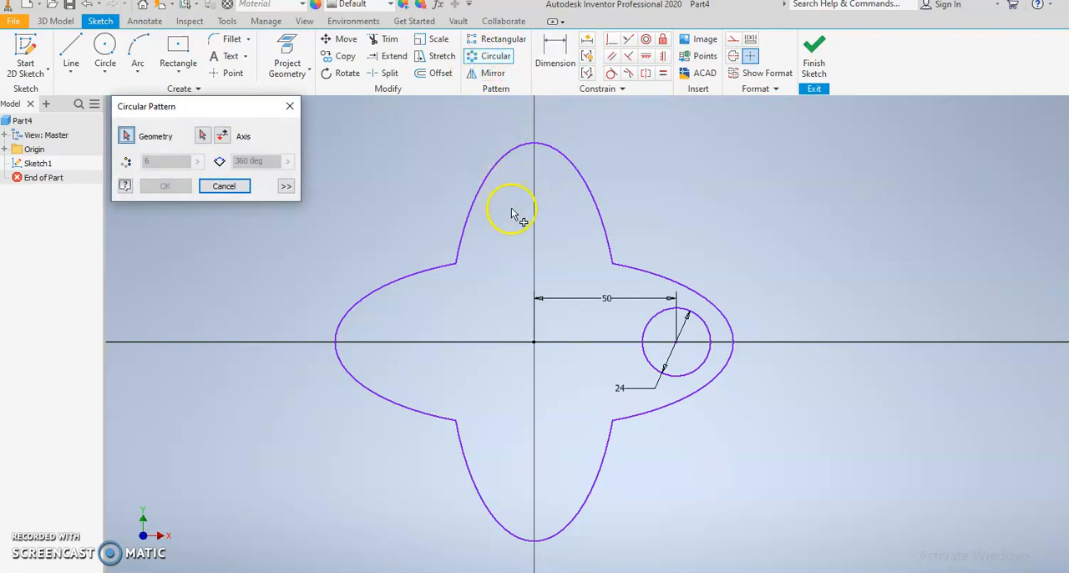
pyautogui.click(648, 324)
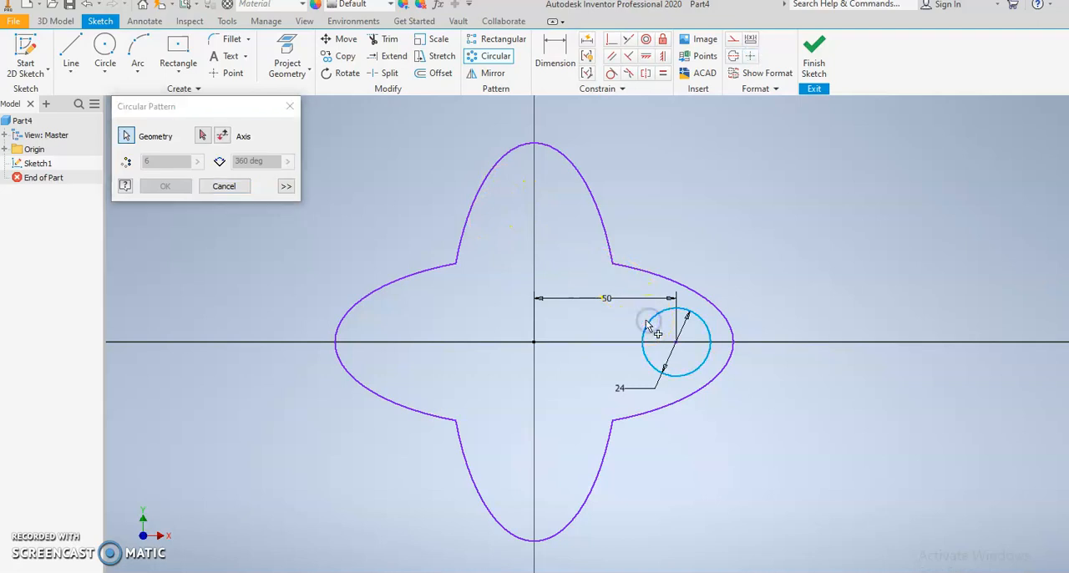
pyautogui.click(203, 137)
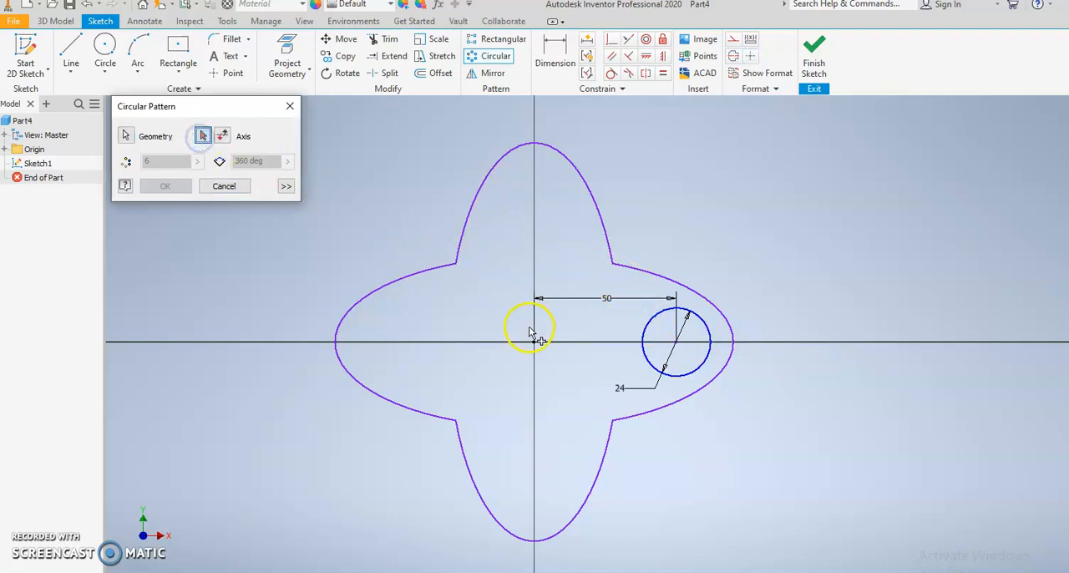
pyautogui.click(534, 342)
pyautogui.doubleClick(148, 161)
pyautogui.write('4')
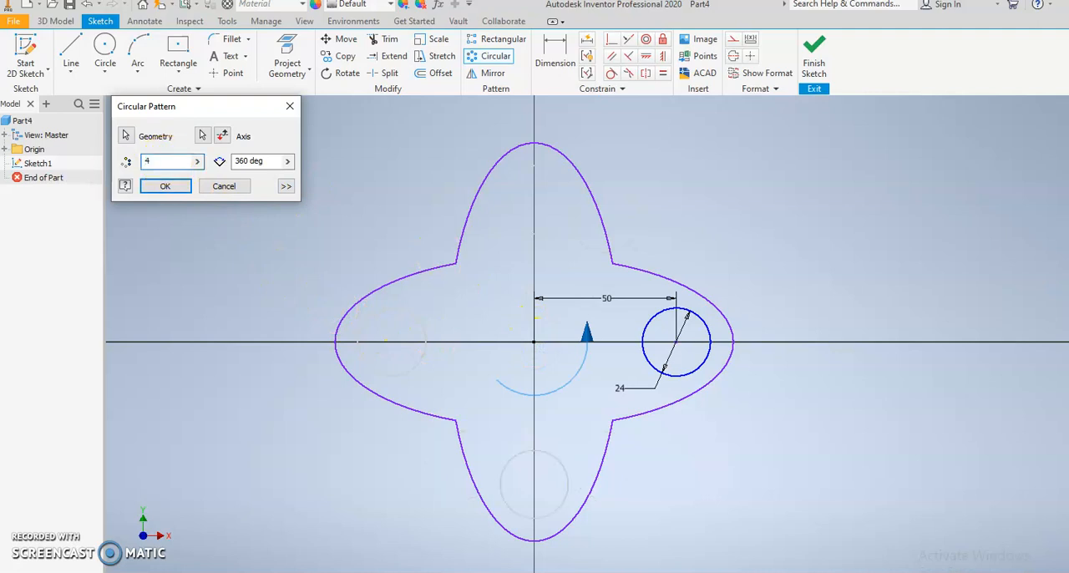
pyautogui.click(161, 185)
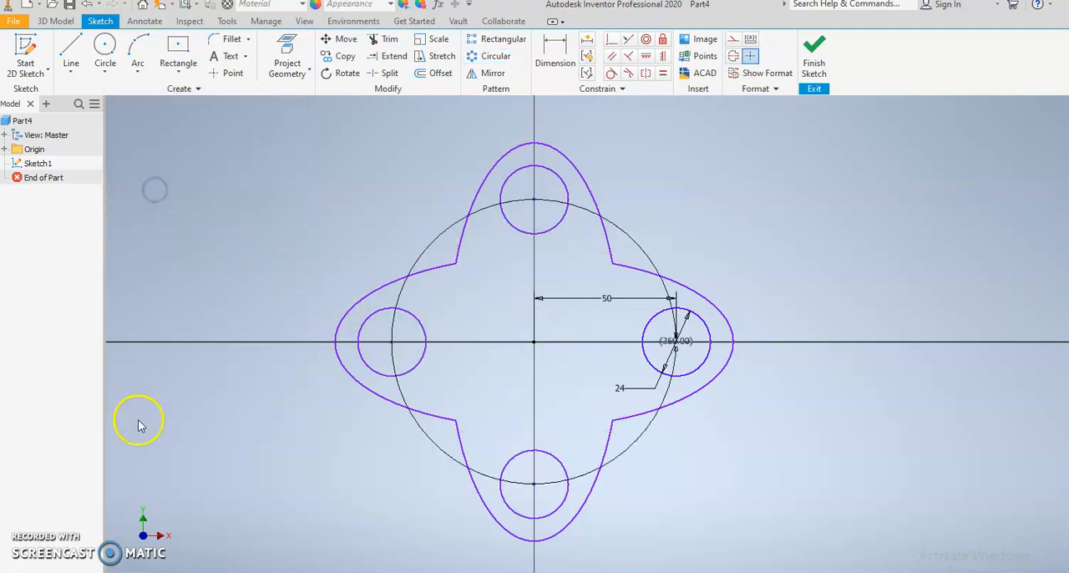
# Step: Sketch a 40 mm diameter circle centred on the origin
pyautogui.moveTo(557, 300); pyautogui.dragTo(513, 305, button='middle')
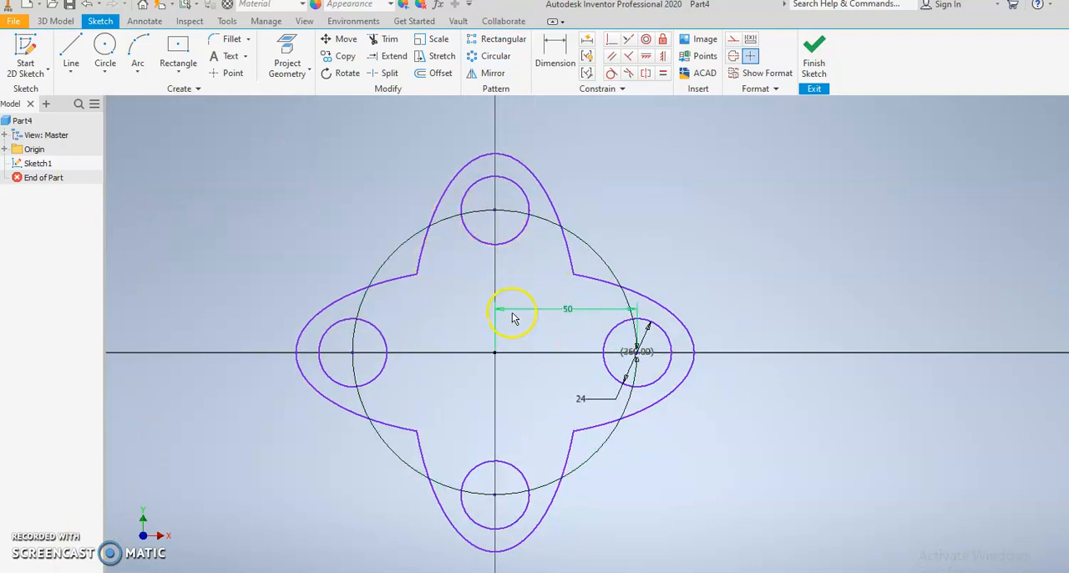
pyautogui.click(100, 52)
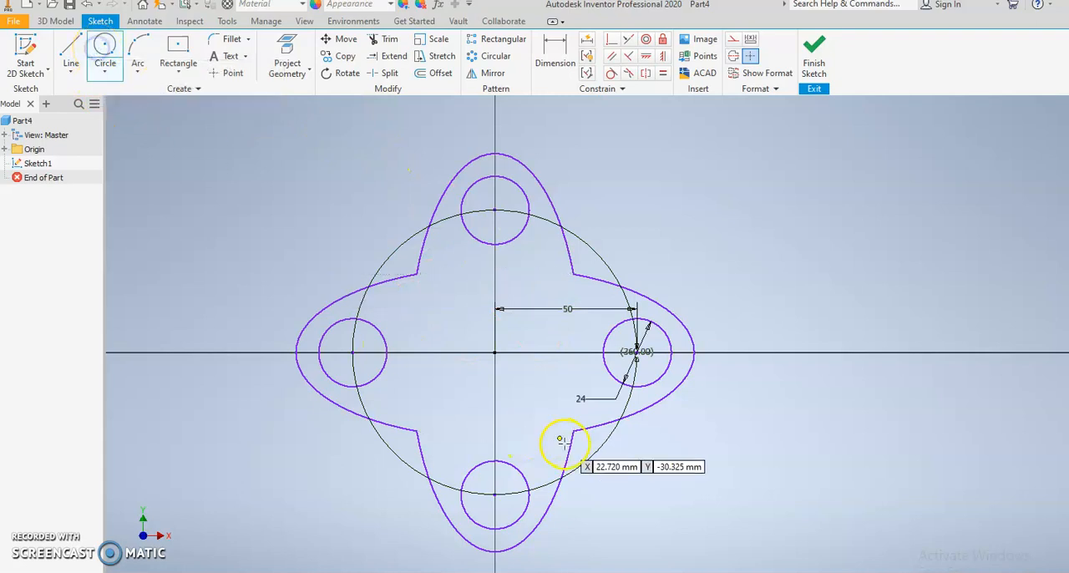
pyautogui.click(494, 352)
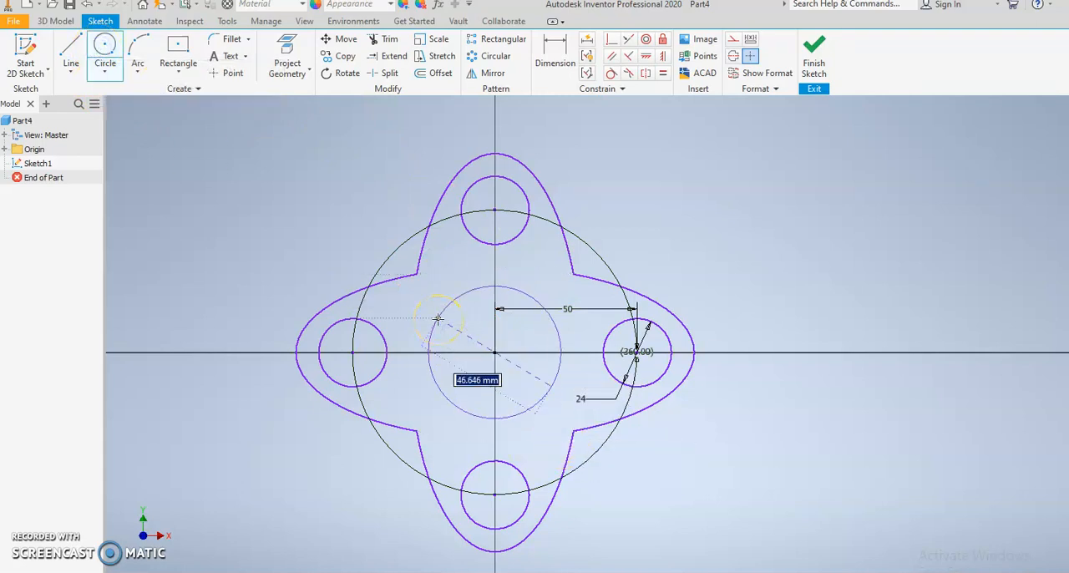
pyautogui.write('40')
pyautogui.press('Return')
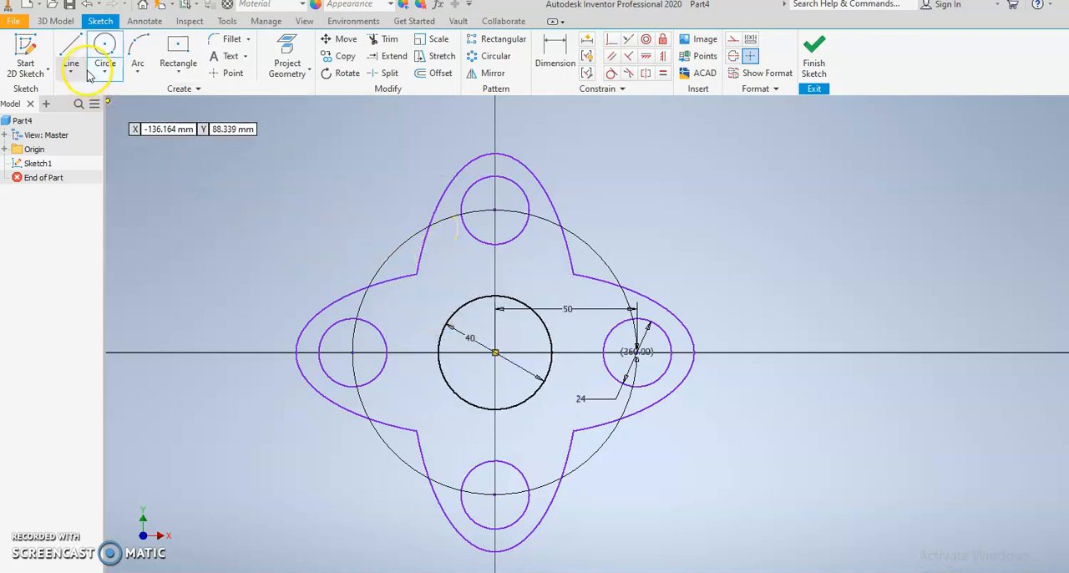
# Step: Sketch a vertical line upward from the top of the 40 mm circle and set its length to 2.5 mm
pyautogui.click(72, 48)
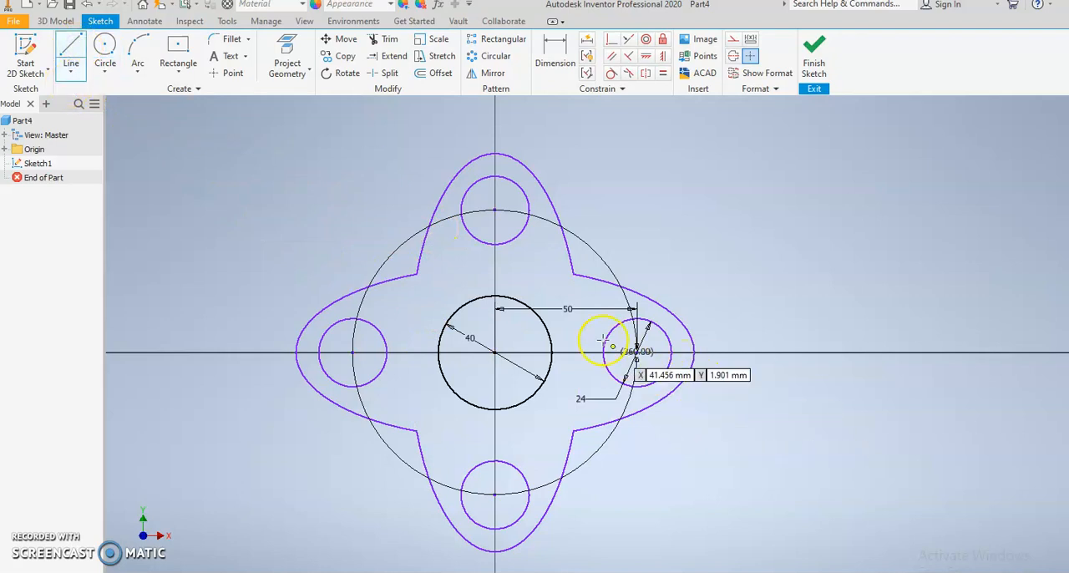
pyautogui.scroll(5, 508, 301)
pyautogui.click(459, 281)
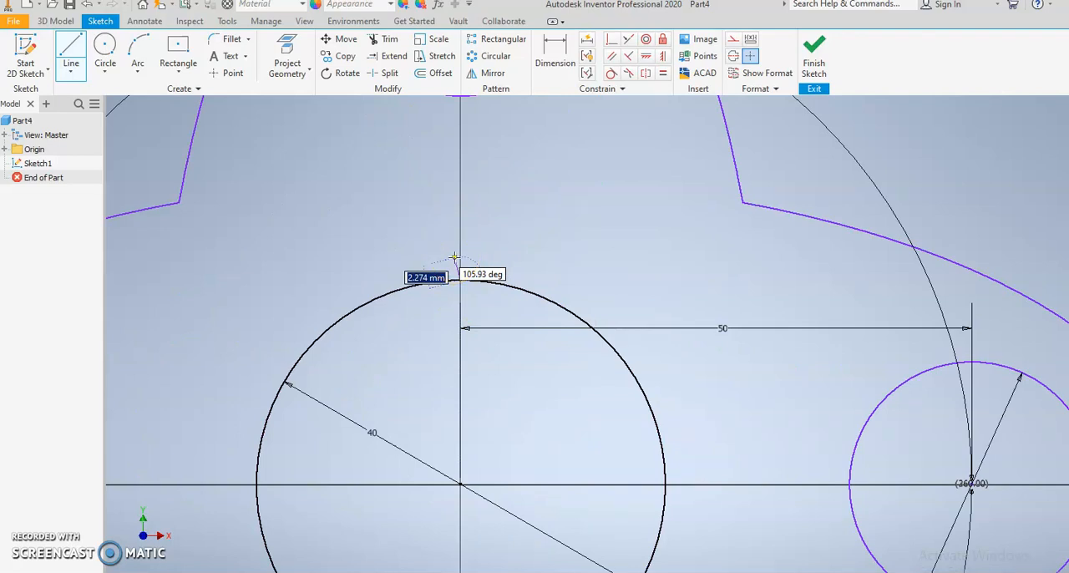
pyautogui.write('5')
pyautogui.press('Return')
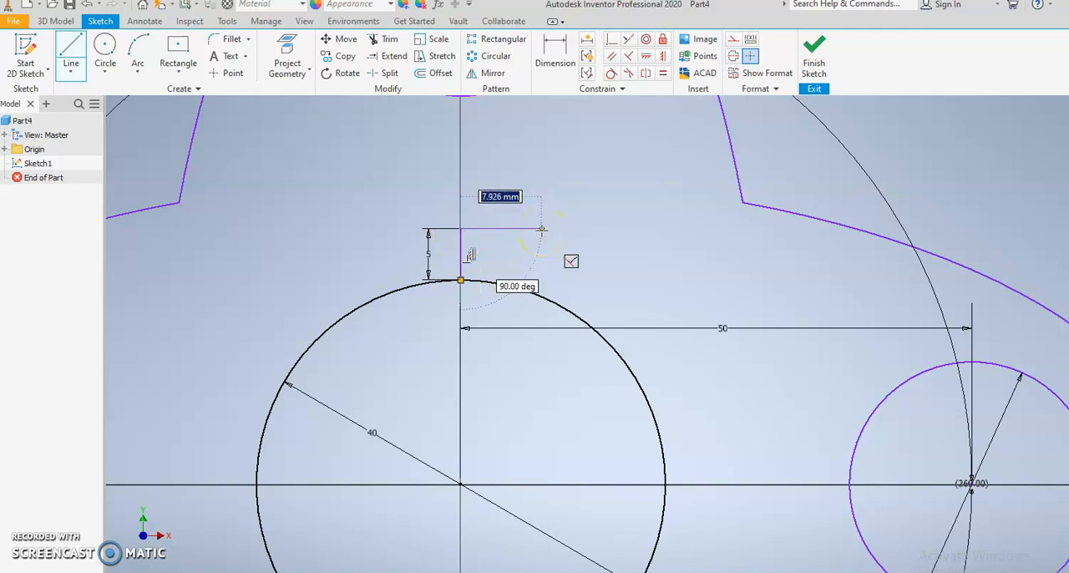
pyautogui.press('Escape')
pyautogui.press('Escape')
pyautogui.doubleClick(428, 253)
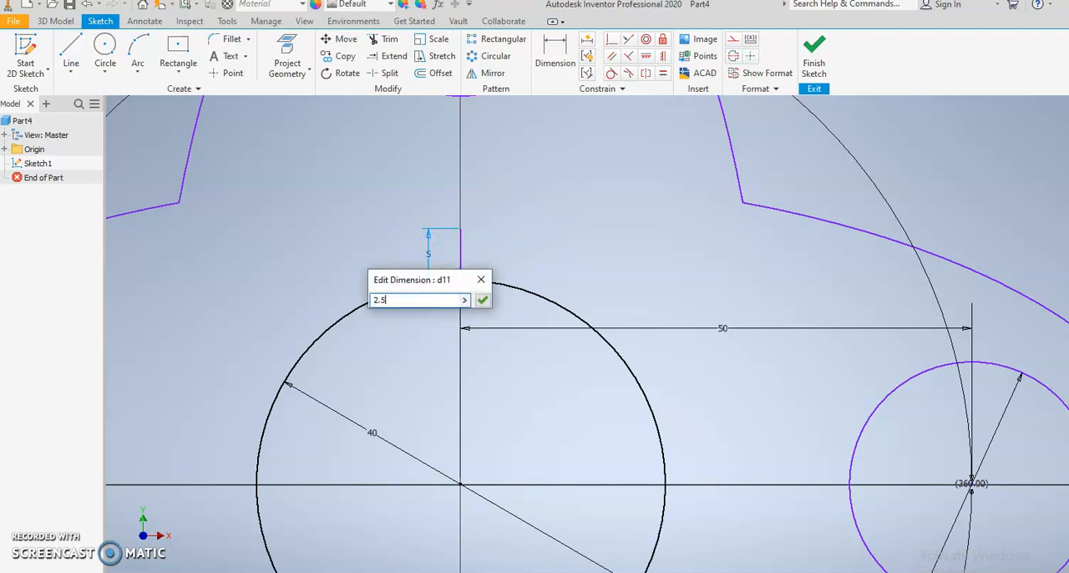
pyautogui.press('Return')
pyautogui.click(72, 63)
pyautogui.click(460, 256)
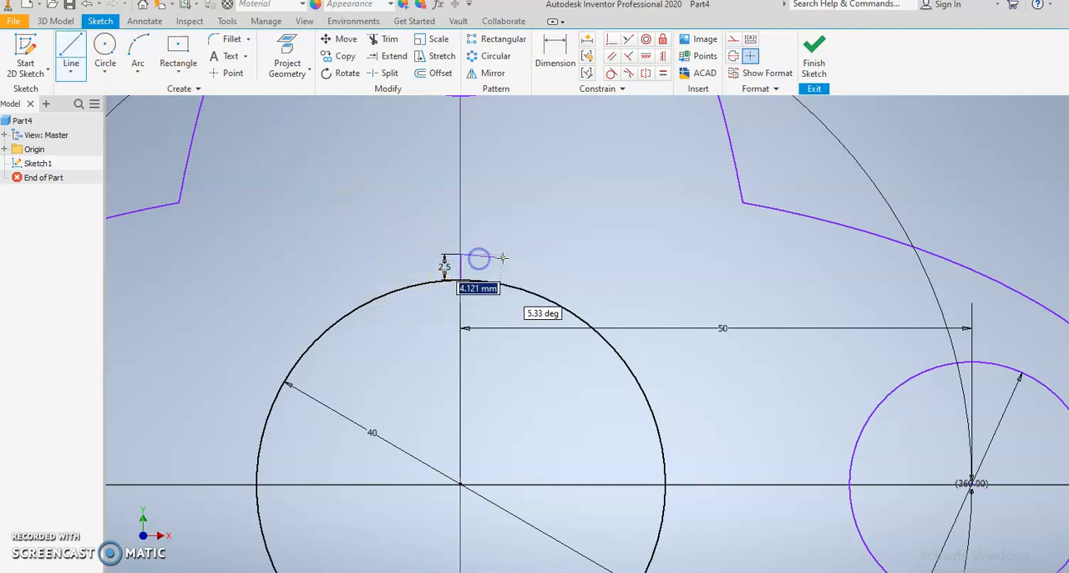
pyautogui.write('2')
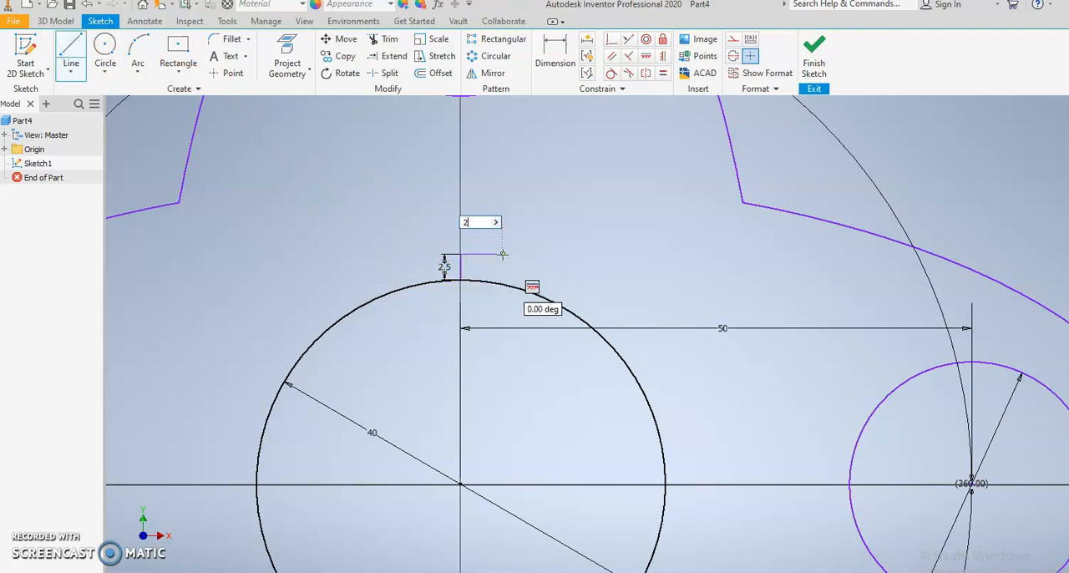
pyautogui.press('Escape')
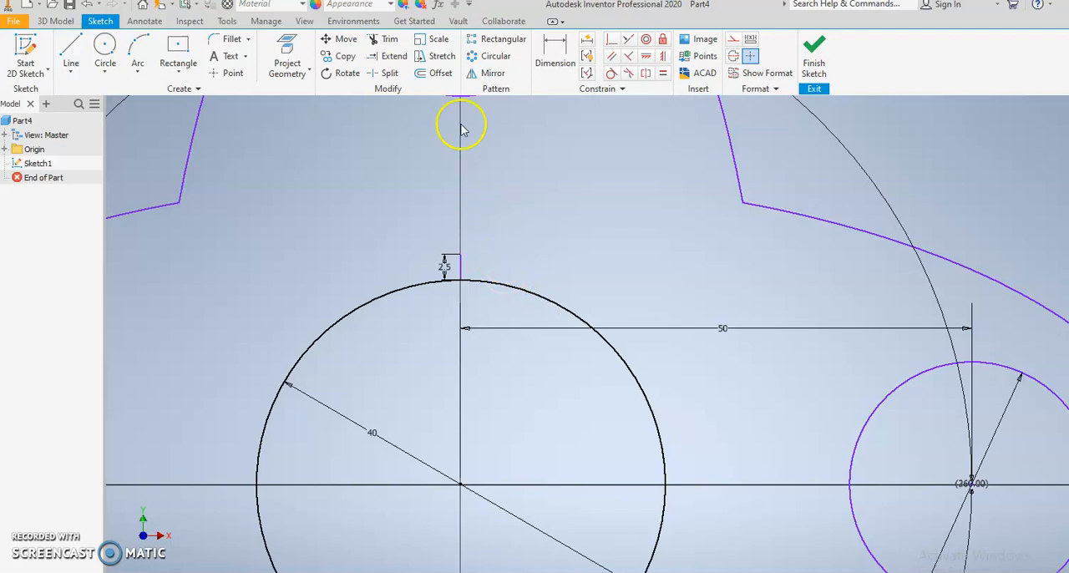
# Step: Offset the short vertical line by 2.5 mm to both its right and left sides
pyautogui.click(422, 74)
pyautogui.scroll(3, 476, 259)
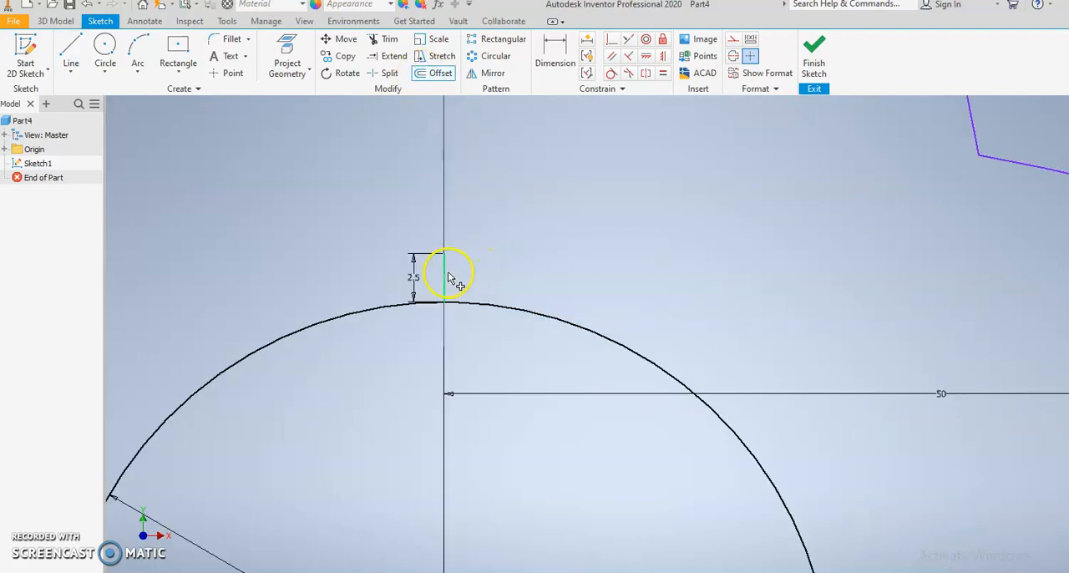
pyautogui.click(447, 273)
pyautogui.write('2.5')
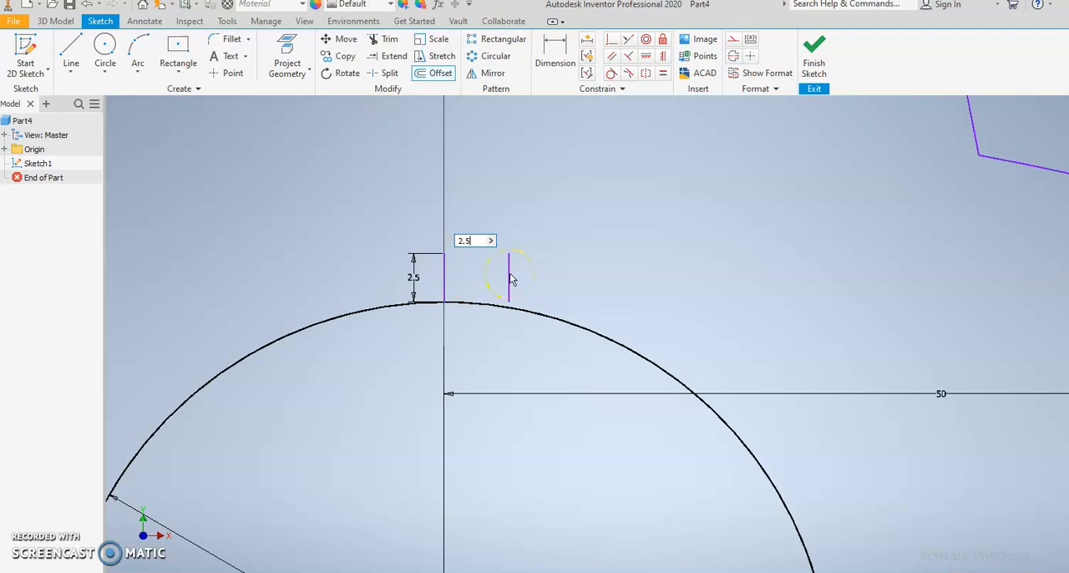
pyautogui.press('Return')
pyautogui.click(446, 277)
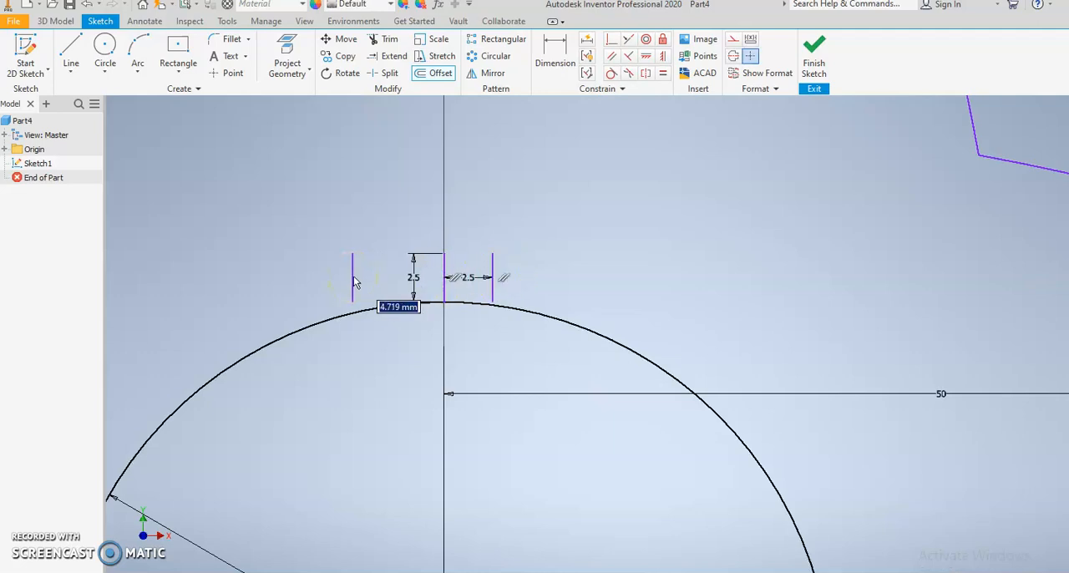
pyautogui.write('2.5')
pyautogui.press('Return')
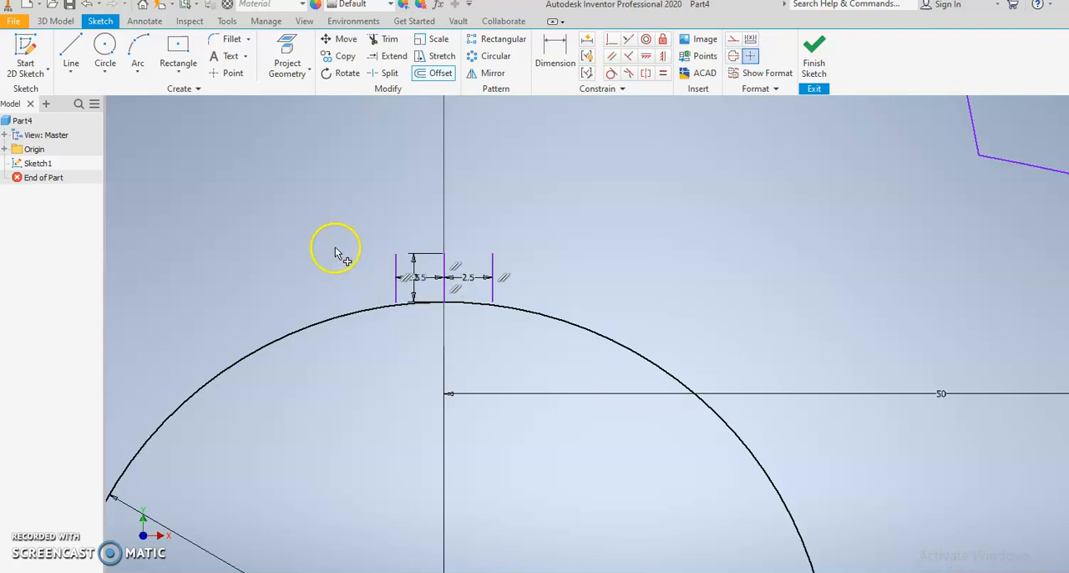
# Step: Join the upper ends of the two offset lines with a horizontal line and delete the middle vertical line
pyautogui.click(72, 46)
pyautogui.click(397, 253)
pyautogui.click(492, 253)
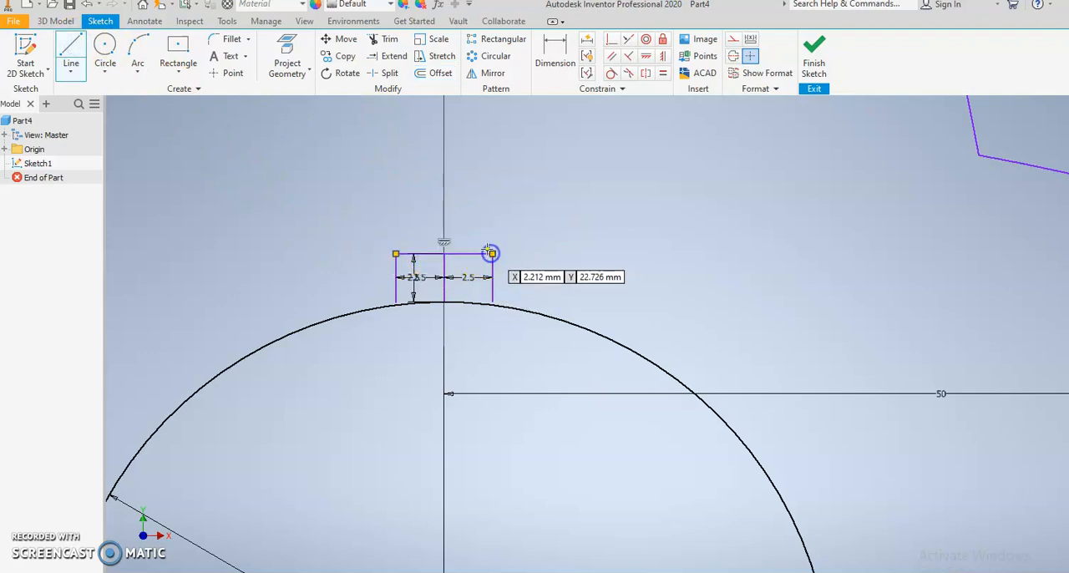
pyautogui.scroll(3, 443, 284)
pyautogui.press('Escape')
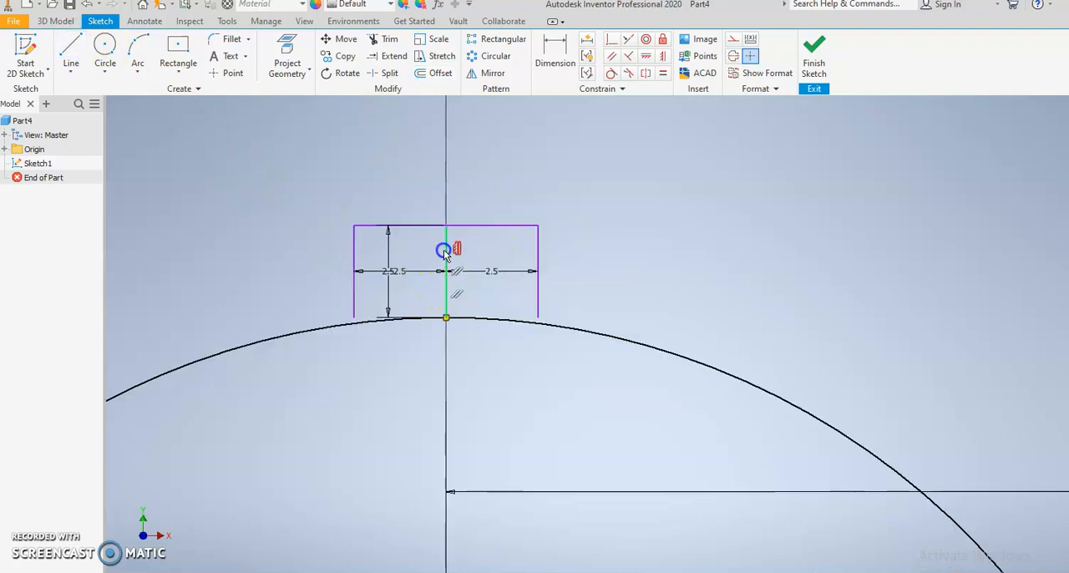
pyautogui.press('Delete')
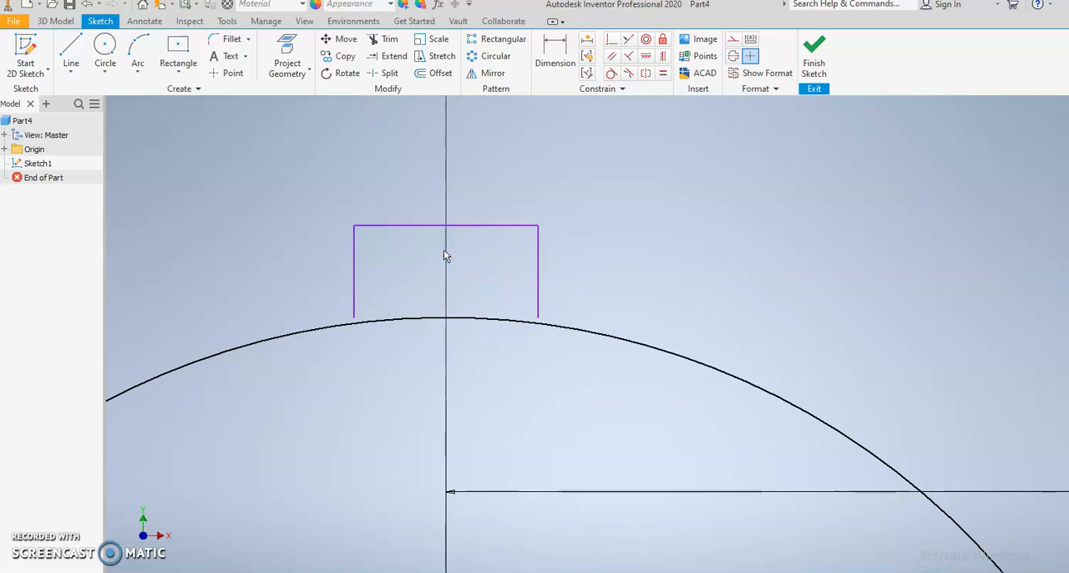
# Step: Extend the notch's two side lines down to the 40 mm circle and trim the circle's arc between them
pyautogui.click(391, 56)
pyautogui.click(355, 279)
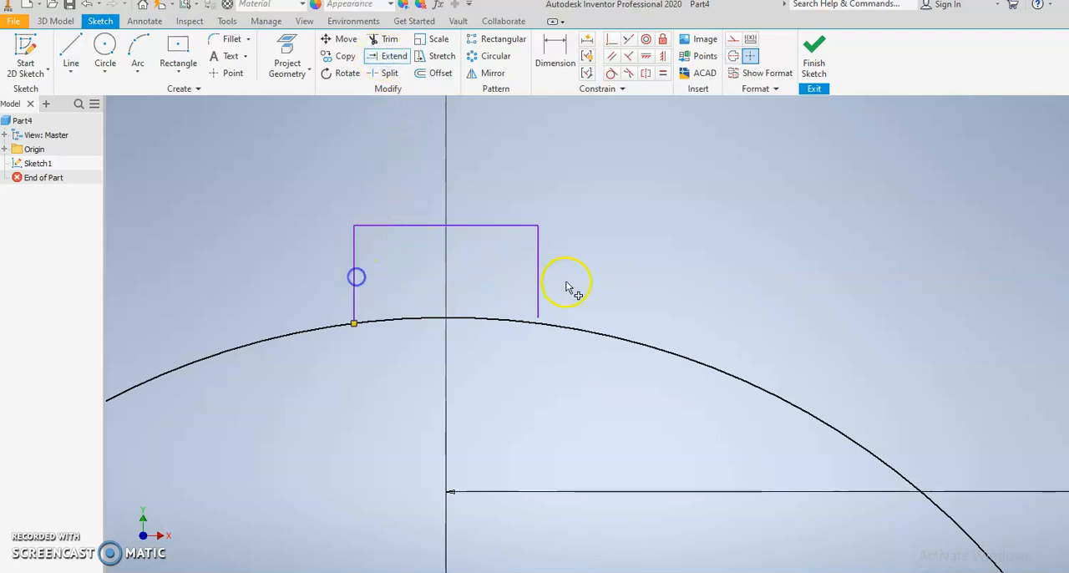
pyautogui.click(543, 288)
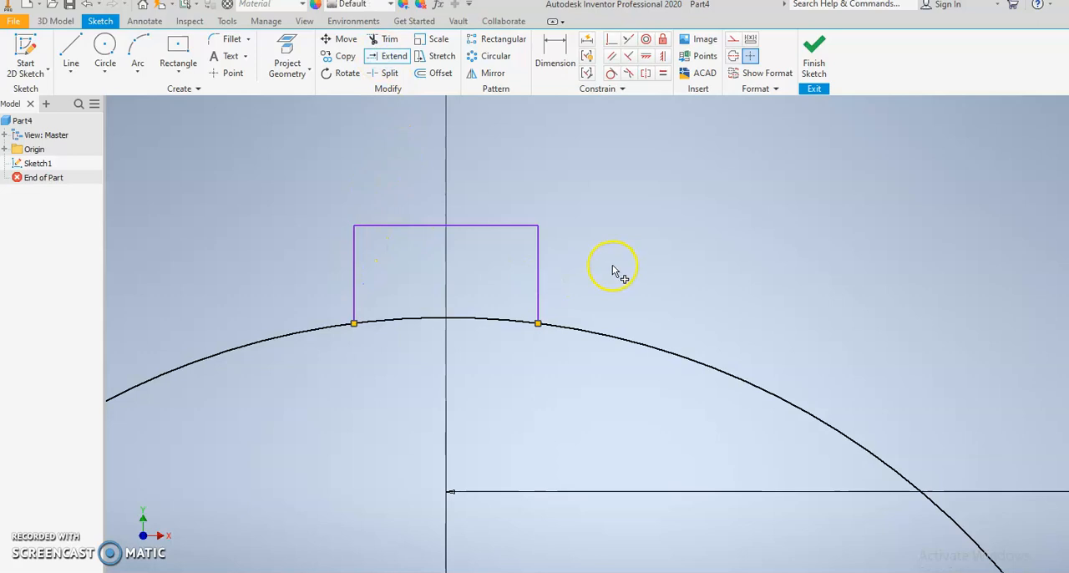
pyautogui.click(386, 40)
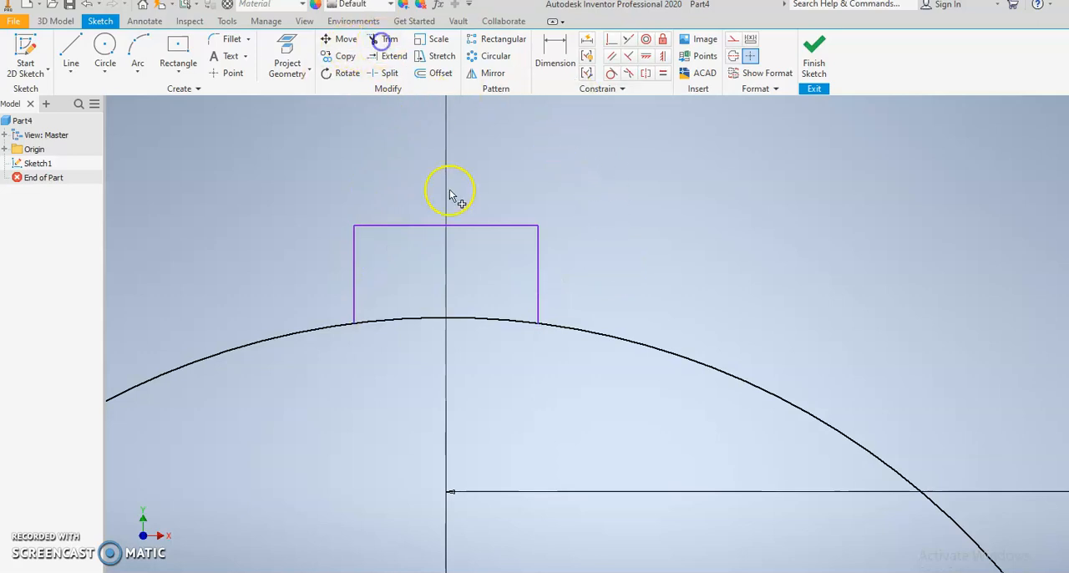
pyautogui.click(460, 365)
pyautogui.press('Escape')
# Step: Create a circular pattern of the three notch lines around the origin with 18 instances over 360 degrees
pyautogui.scroll(-3, 563, 247)
pyautogui.scroll(3, 455, 172)
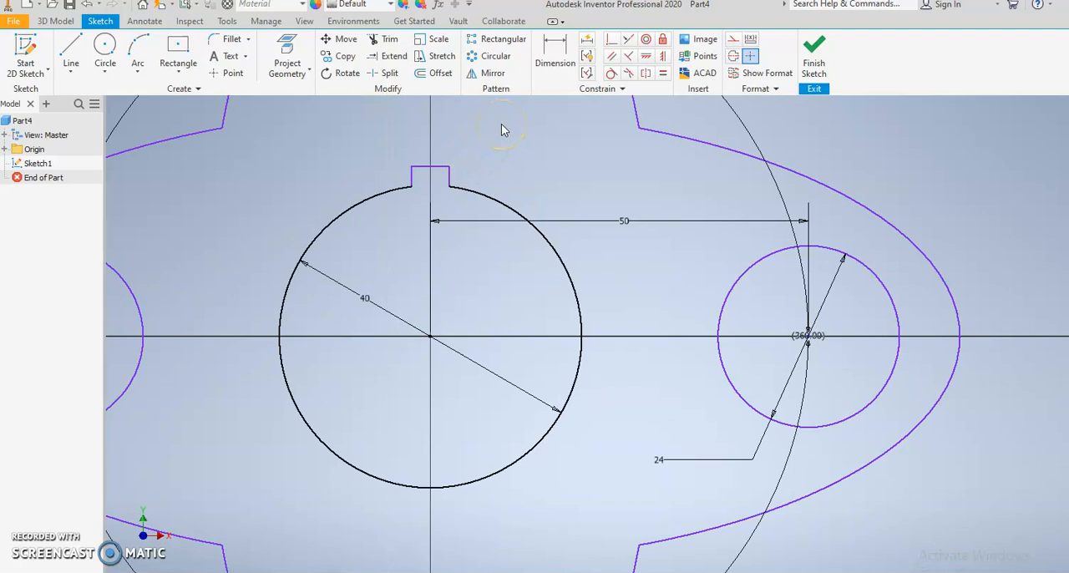
pyautogui.click(494, 56)
pyautogui.moveTo(466, 179); pyautogui.dragTo(370, 164)
pyautogui.click(203, 136)
pyautogui.click(430, 336)
pyautogui.click(170, 162)
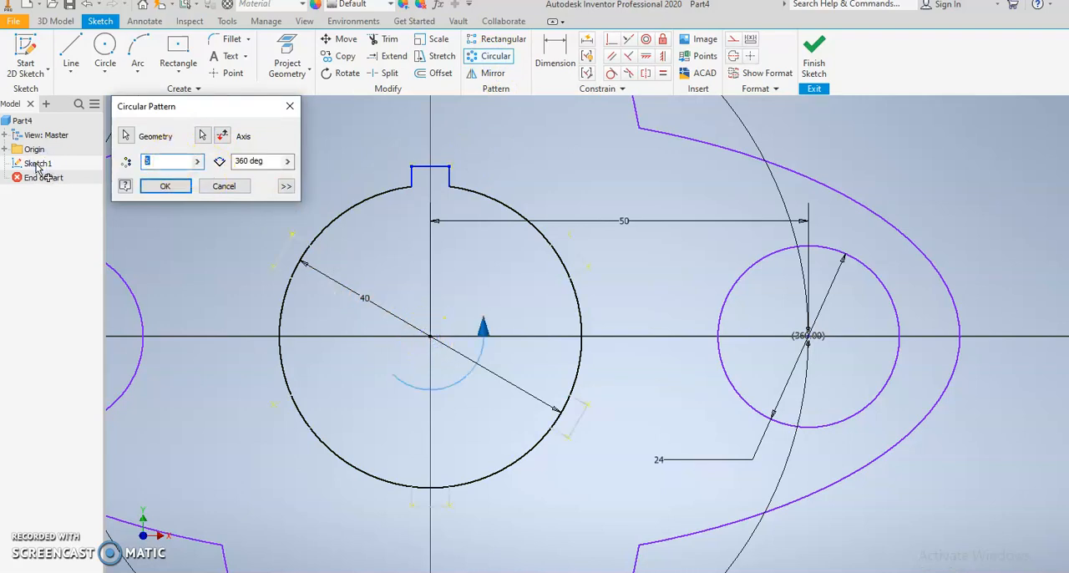
pyautogui.write('18')
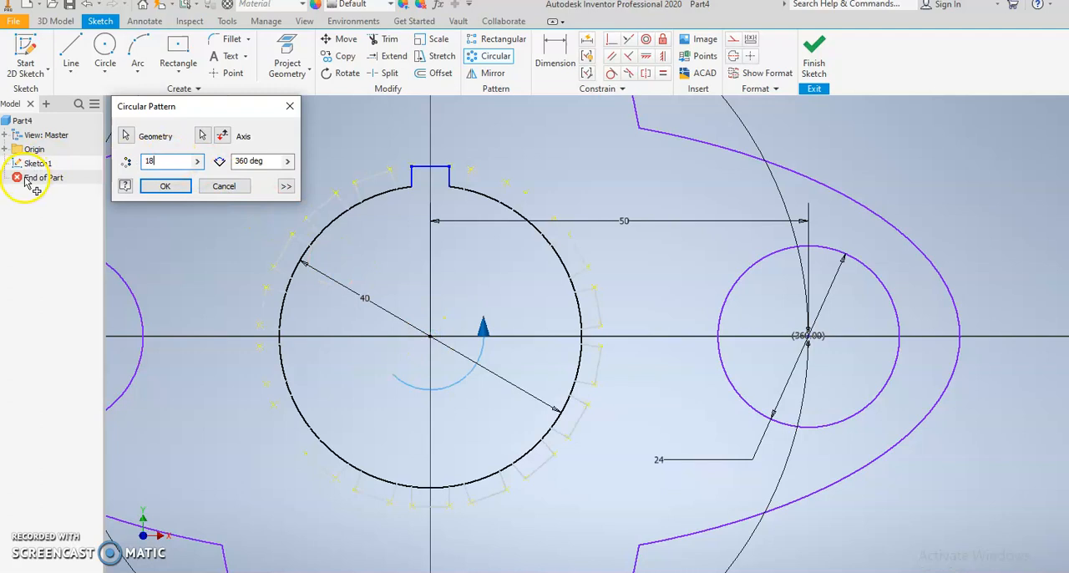
pyautogui.press('Return')
pyautogui.click(51, 179)
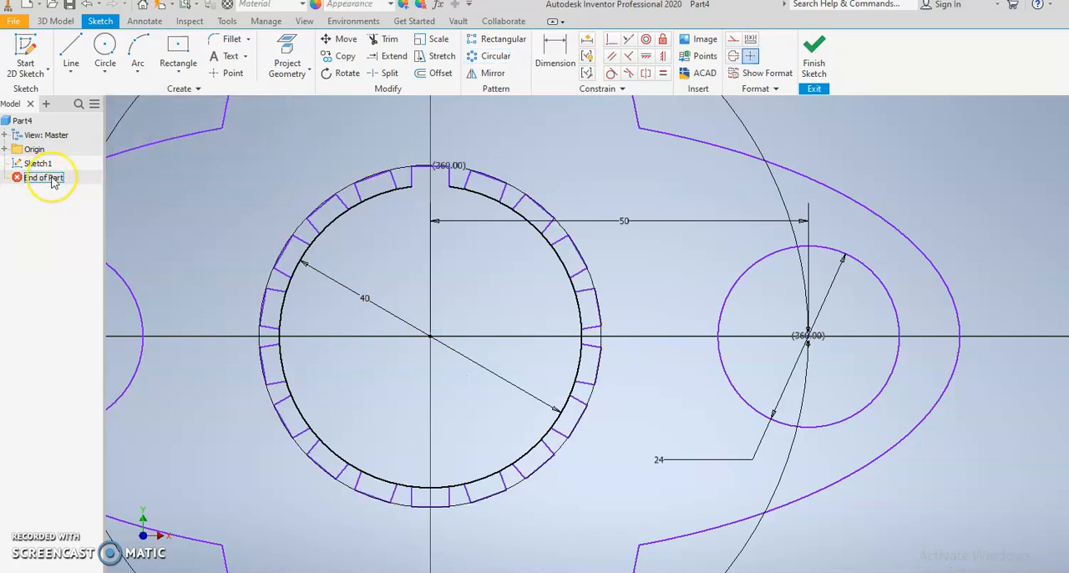
# Step: Trim the 40 mm circle's arcs across the openings of all patterned notches and finish the sketch
pyautogui.click(388, 39)
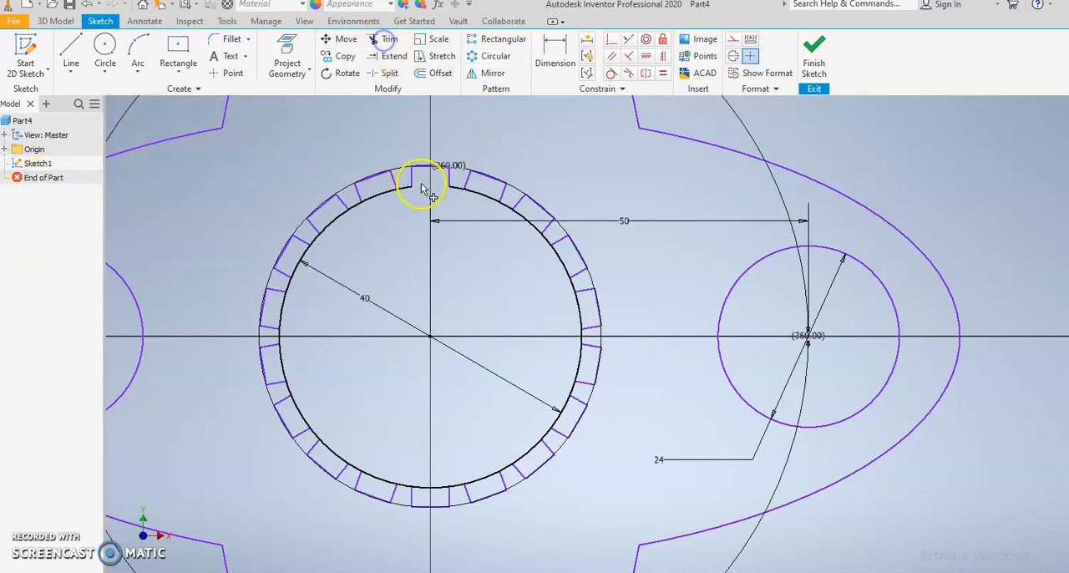
pyautogui.moveTo(411, 217)
pyautogui.mouseDown()
pyautogui.moveTo(375, 195)
pyautogui.moveTo(346, 213)
pyautogui.moveTo(338, 252)
pyautogui.moveTo(293, 261)
pyautogui.mouseUp()
pyautogui.moveTo(294, 303)
pyautogui.mouseDown()
pyautogui.moveTo(311, 324)
pyautogui.moveTo(294, 361)
pyautogui.moveTo(299, 400)
pyautogui.moveTo(355, 395)
pyautogui.moveTo(325, 468)
pyautogui.moveTo(376, 480)
pyautogui.moveTo(444, 470)
pyautogui.moveTo(534, 449)
pyautogui.moveTo(575, 413)
pyautogui.moveTo(563, 378)
pyautogui.moveTo(576, 305)
pyautogui.moveTo(557, 260)
pyautogui.mouseUp()
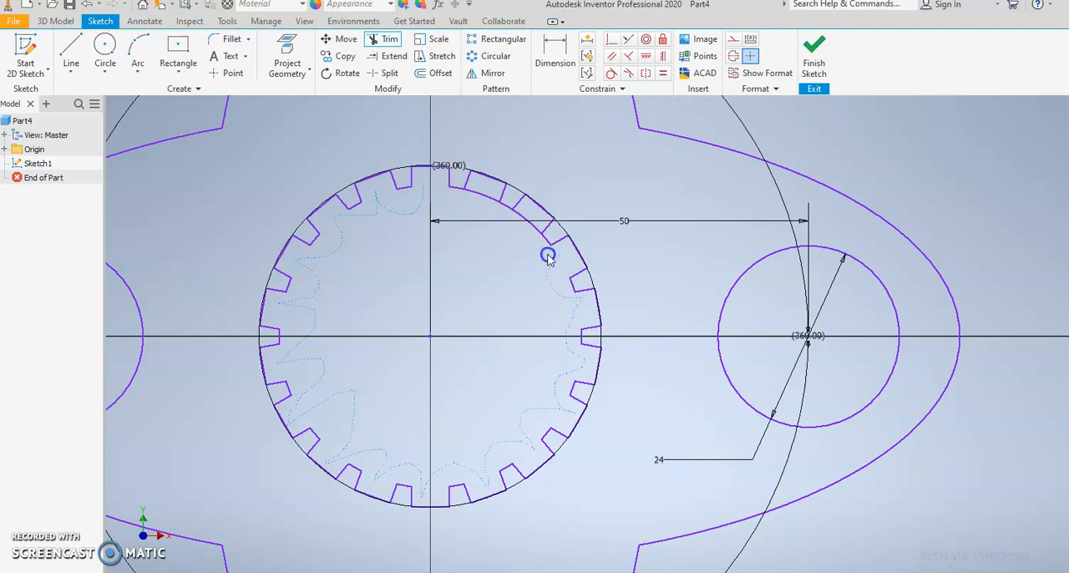
pyautogui.moveTo(524, 218)
pyautogui.mouseDown()
pyautogui.moveTo(468, 215)
pyautogui.moveTo(457, 253)
pyautogui.mouseUp()
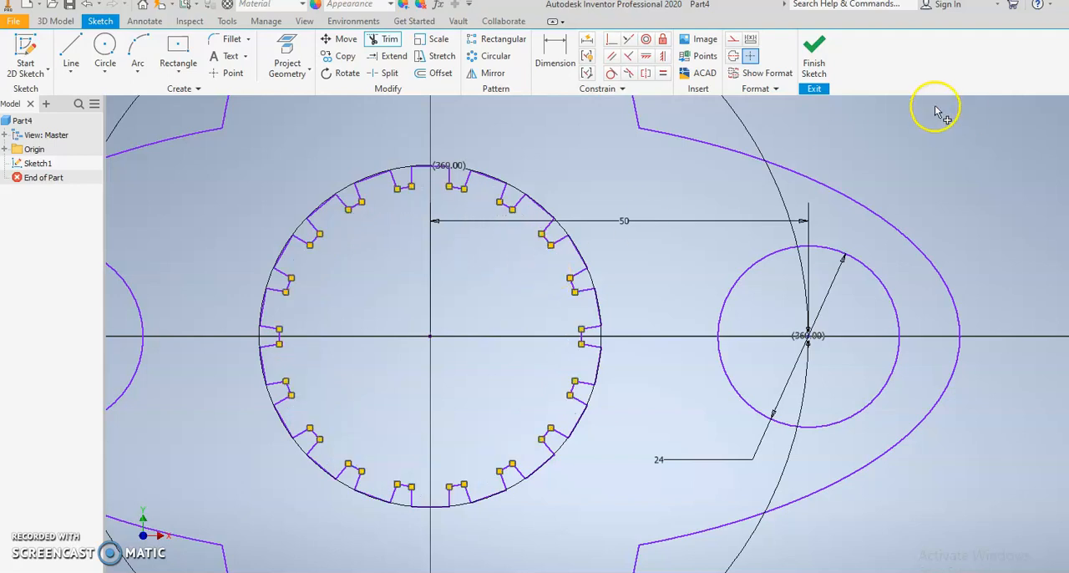
pyautogui.click(813, 58)
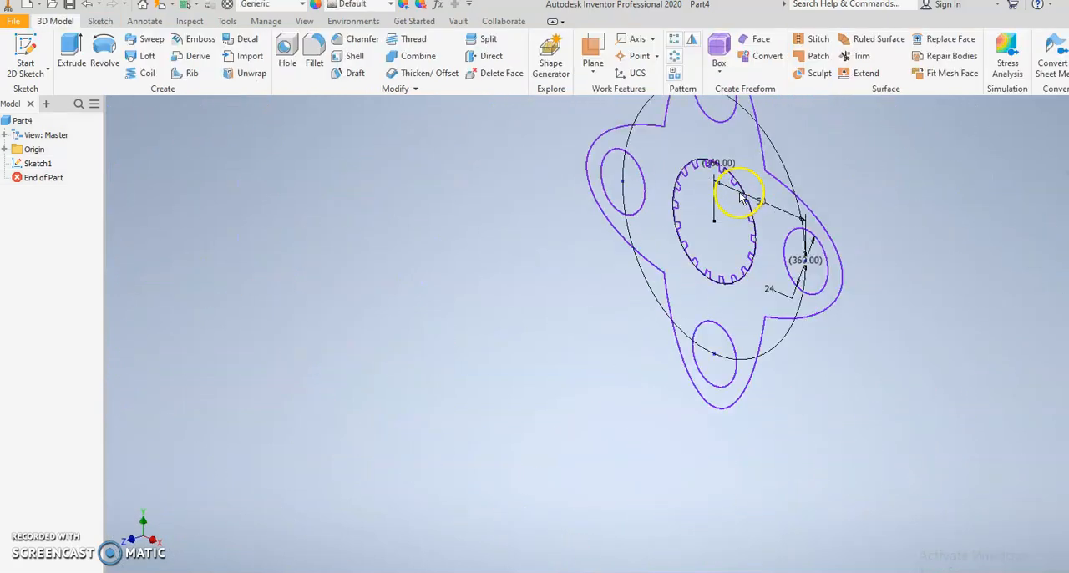
# Step: Extrude the gasket profile 6 mm, leaving the four holes and the notched centre opening empty
pyautogui.click(72, 50)
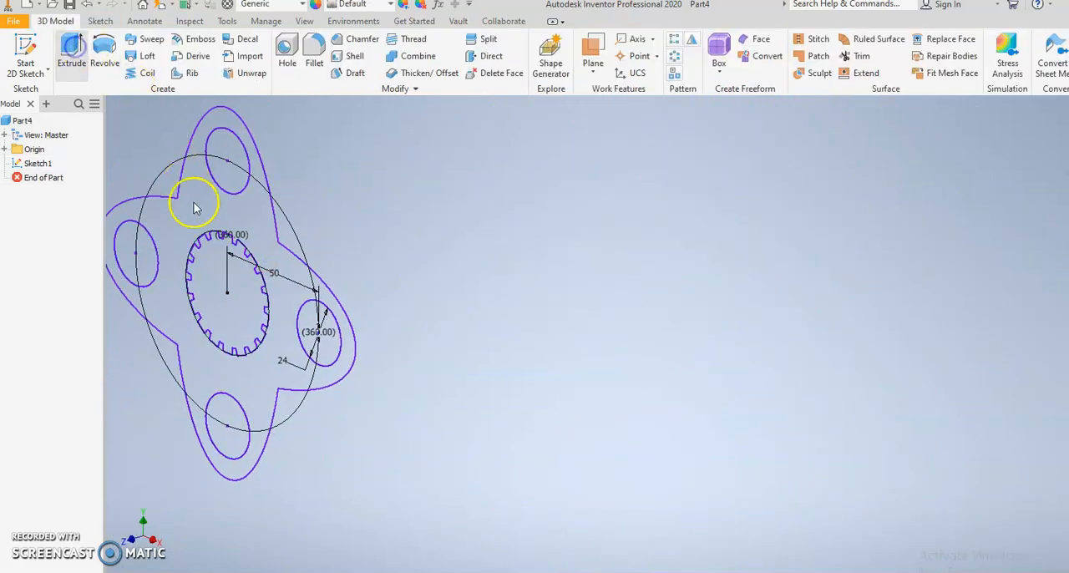
pyautogui.moveTo(491, 323); pyautogui.dragTo(780, 305, button='middle')
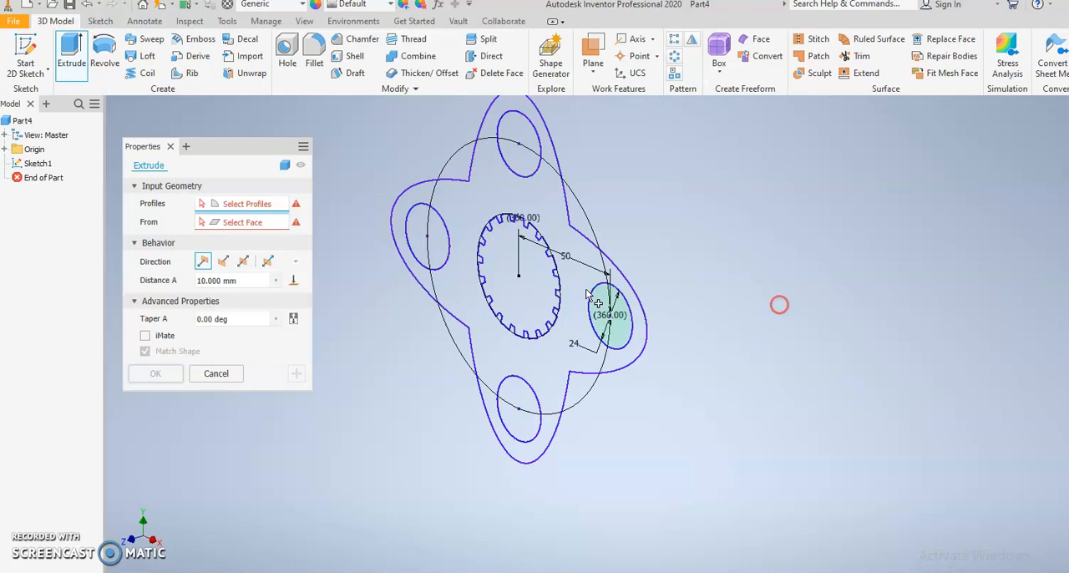
pyautogui.click(494, 191)
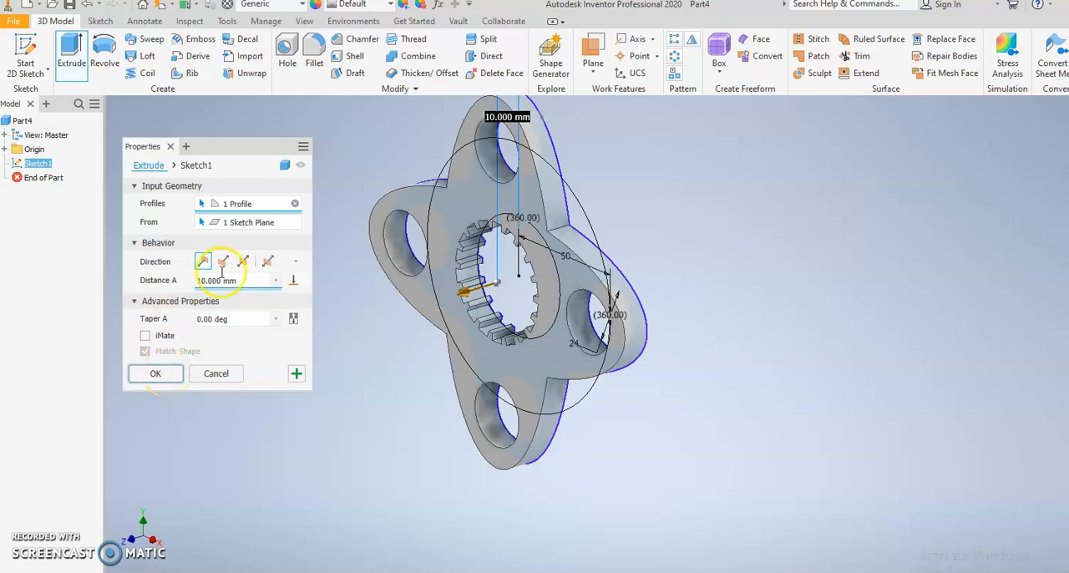
pyautogui.write('6')
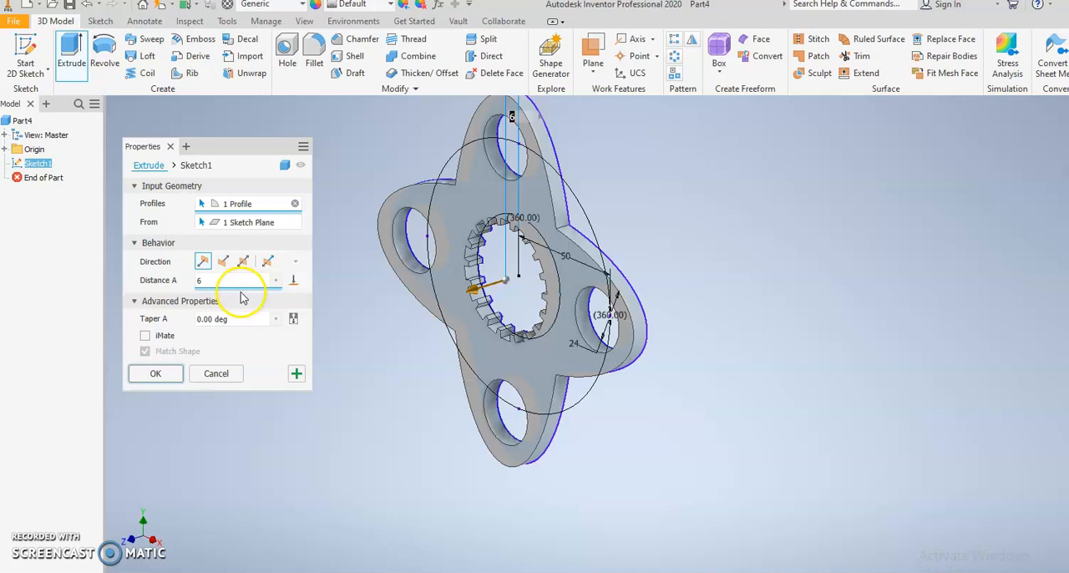
pyautogui.press('Return')
# Step: Examine the part's updated physical properties in iProperties, such as mass, area and volume
pyautogui.click(17, 21)
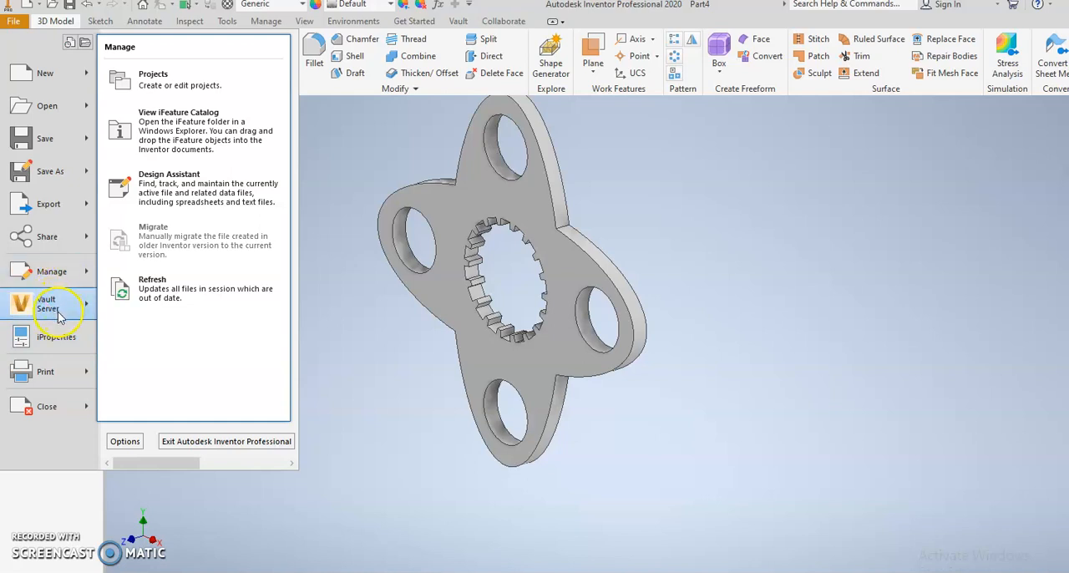
pyautogui.click(52, 340)
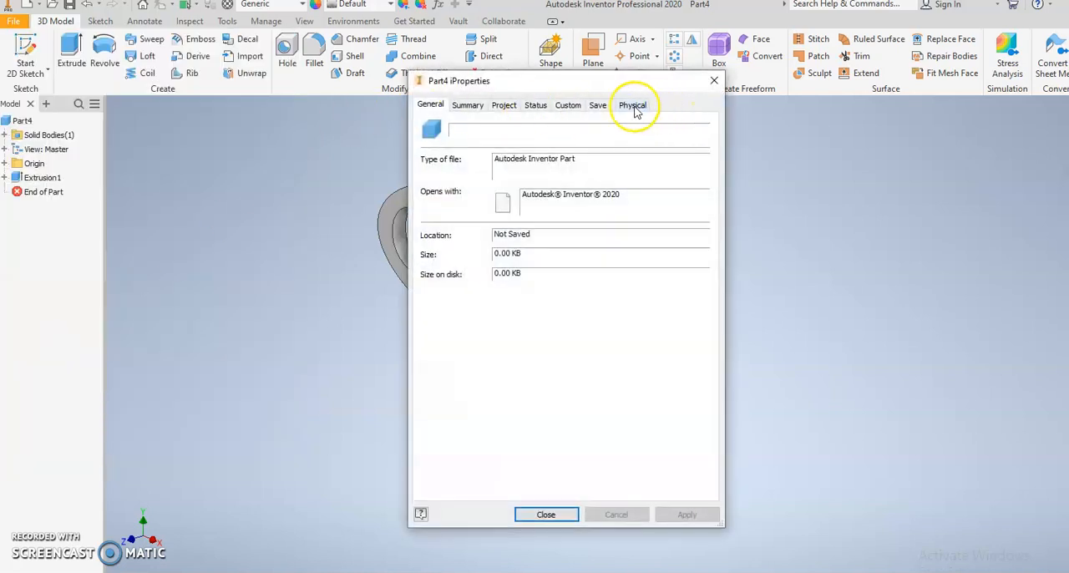
pyautogui.click(633, 105)
pyautogui.click(660, 139)
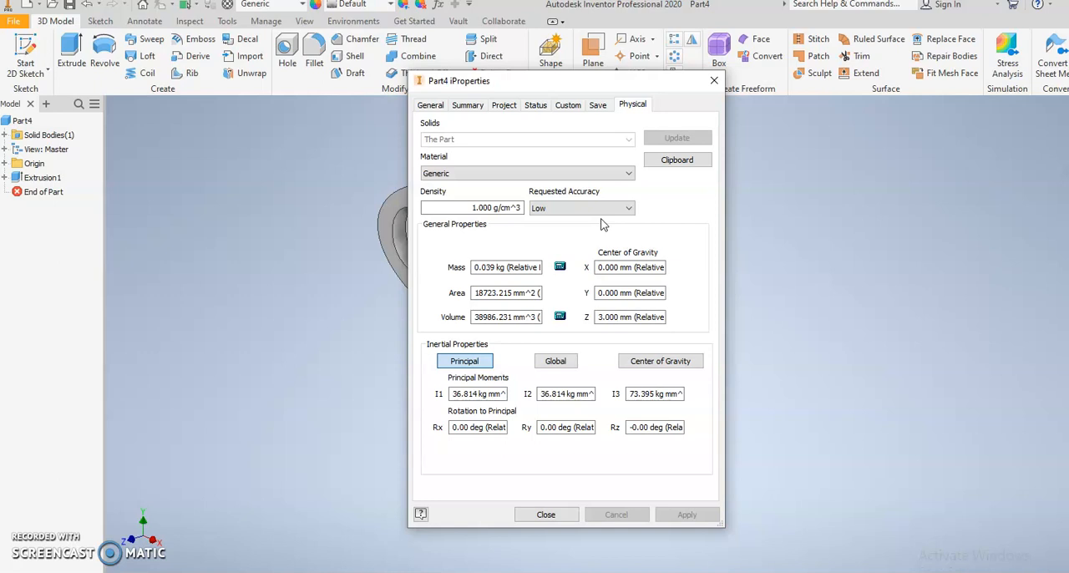
pyautogui.click(547, 513)
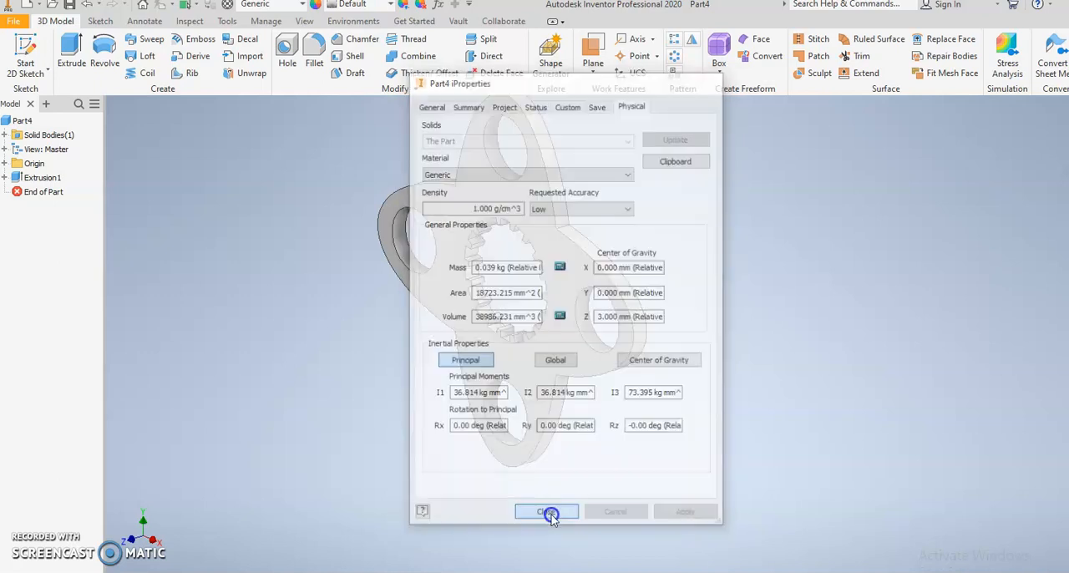
# Step: Save the part under a new file name in the inventor tutorials folder
pyautogui.click(14, 21)
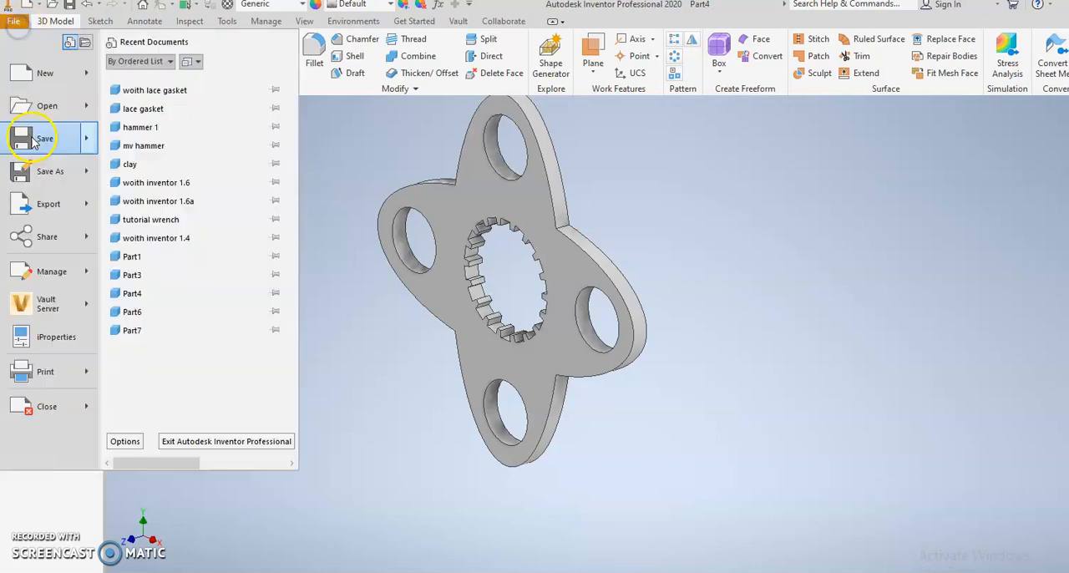
pyautogui.click(40, 179)
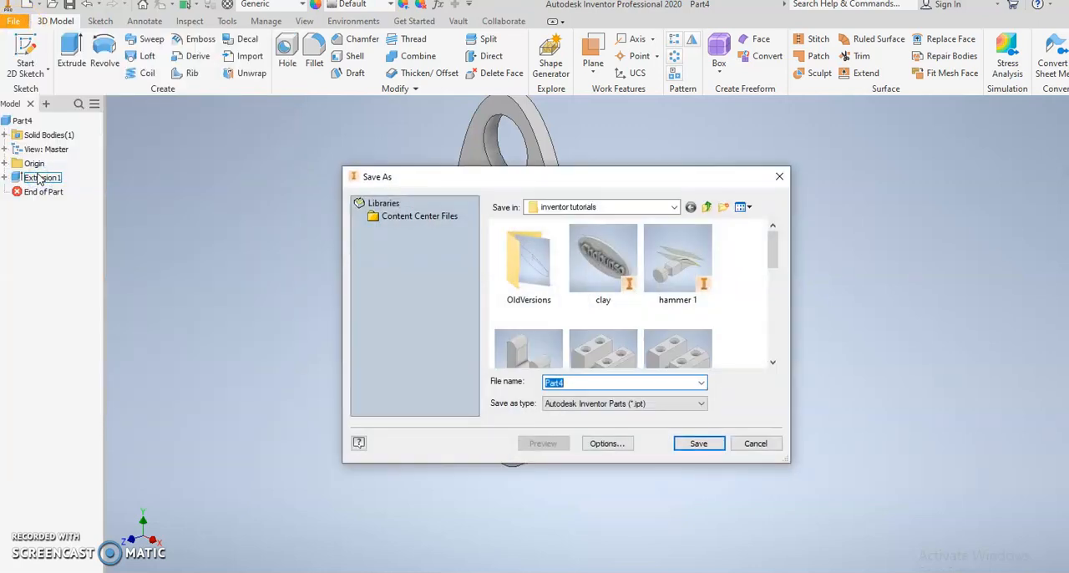
pyautogui.write('woith star ratchet')
pyautogui.press('Return')
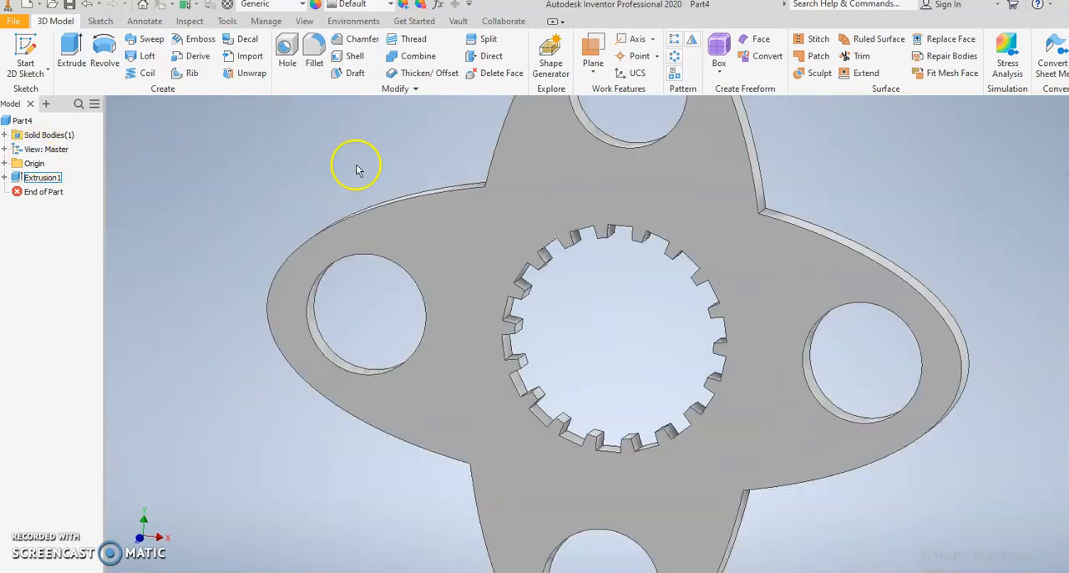